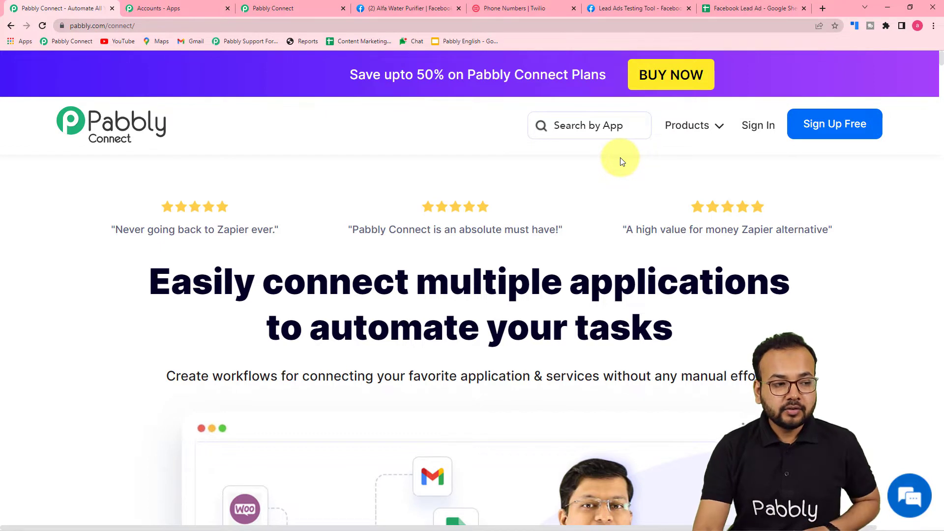
Go from the Pabbly Connect homepage through the account's app list to the Pabbly Connect dashboard.
click(160, 10)
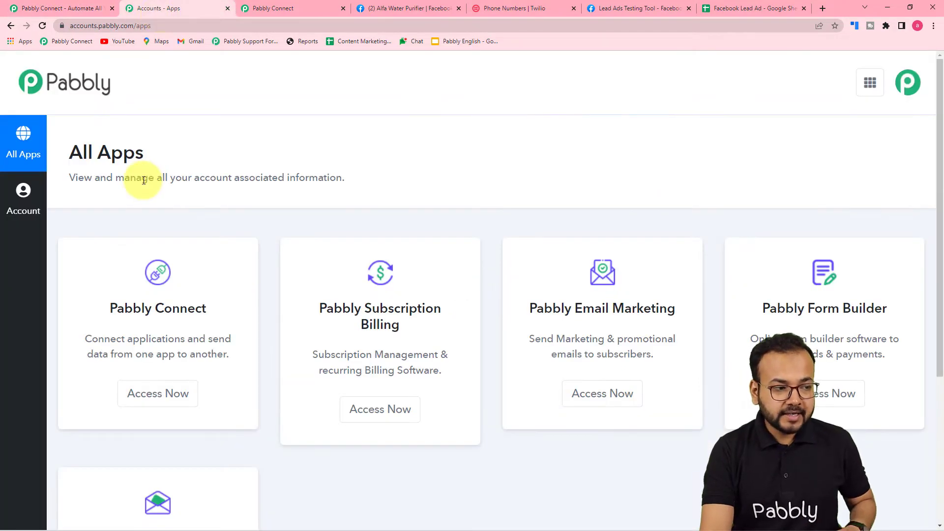
click(178, 401)
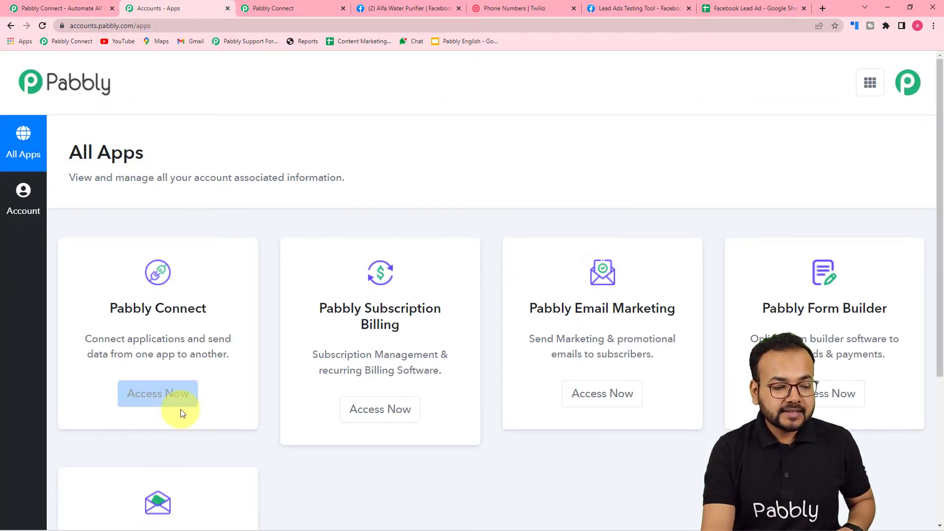
click(315, 8)
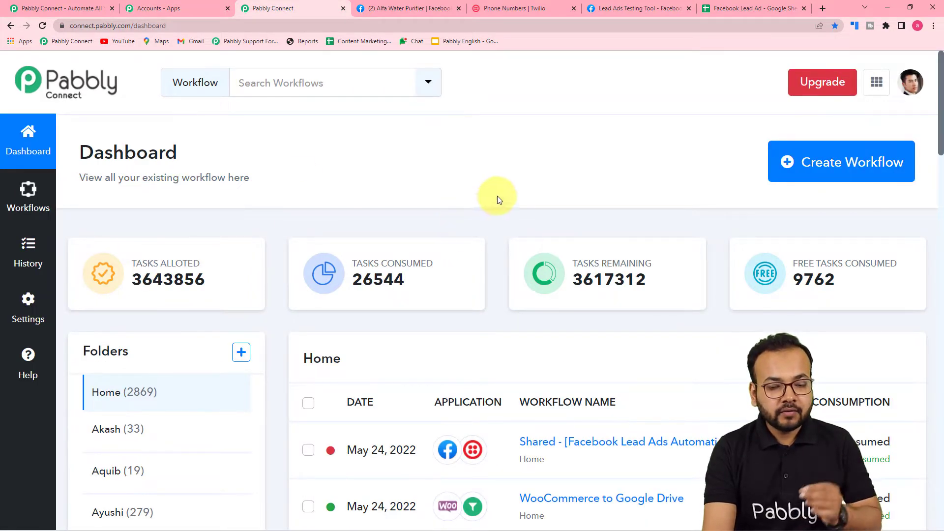
Create a workflow named "Send SMS/Emails and Add Leads into Google Sheets Automatically".
click(822, 170)
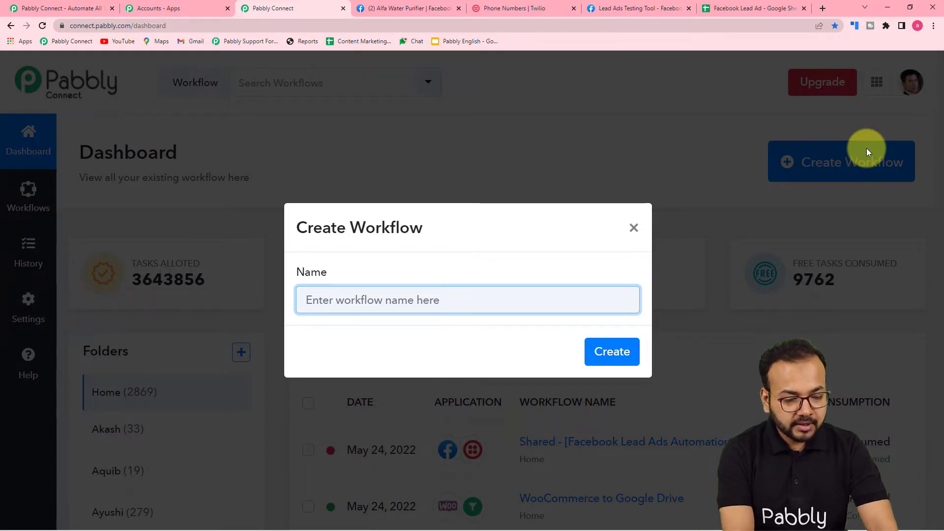
text(Send)
text( Sms)
text(MS/)
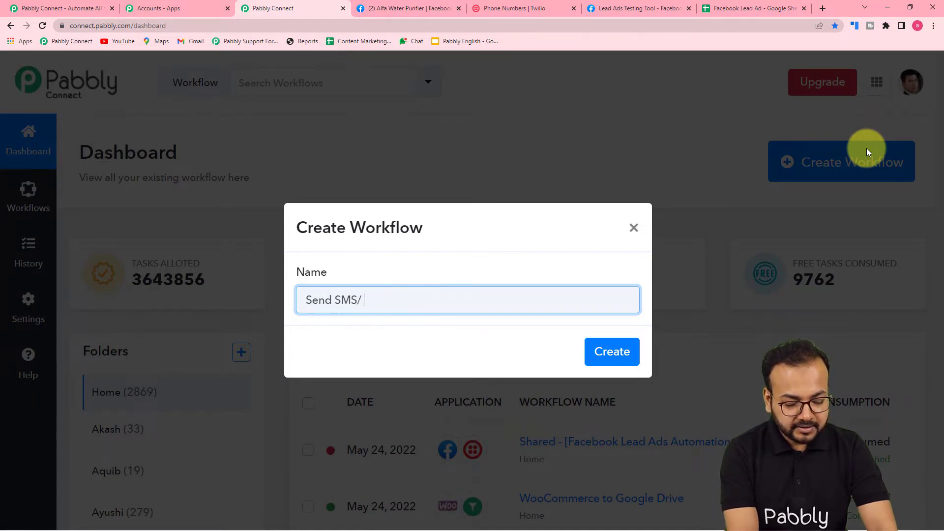
text(Emao)
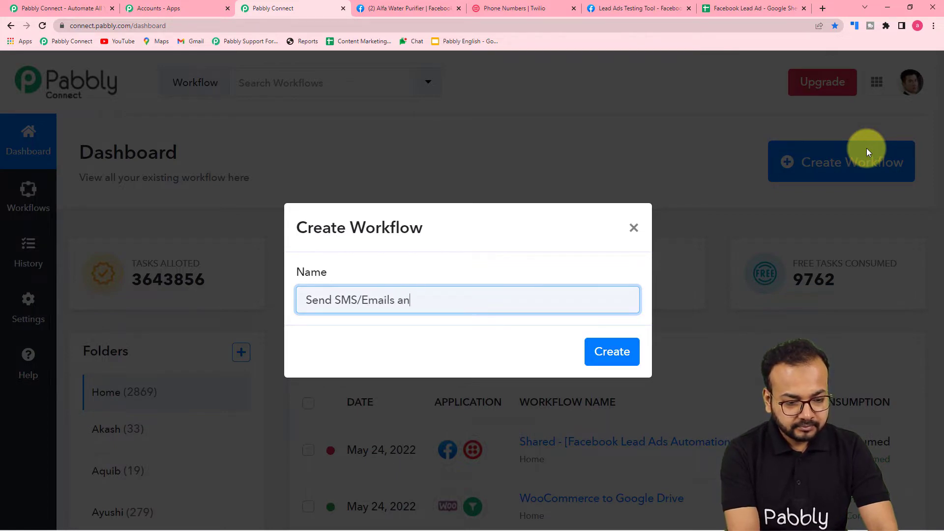
text(dd)
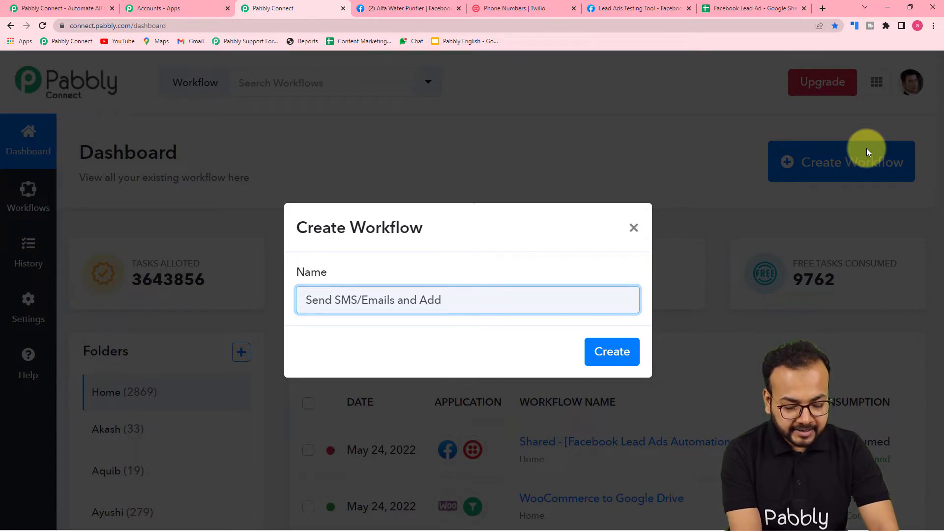
text(Leads )
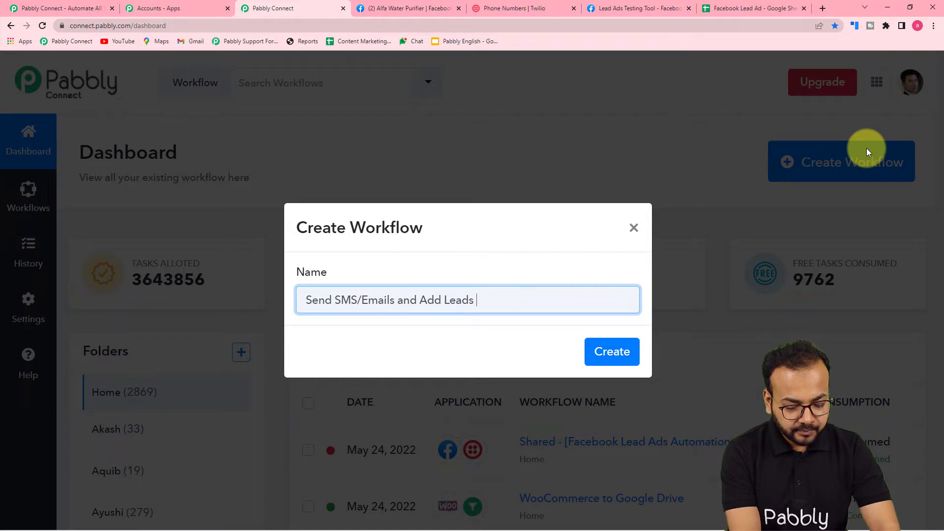
text(into Go)
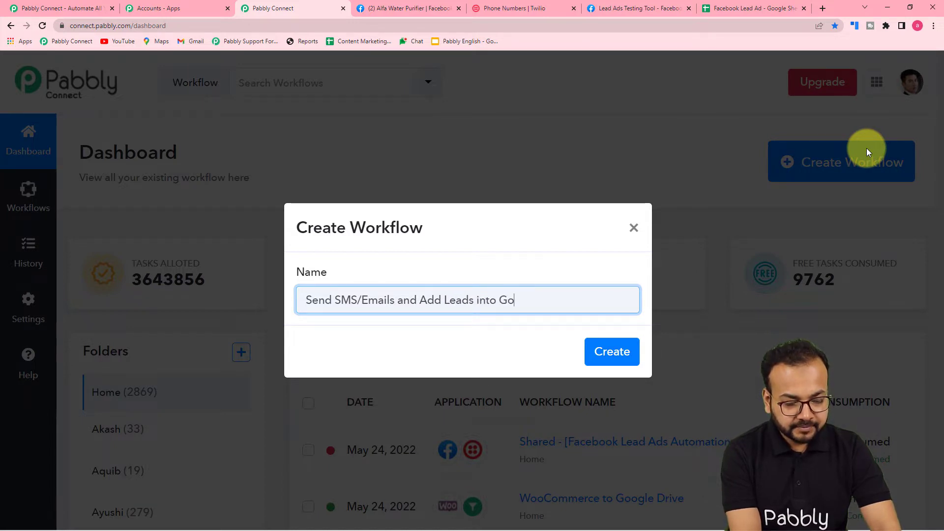
text(ogle Sheets Autom)
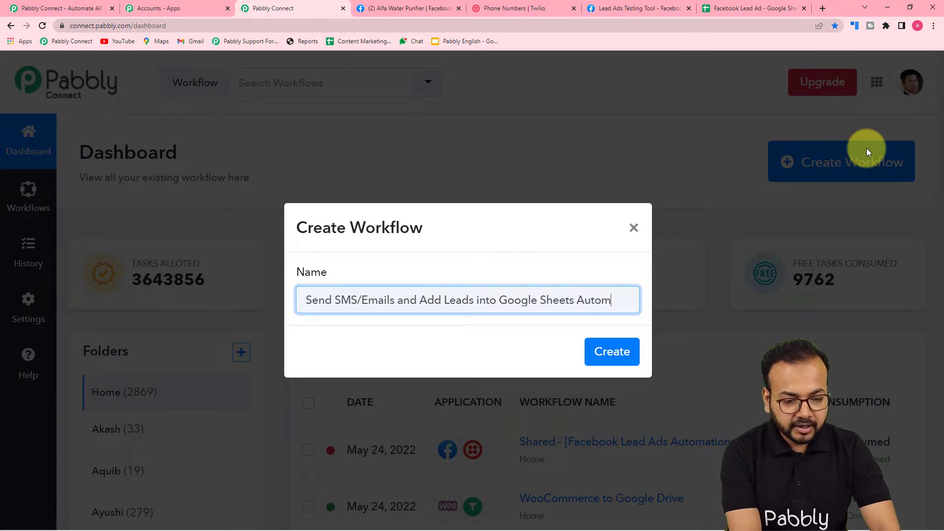
text(atically)
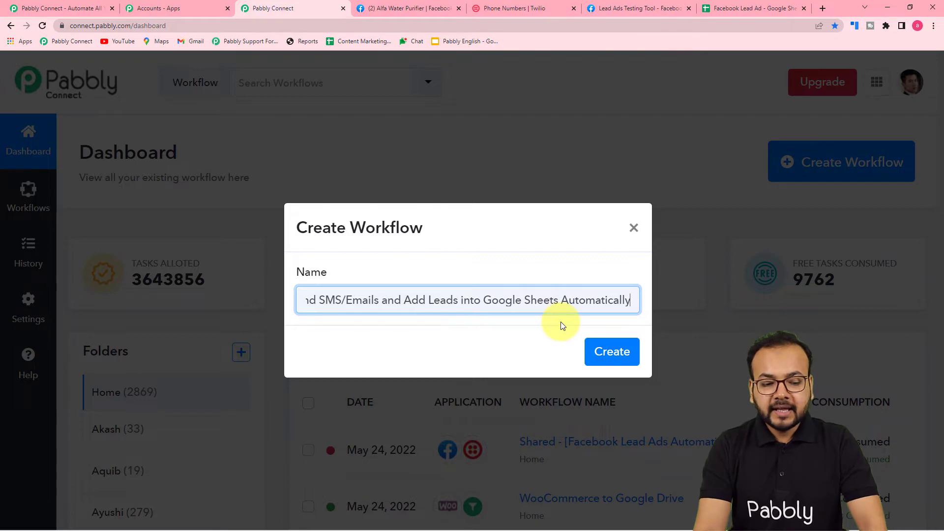
click(602, 353)
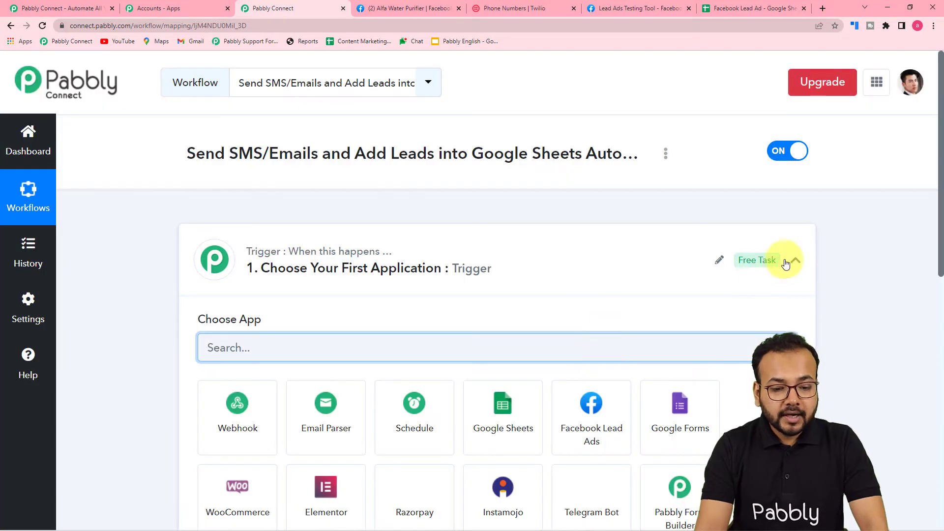
Set the workflow's trigger to Facebook Lead Ads with the New Lead (Instant) event.
click(795, 261)
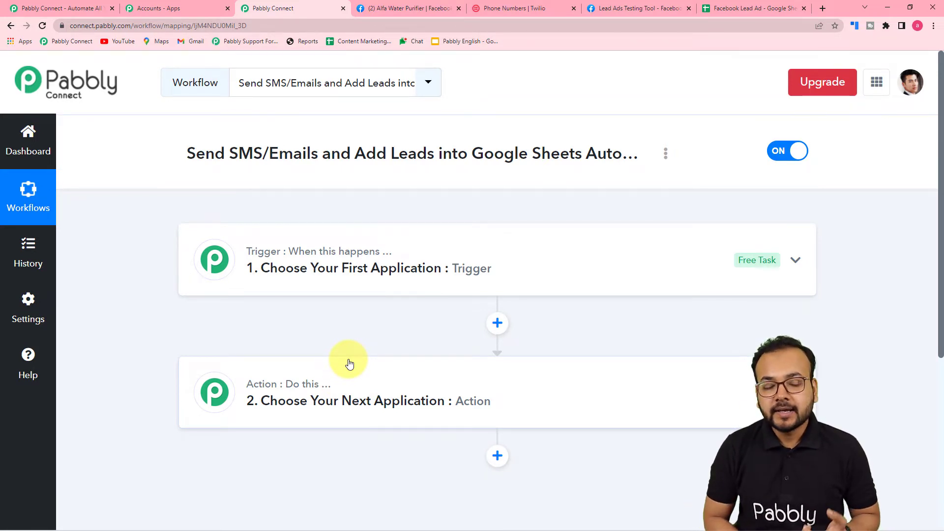
click(358, 274)
scroll(358, 271, down, 2)
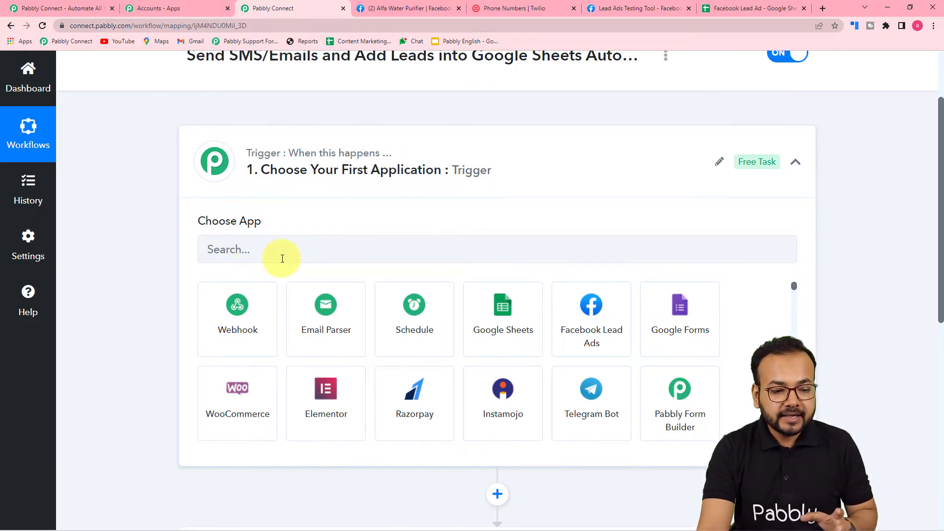
click(589, 338)
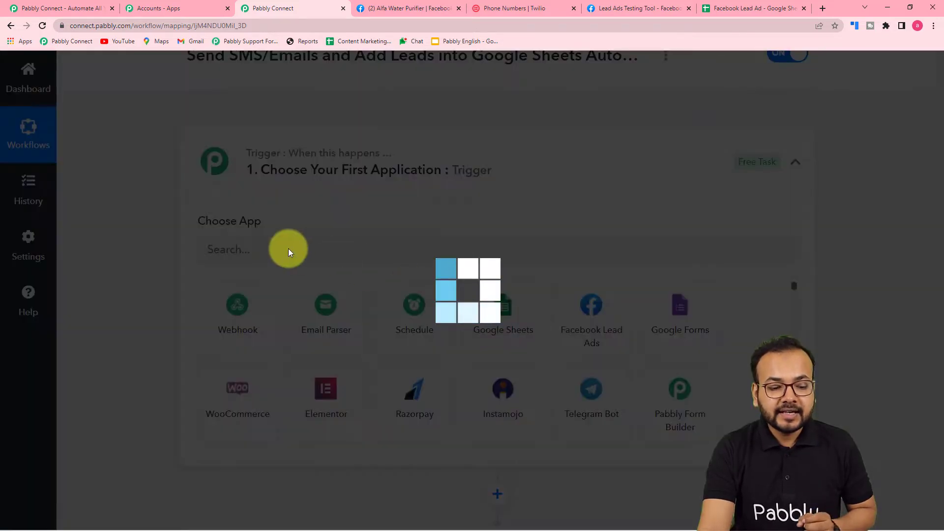
scroll(288, 249, down, 2)
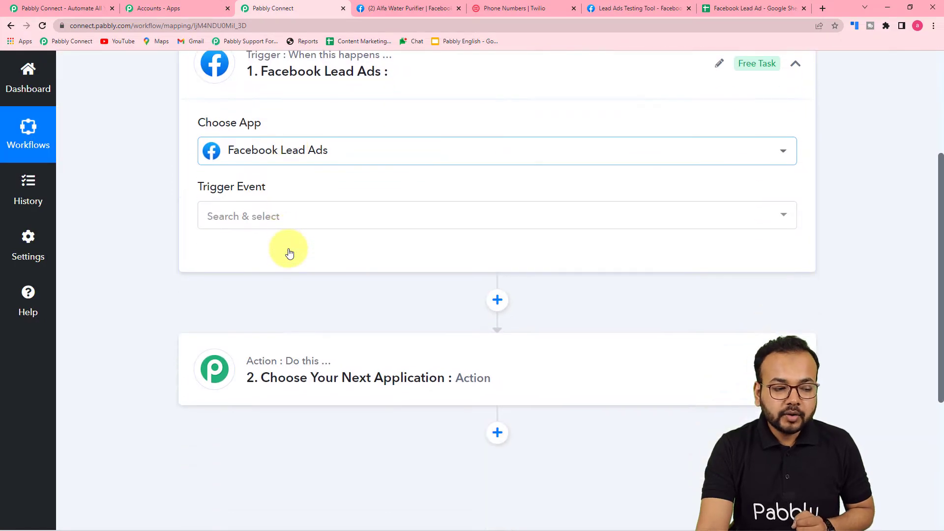
click(257, 217)
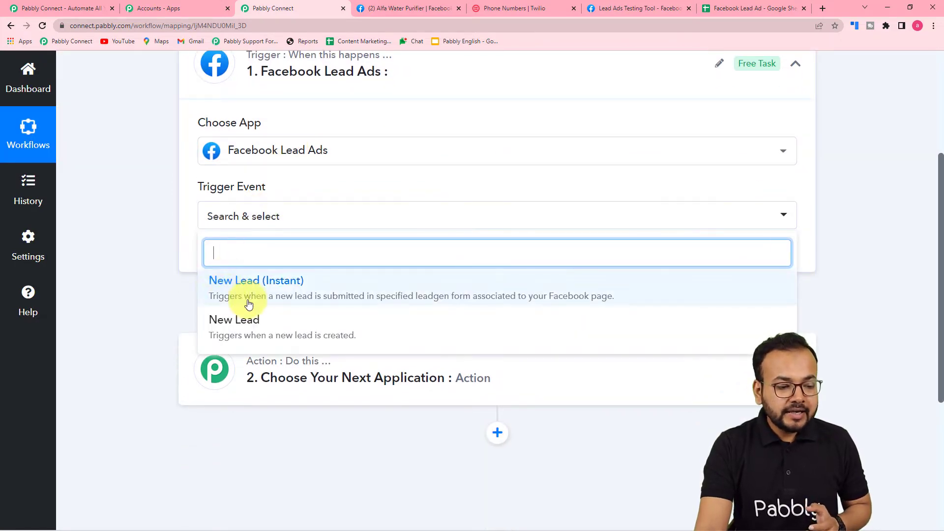
click(266, 299)
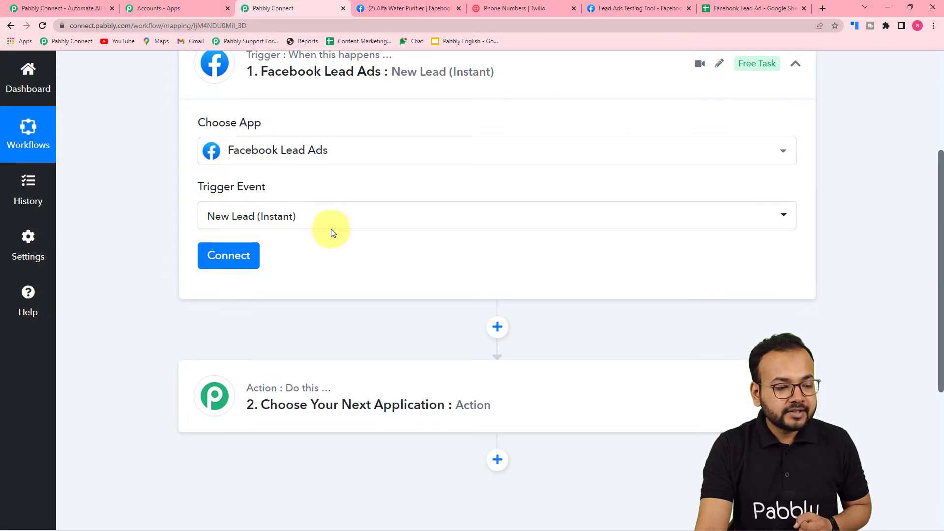
Connect the trigger to Facebook Lead Ads through a new connection.
click(232, 257)
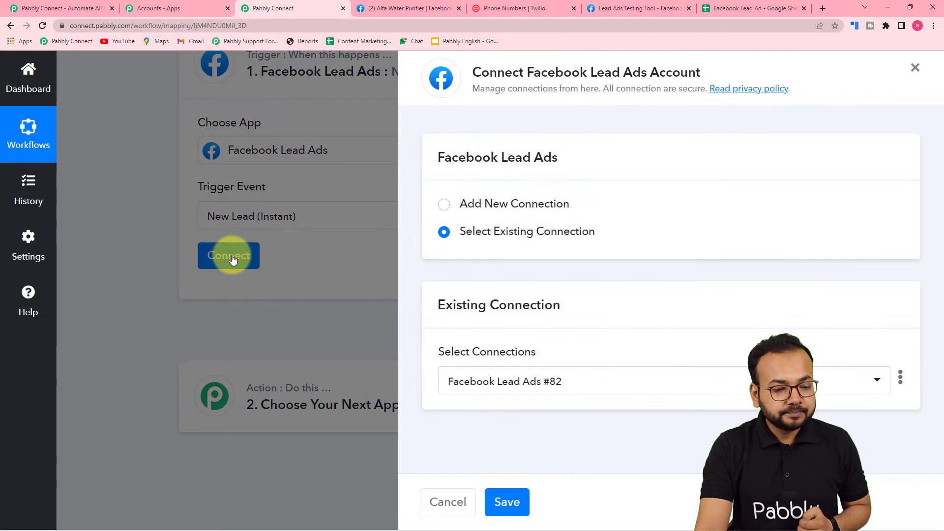
click(447, 211)
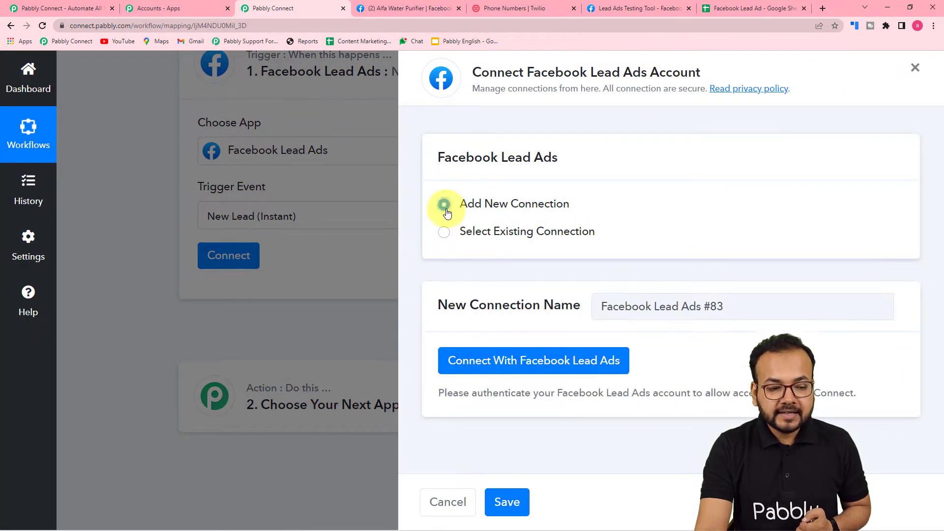
click(486, 365)
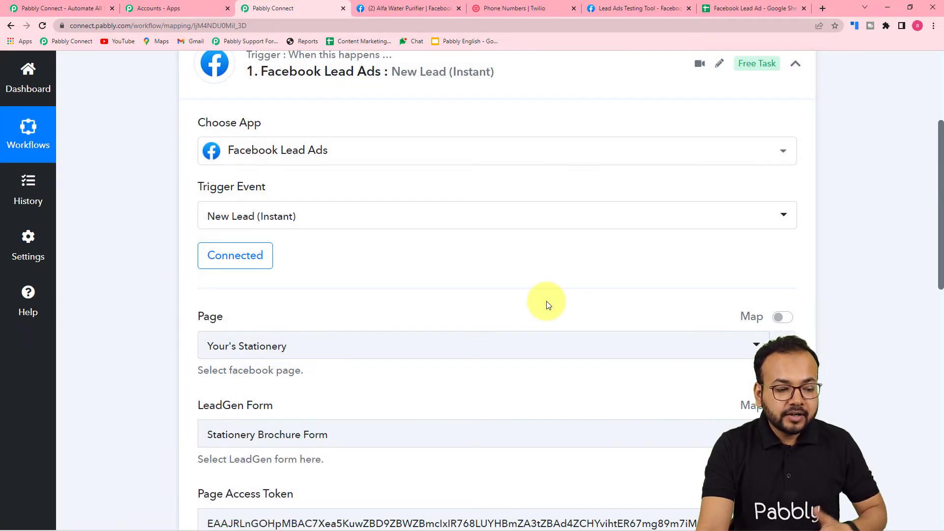
Set the trigger's Facebook page to Alfa Water Purifier and its LeadGen form to Water Purifier Form.
click(427, 11)
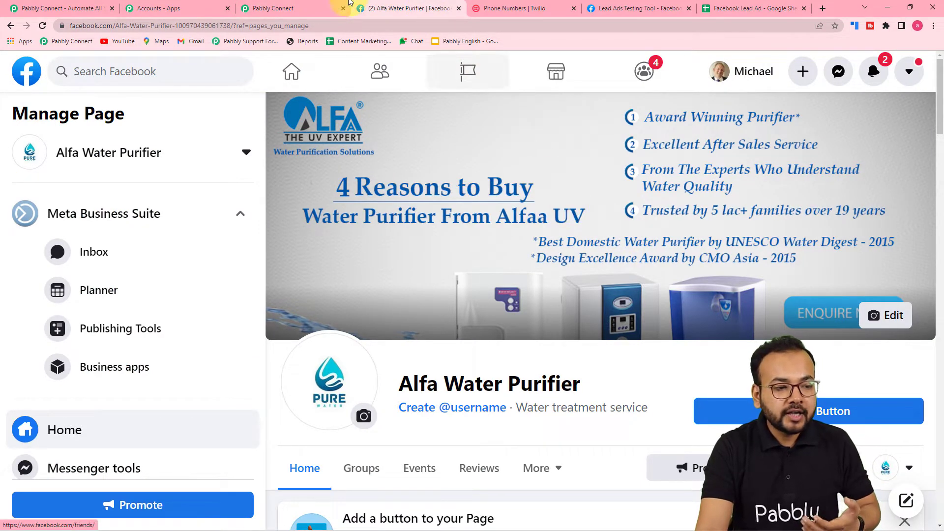
click(316, 9)
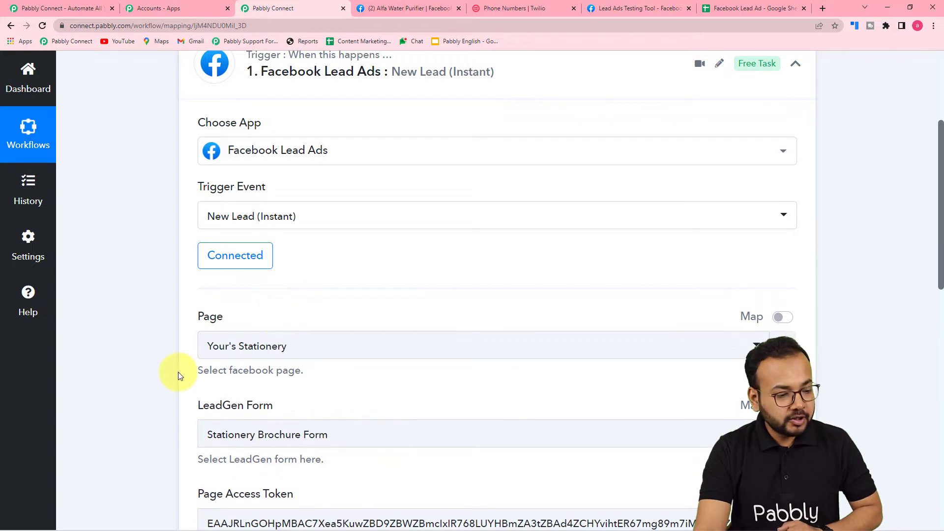
scroll(178, 374, down, 3)
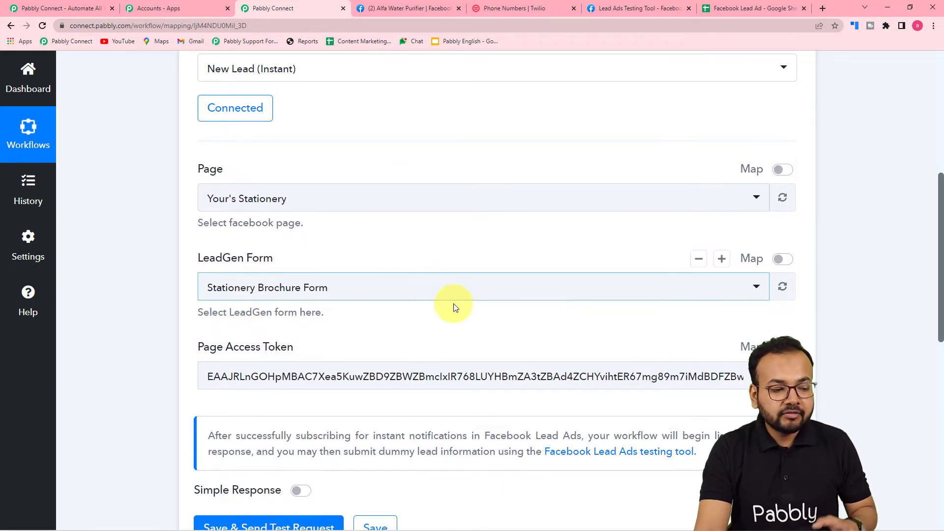
click(422, 8)
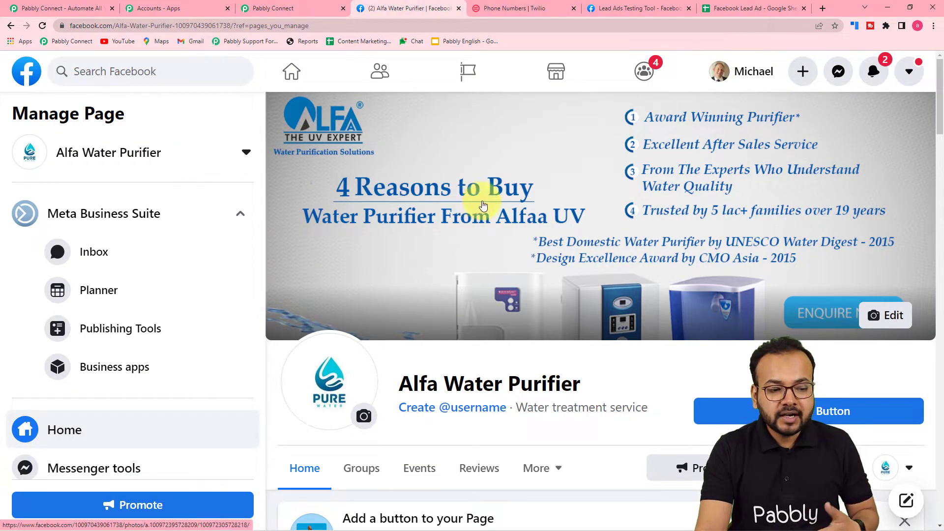
click(288, 6)
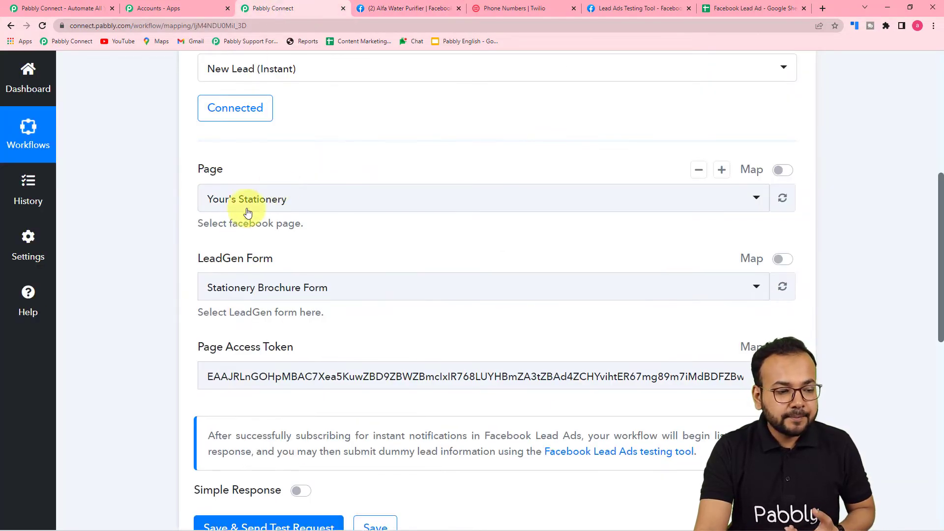
click(281, 196)
text(a)
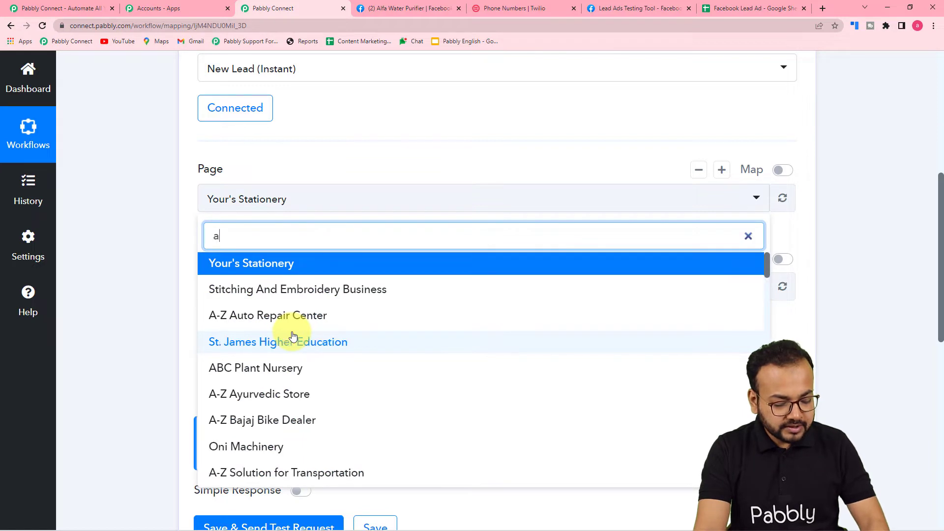
text(lf)
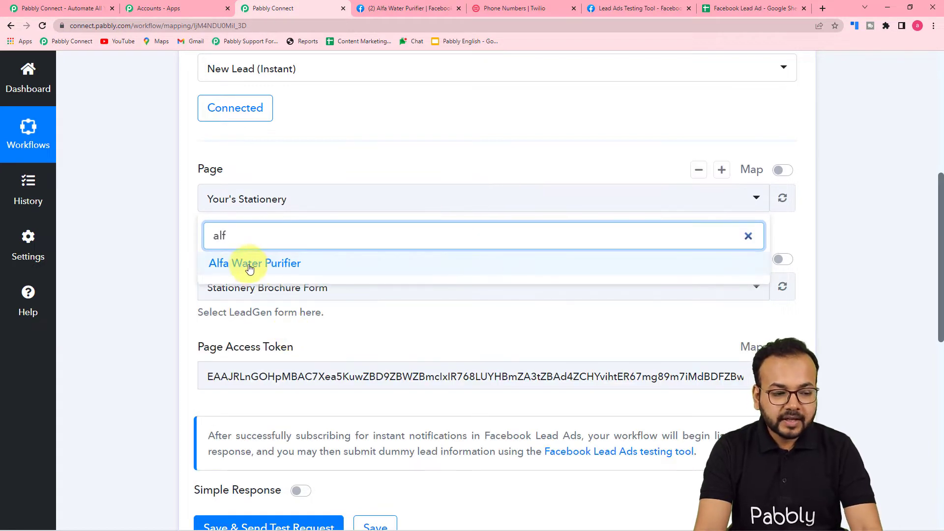
click(268, 265)
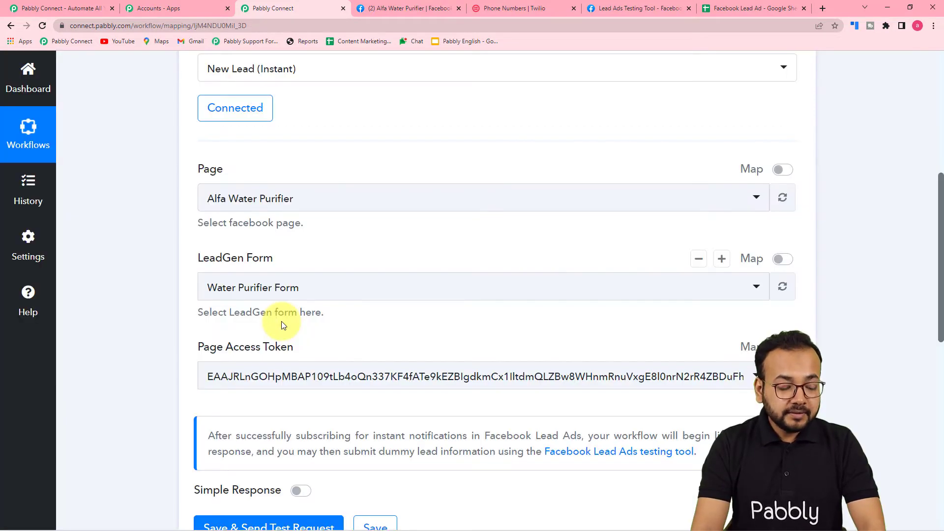
click(323, 296)
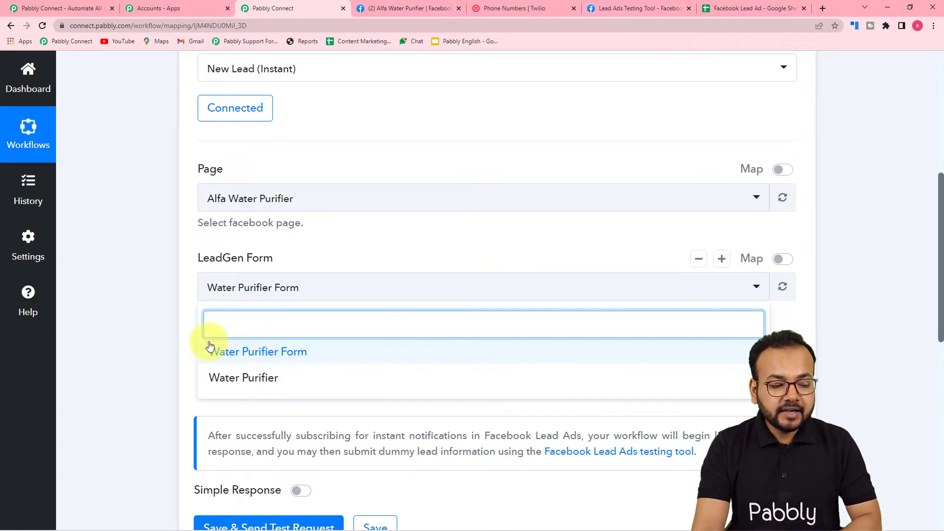
click(253, 358)
Check the page and form in Facebook's Lead Ads Testing Tool, and save the trigger with a test request.
scroll(141, 293, down, 3)
scroll(141, 293, down, 1)
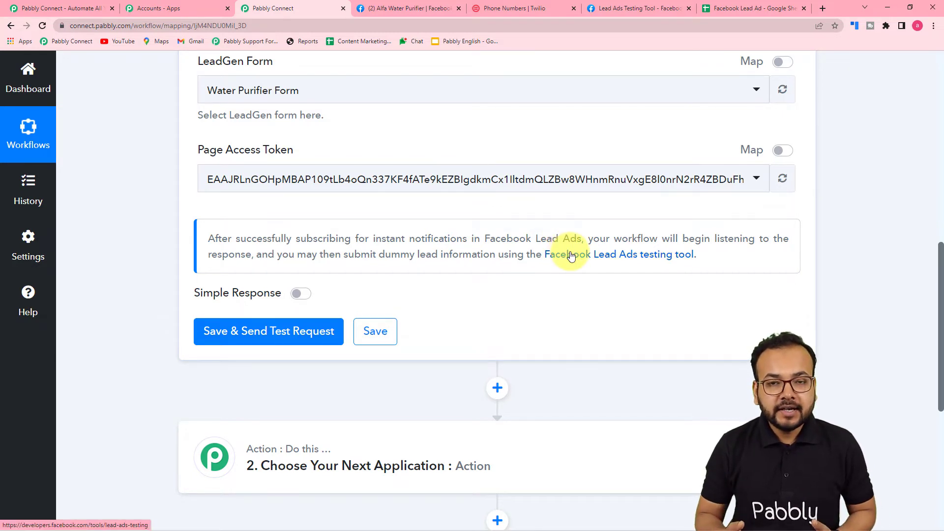
click(625, 14)
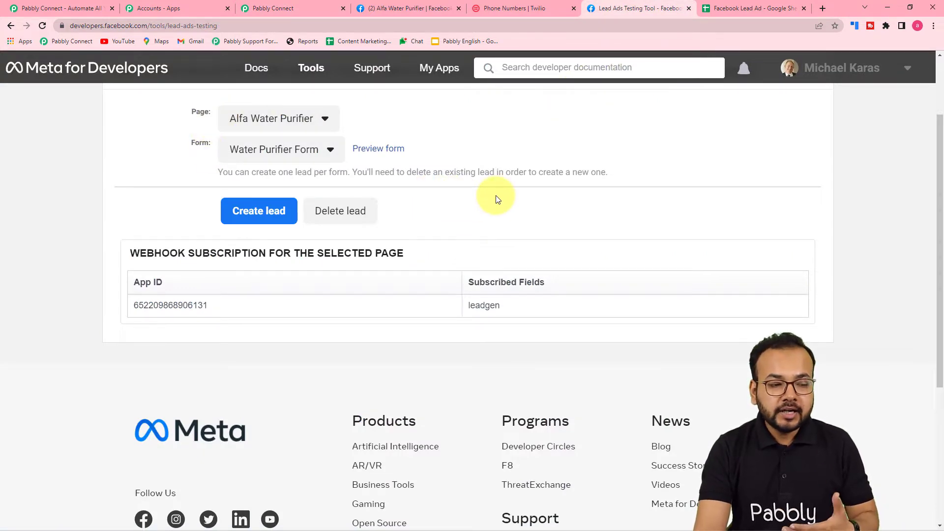
click(299, 13)
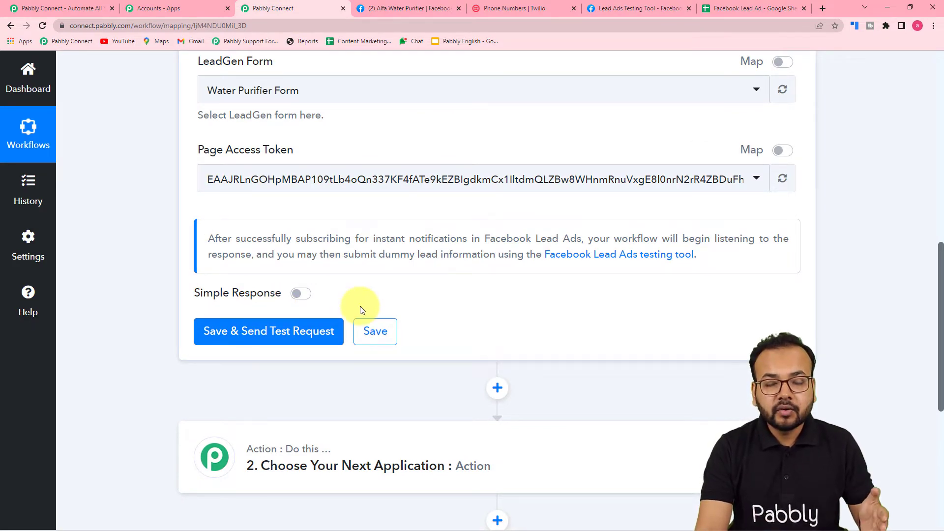
click(268, 331)
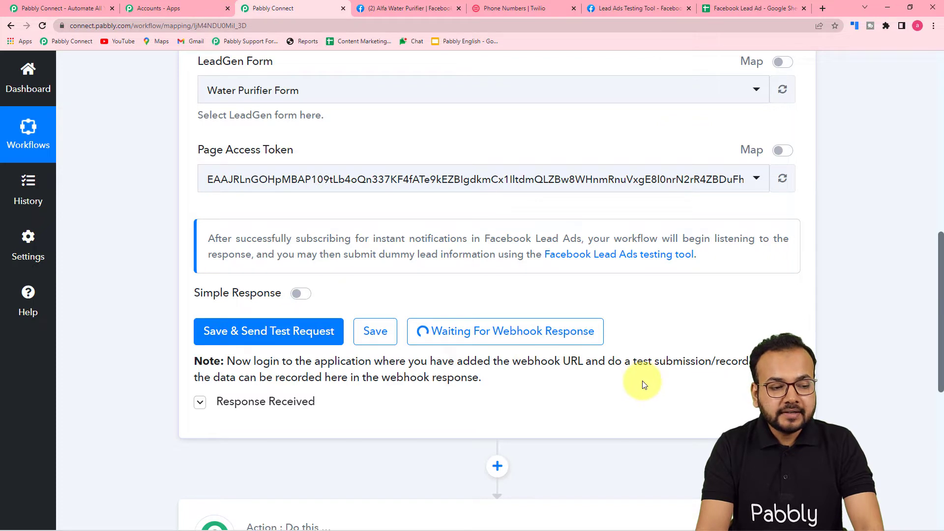
scroll(681, 389, up, 1)
scroll(682, 390, up, 5)
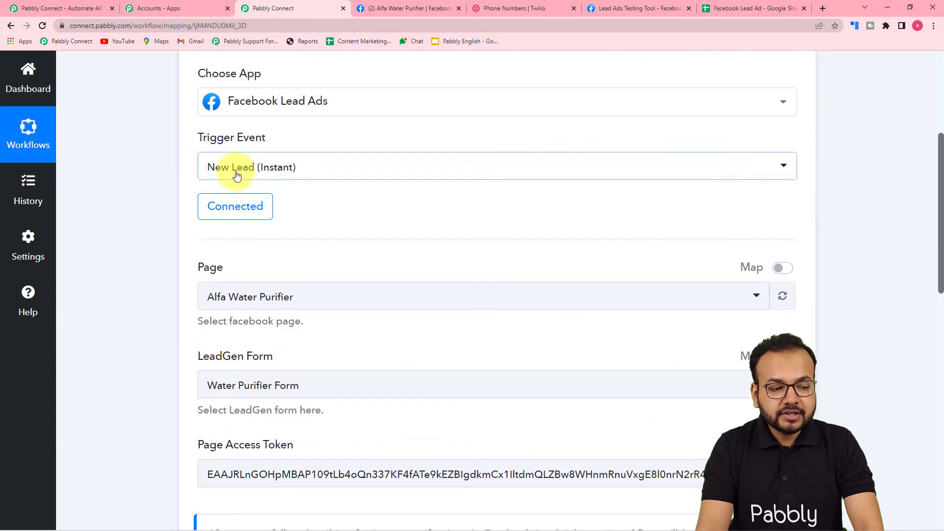
Delete the existing test lead for the Water Purifier Form in Facebook's Lead Ads Testing Tool.
scroll(409, 263, down, 7)
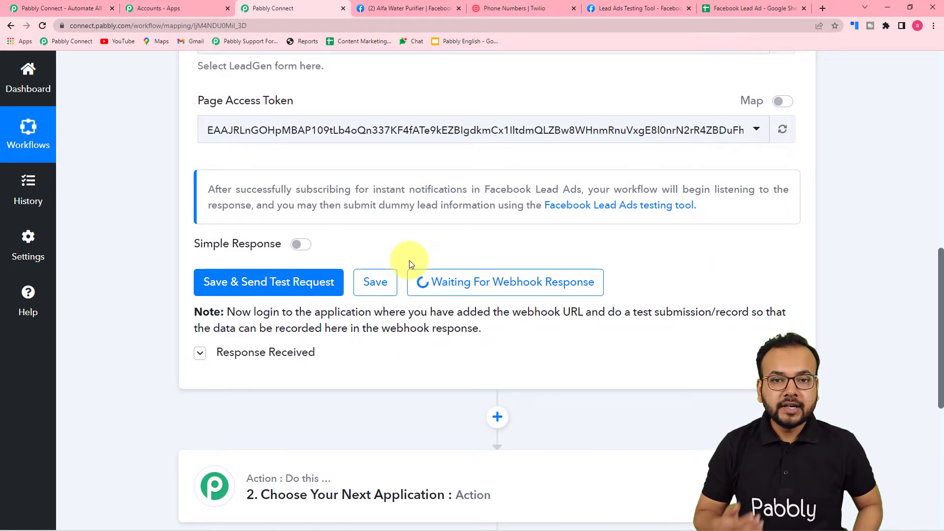
click(629, 5)
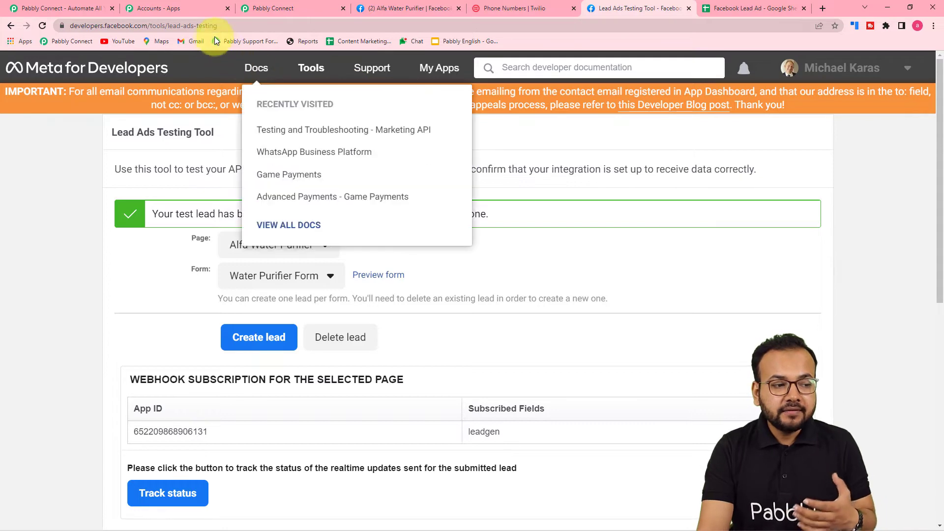
click(256, 8)
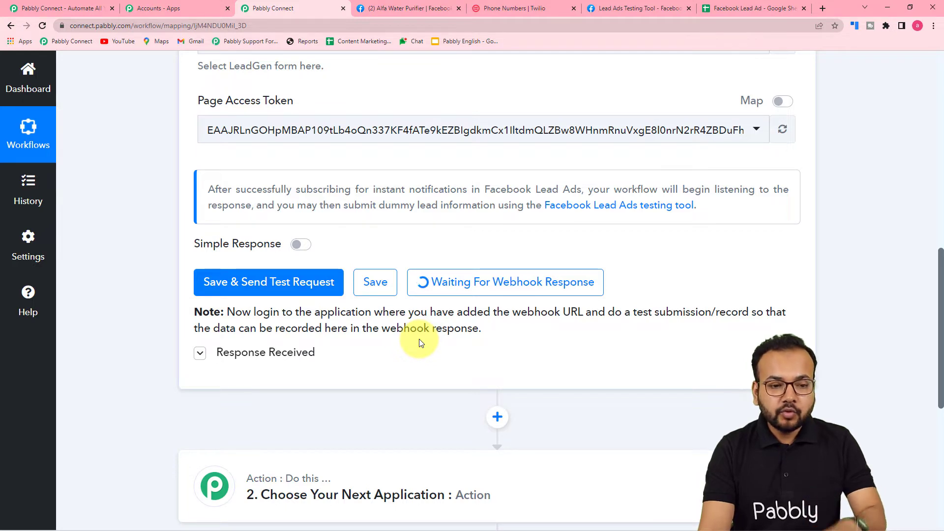
click(606, 10)
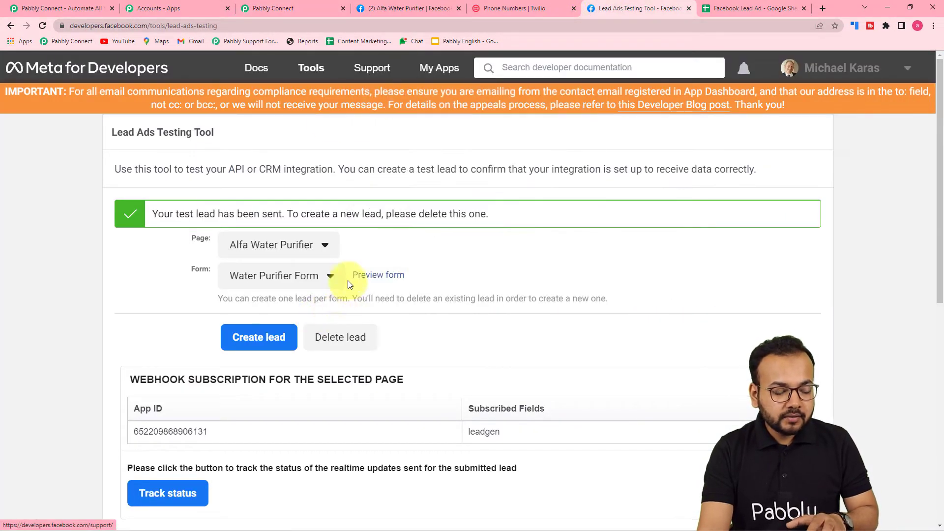
click(334, 344)
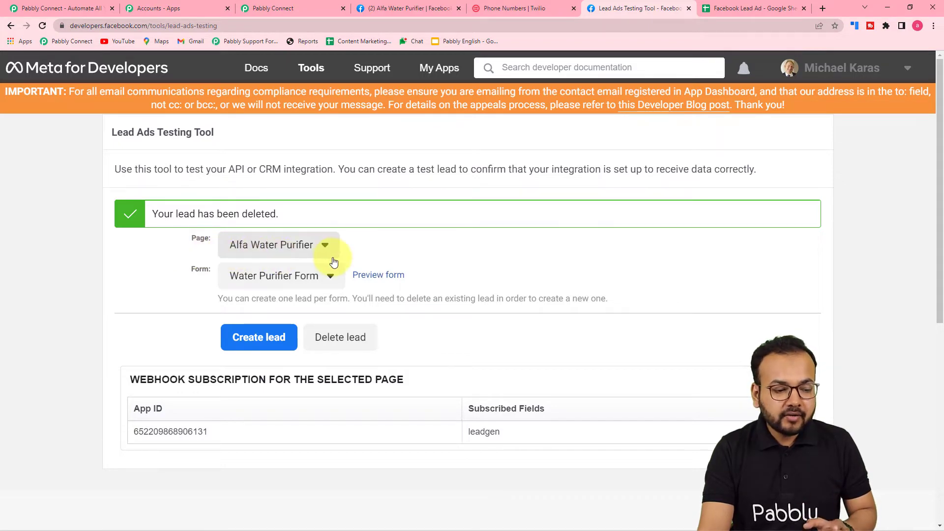
Submit a new test lead through the form preview with a full name, phone number and email, and close the preview.
click(379, 277)
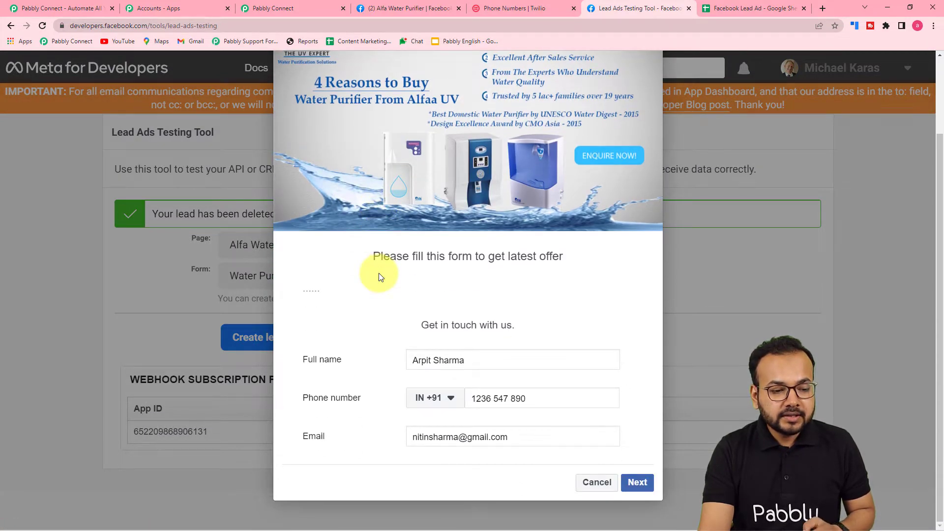
click(414, 352)
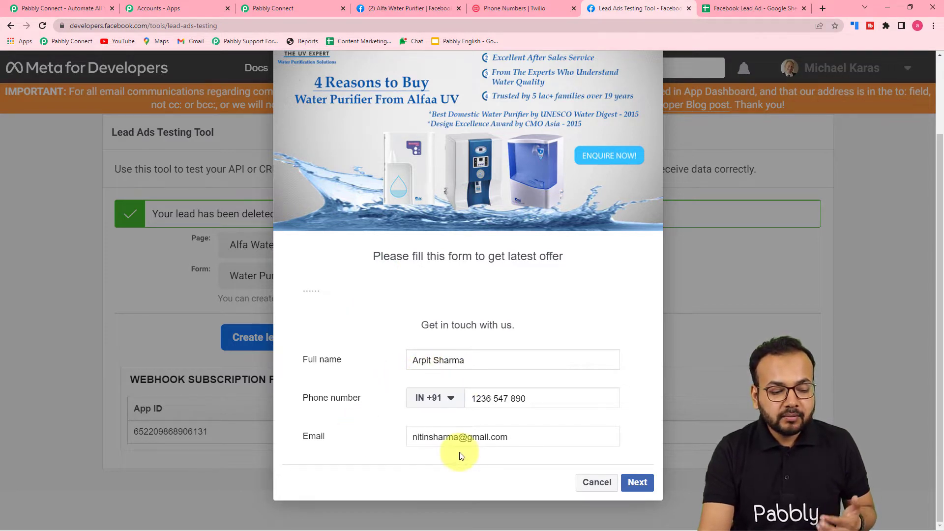
click(638, 483)
click(632, 450)
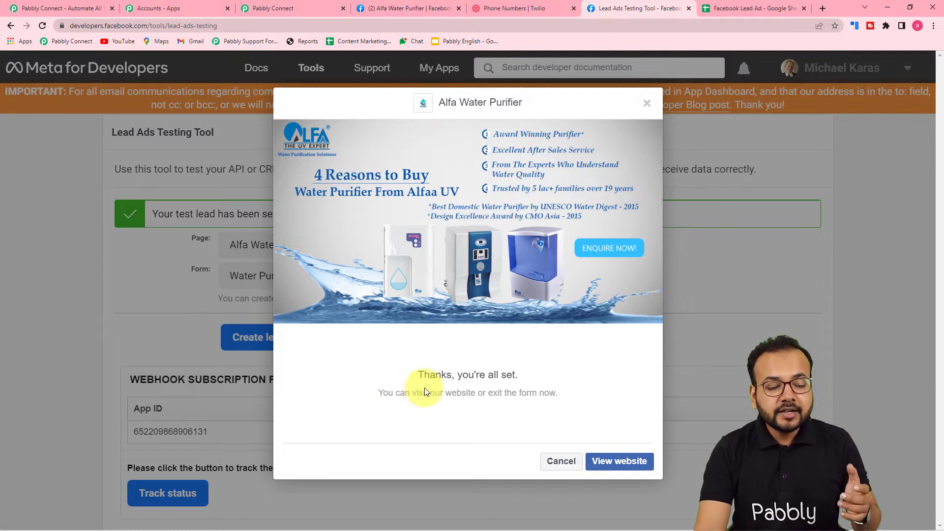
click(562, 461)
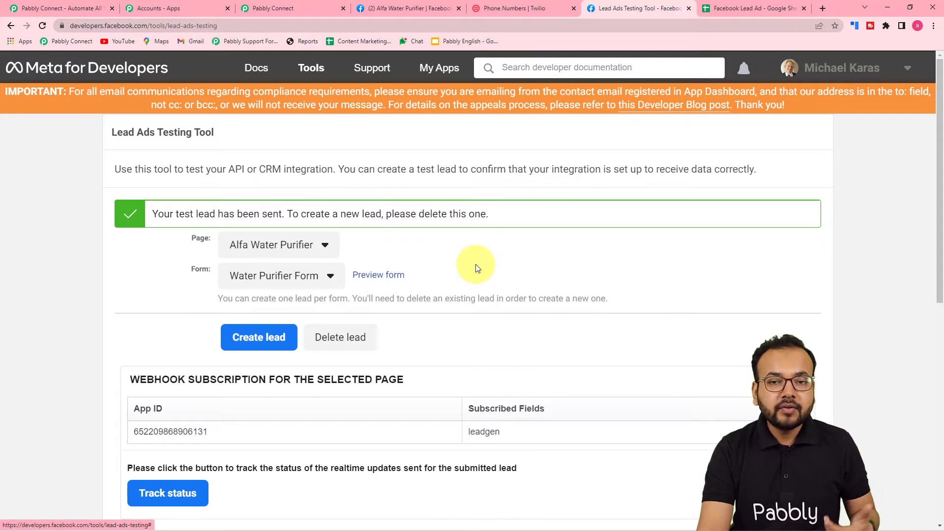
Check the lead's name, phone number and email in the trigger's received response in Pabbly Connect.
click(272, 8)
scroll(161, 284, down, 5)
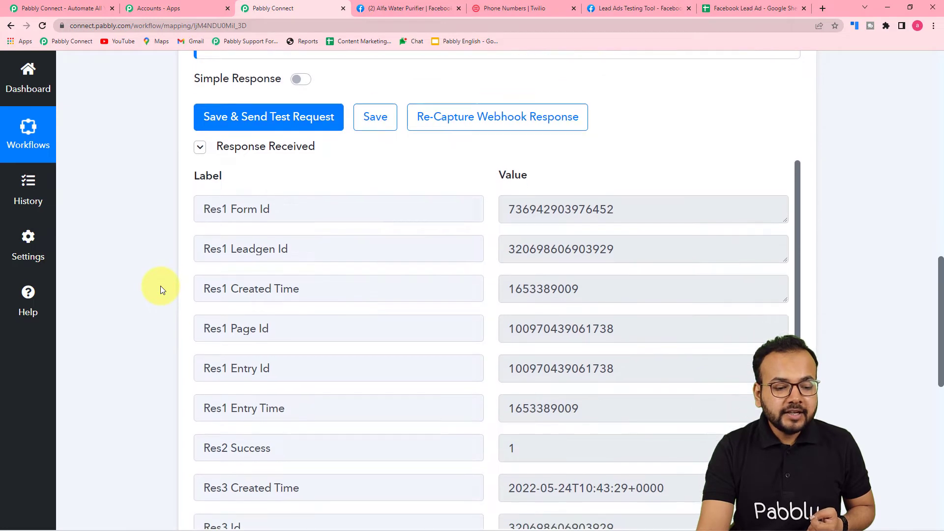
scroll(378, 239, down, 5)
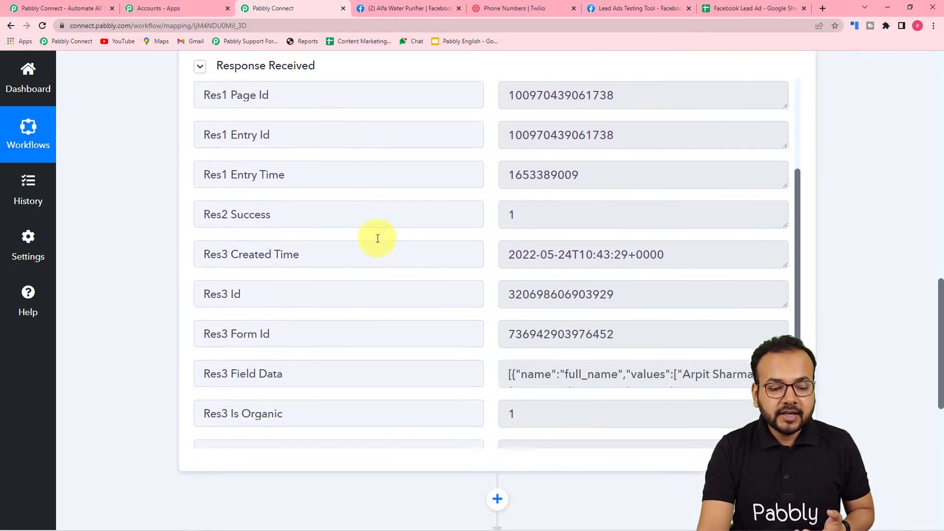
scroll(378, 238, down, 2)
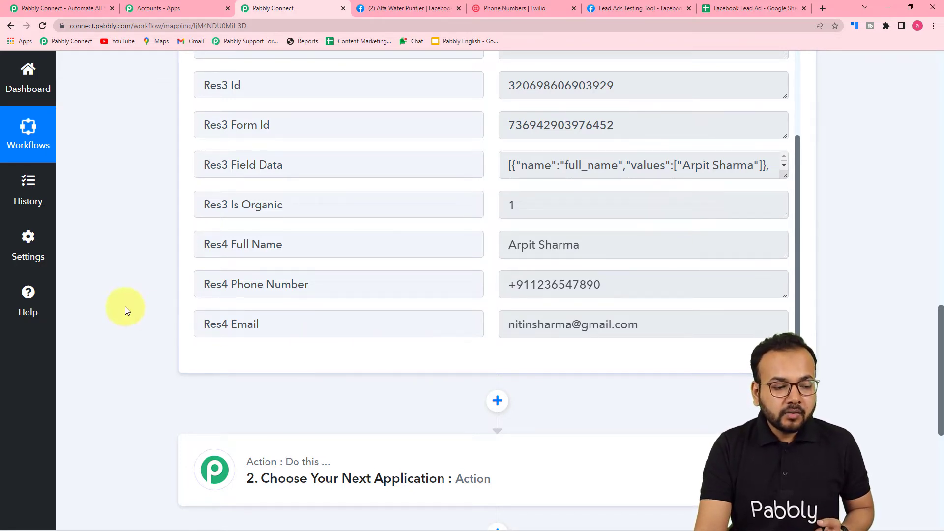
scroll(125, 307, down, 4)
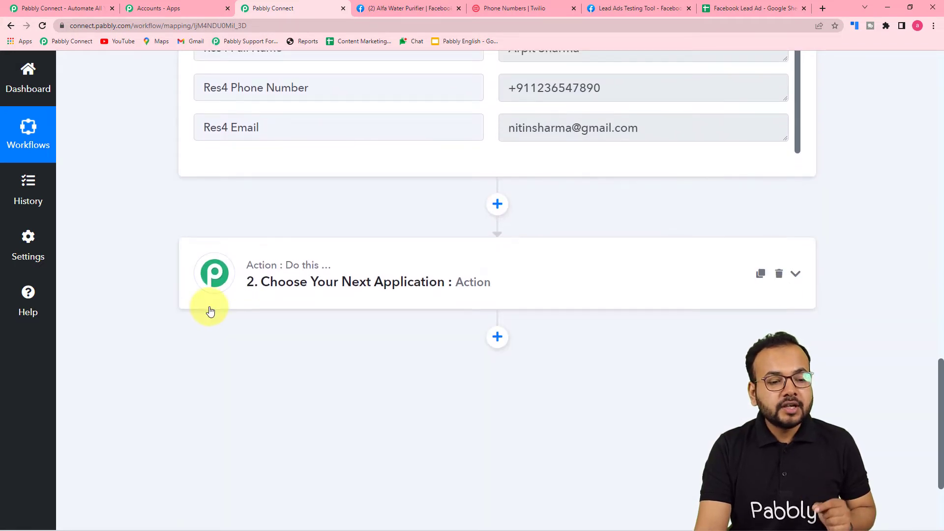
scroll(487, 194, up, 1)
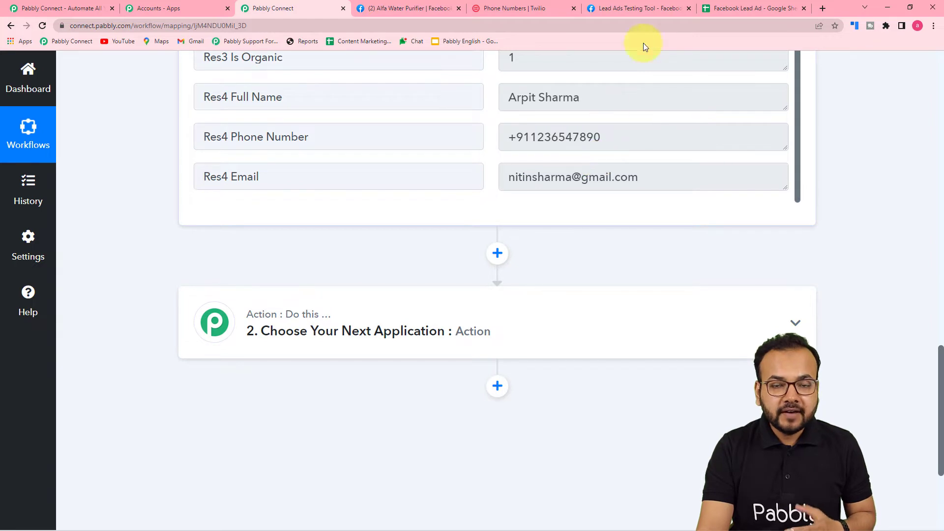
Clear the lead data in cells A3:C3 of the Facebook Lead Ad spreadsheet in Google Sheets.
click(745, 8)
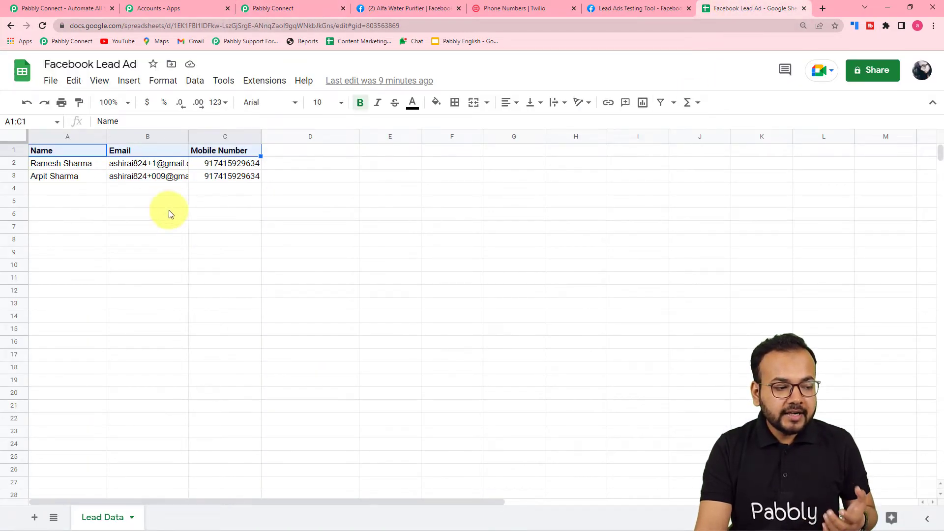
click(72, 182)
key(shift+Right)
key(shift+Right)
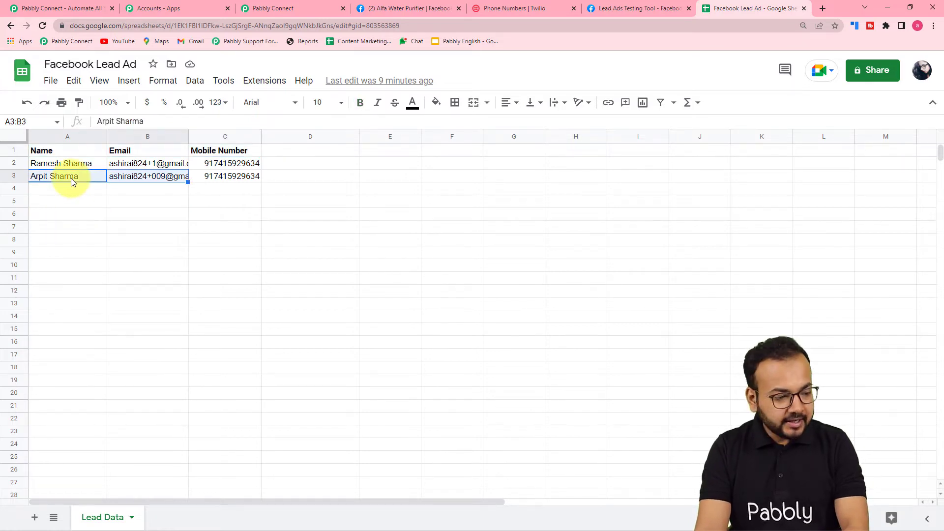
key(Delete)
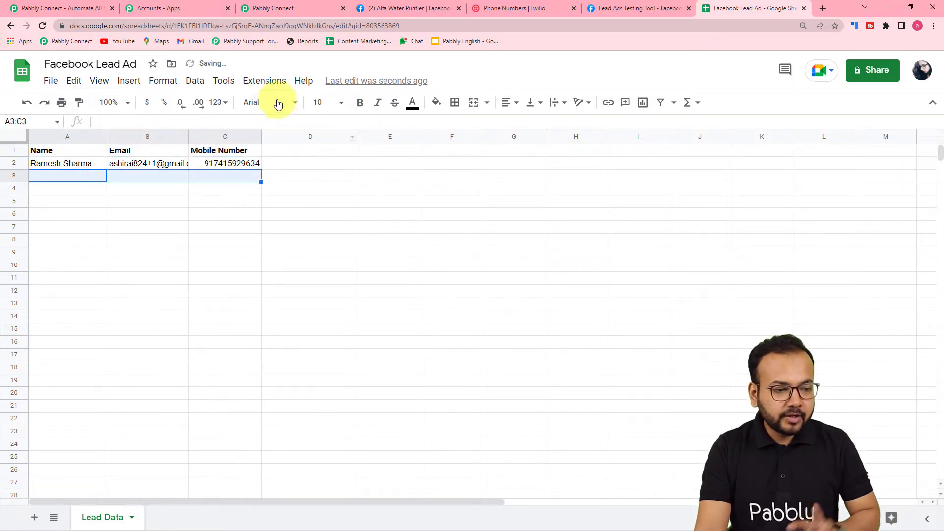
Set the Pabbly Connect workflow's action step to Google Sheets with the Add New Row event.
click(276, 11)
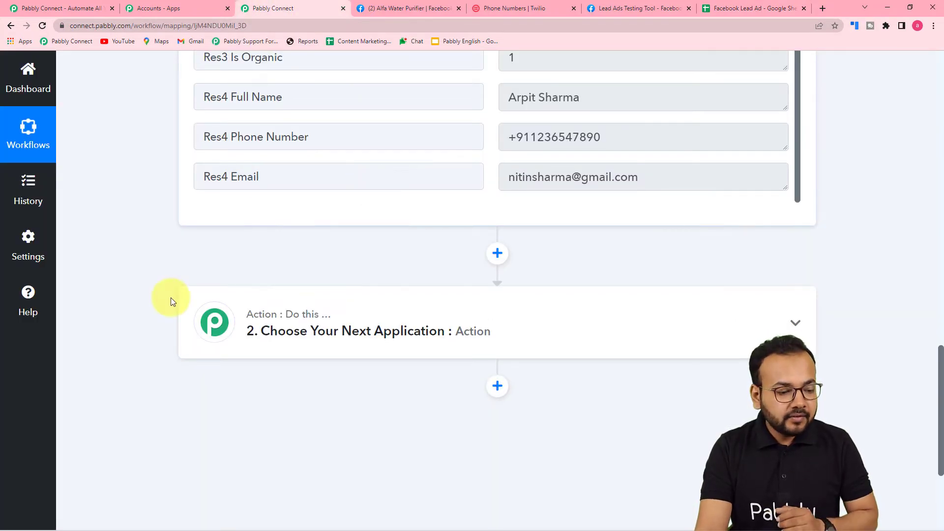
scroll(286, 341, down, 2)
click(308, 236)
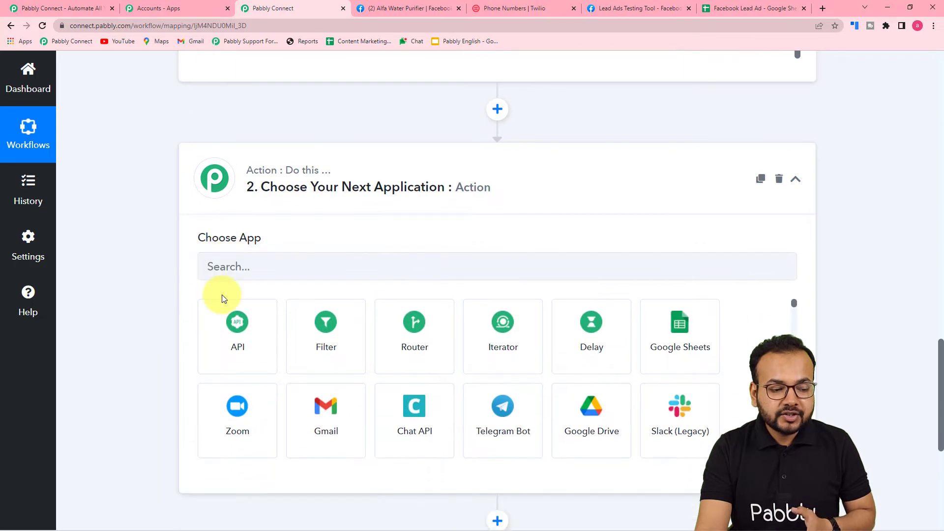
scroll(222, 294, down, 1)
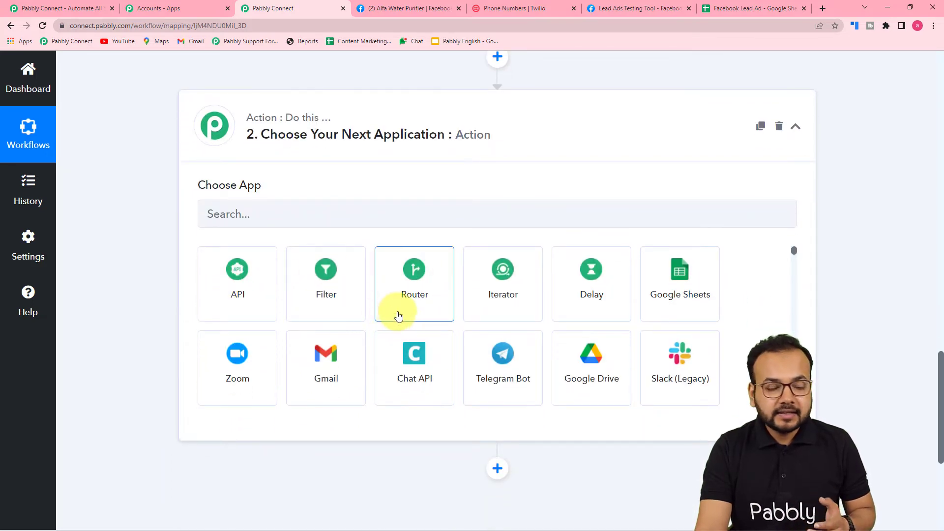
click(671, 298)
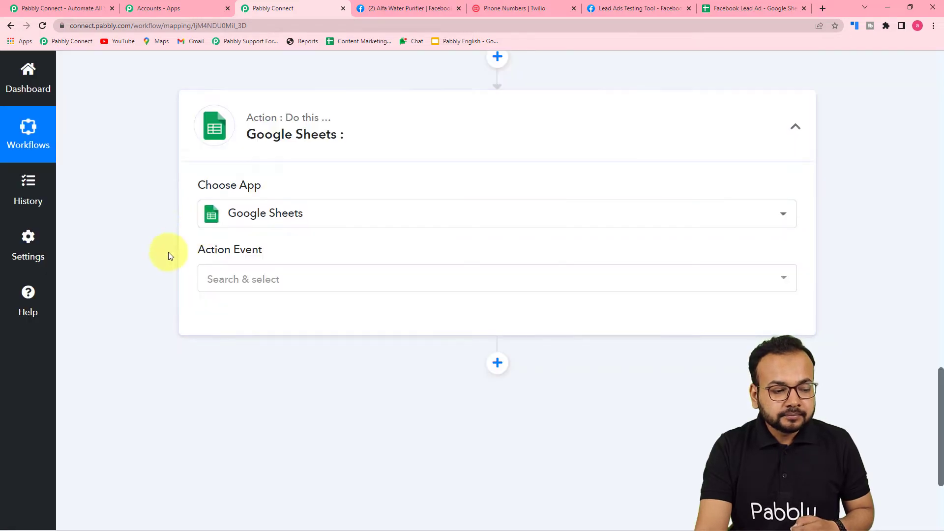
scroll(261, 305, down, 1)
click(289, 229)
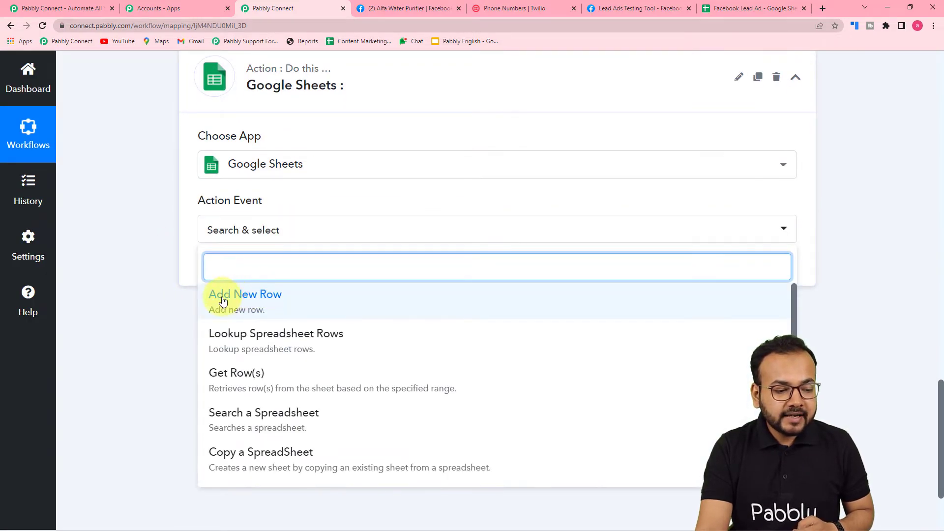
click(270, 302)
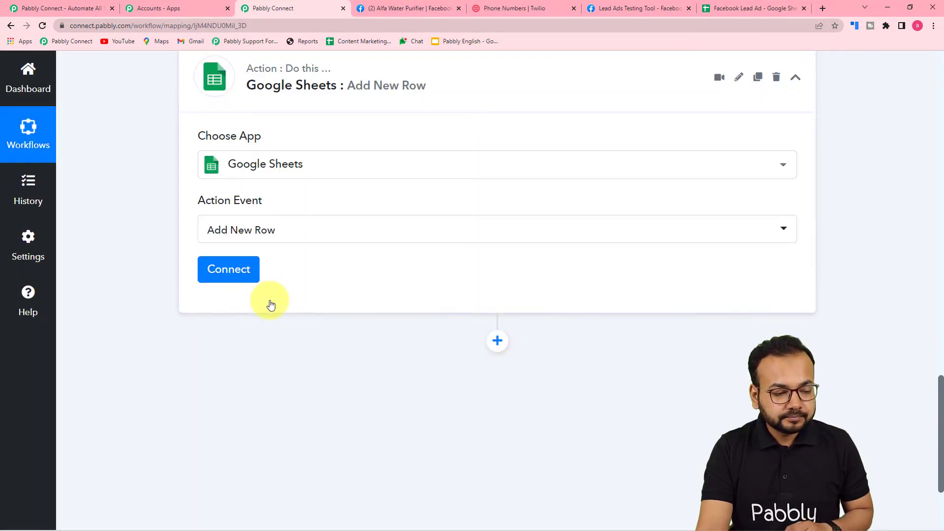
Connect the action to Google Sheets through a new connection, authorizing access with the Google account that owns the spreadsheet.
click(215, 270)
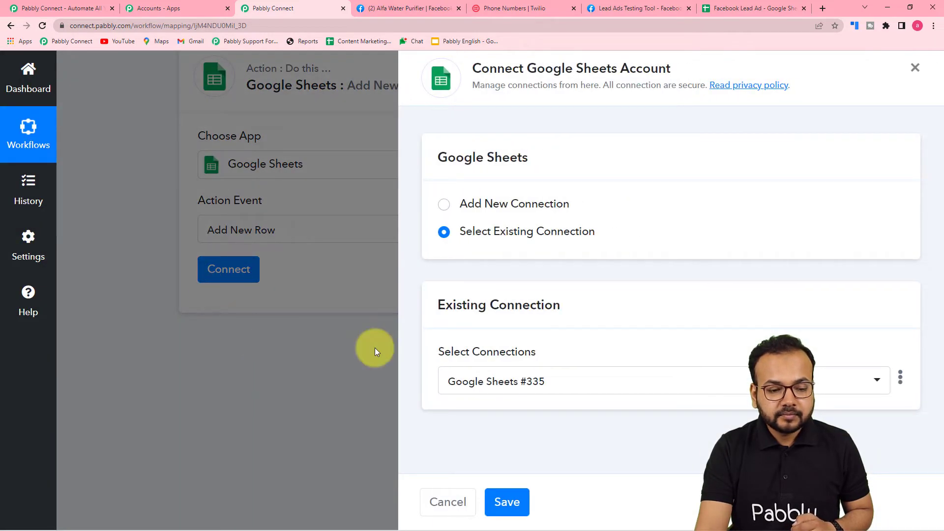
click(444, 212)
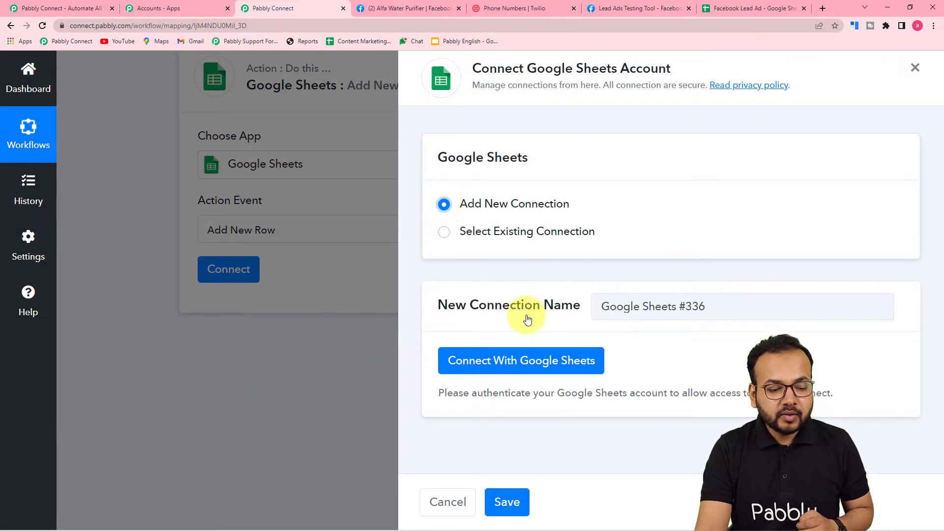
click(490, 367)
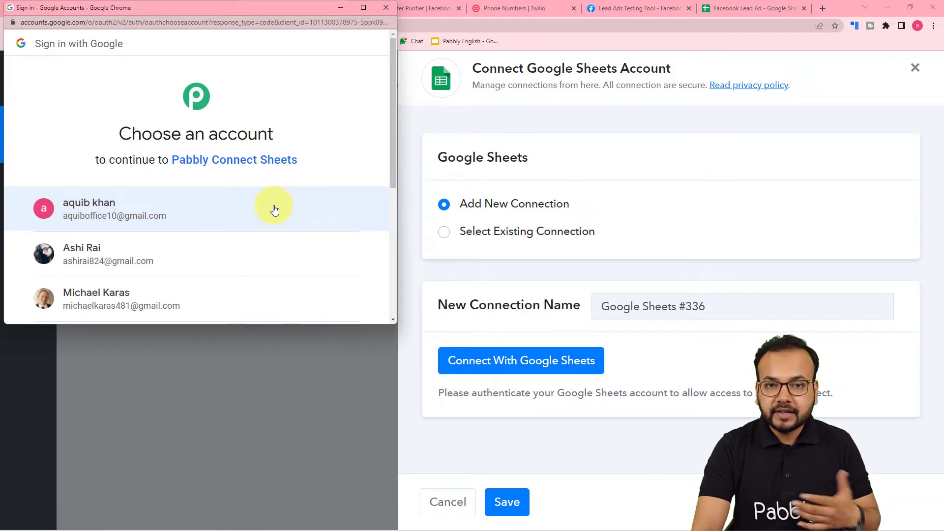
click(152, 256)
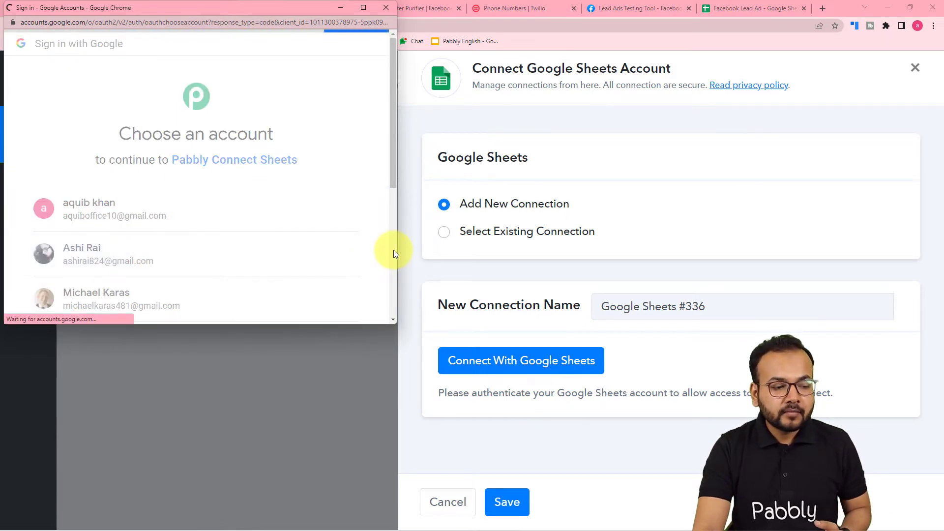
scroll(312, 210, down, 2)
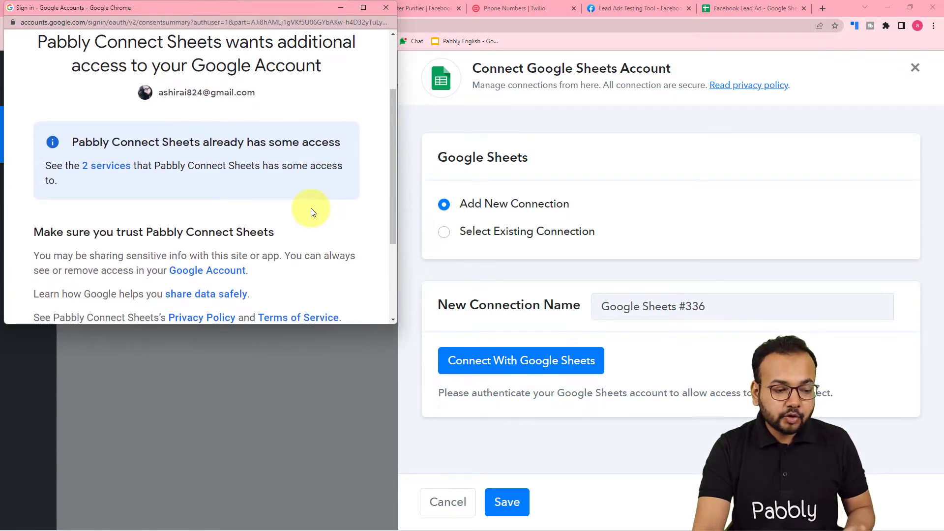
scroll(311, 211, down, 3)
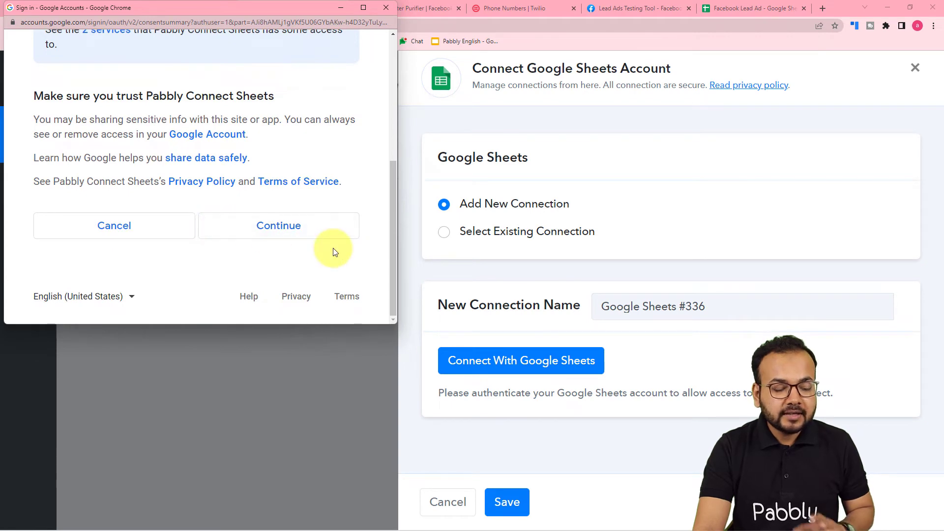
click(324, 232)
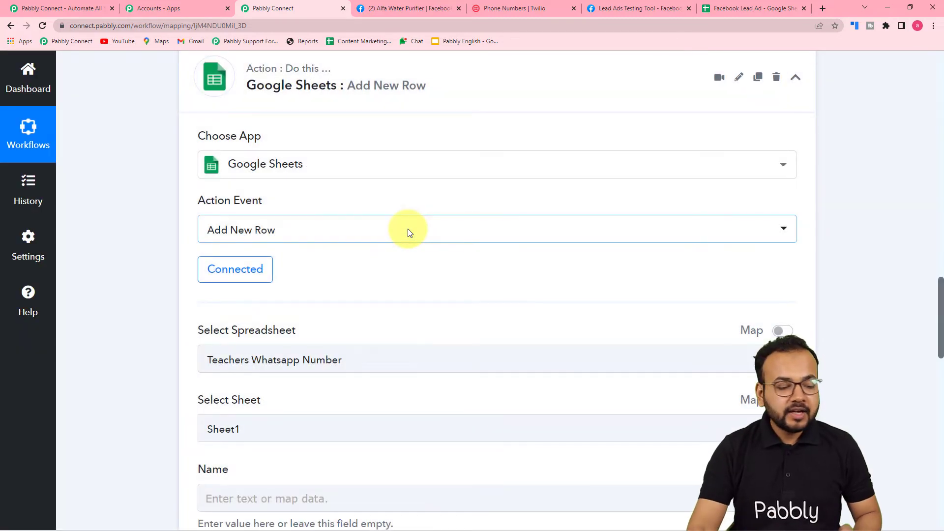
Check the target spreadsheet's name in Google Sheets and set the action's spreadsheet to Facebook Lead Ad.
scroll(409, 234, down, 3)
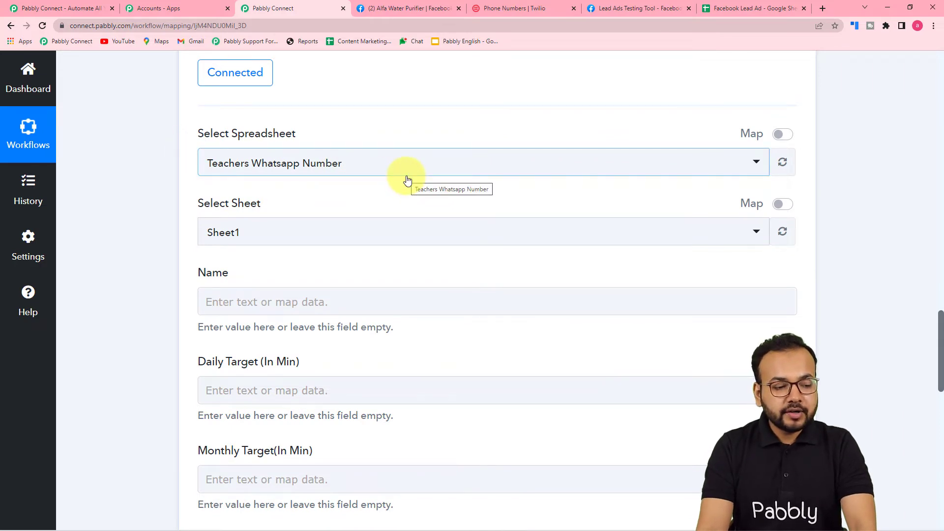
click(729, 9)
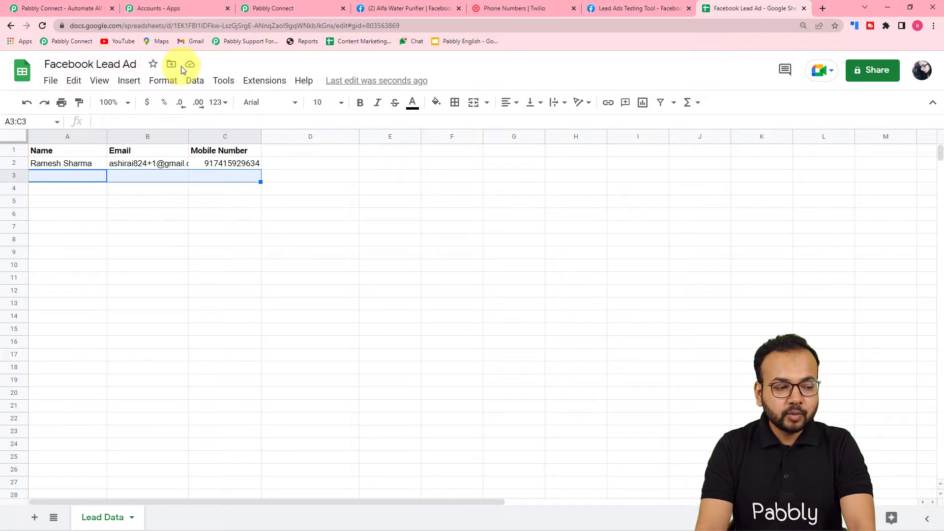
click(300, 11)
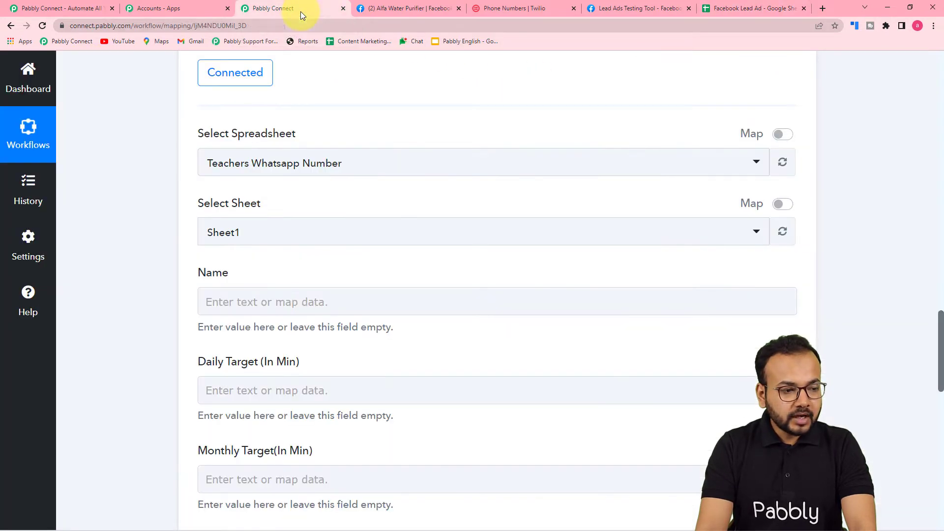
click(265, 164)
scroll(321, 358, down, 1)
scroll(322, 358, up, 1)
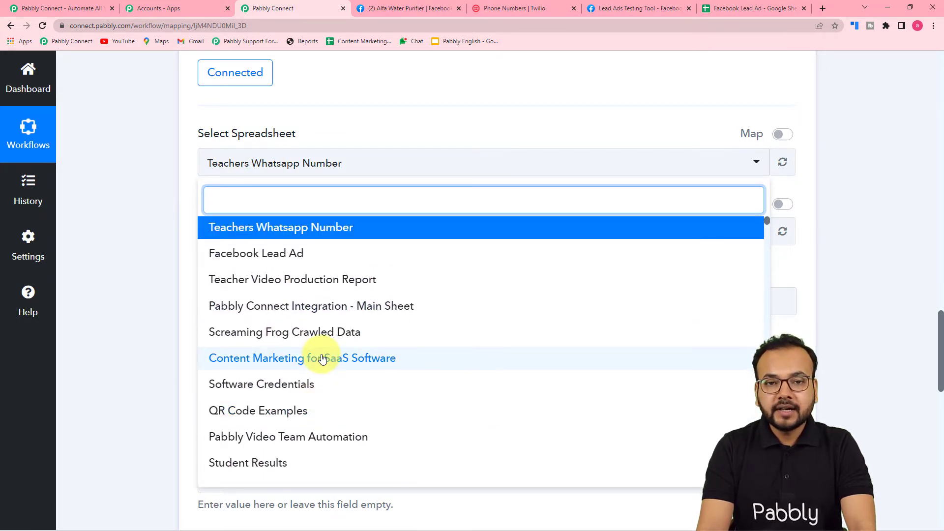
click(270, 265)
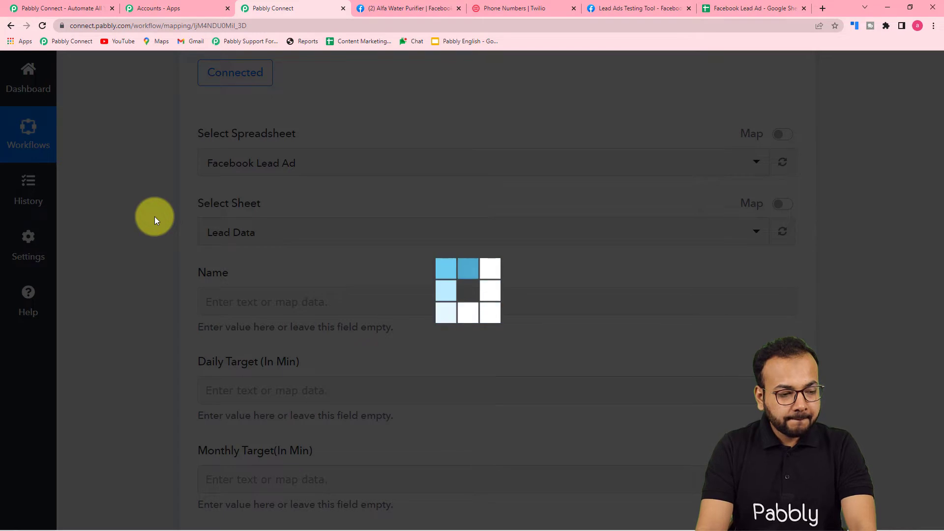
Check the Lead Data sheet's name in Google Sheets against the sheet and fields in the Pabbly Connect action.
scroll(154, 216, down, 2)
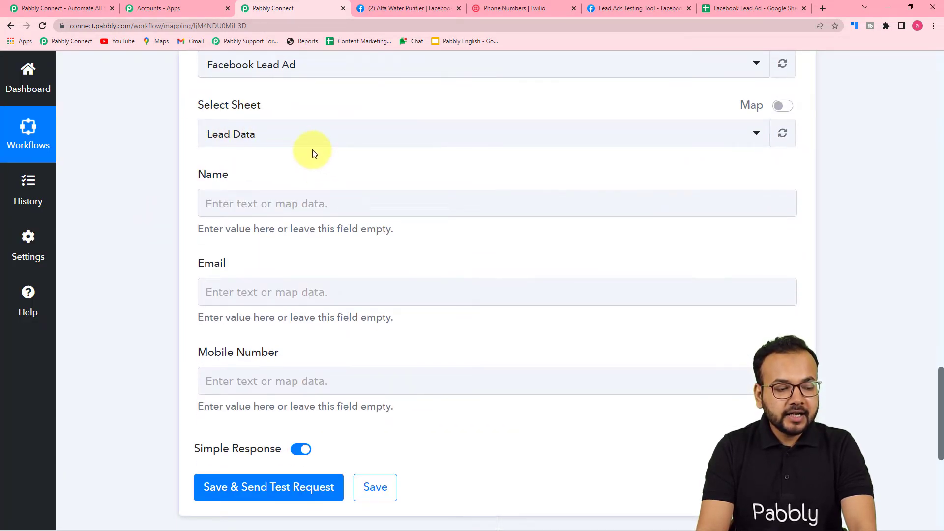
click(757, 8)
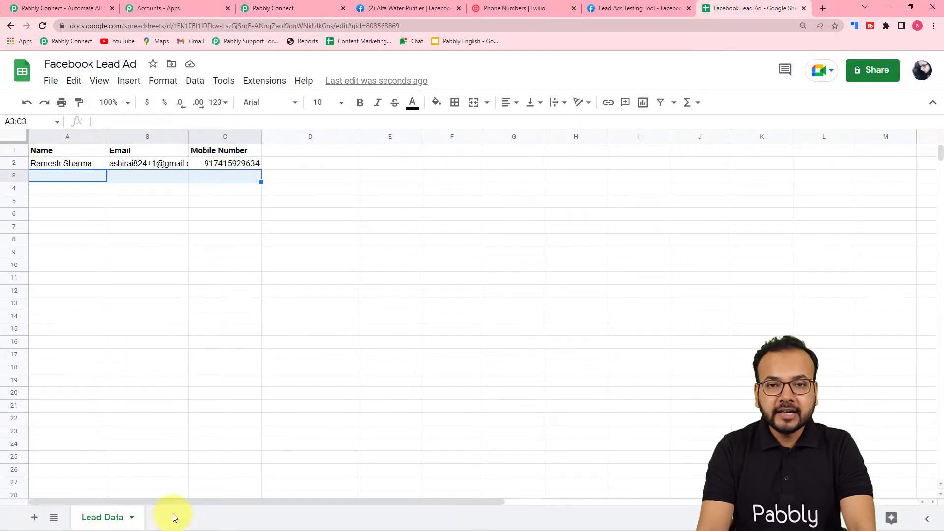
click(300, 10)
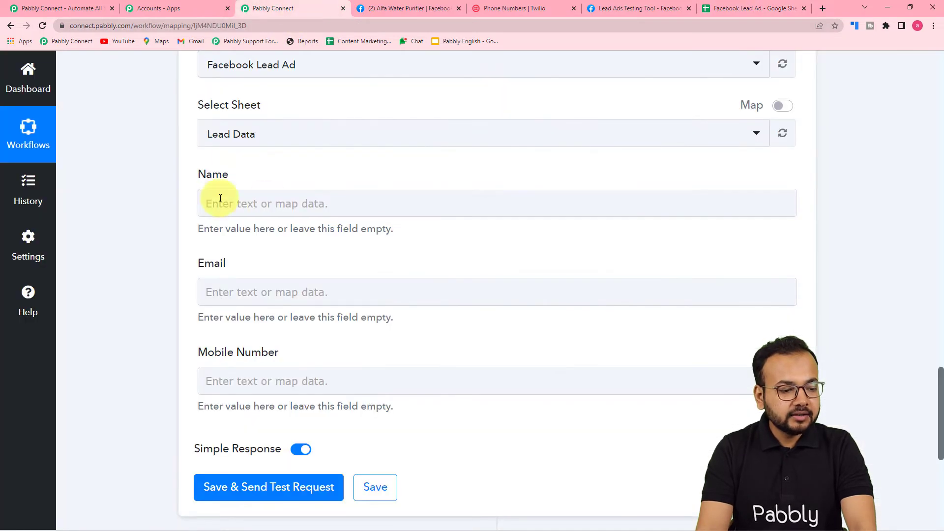
click(304, 206)
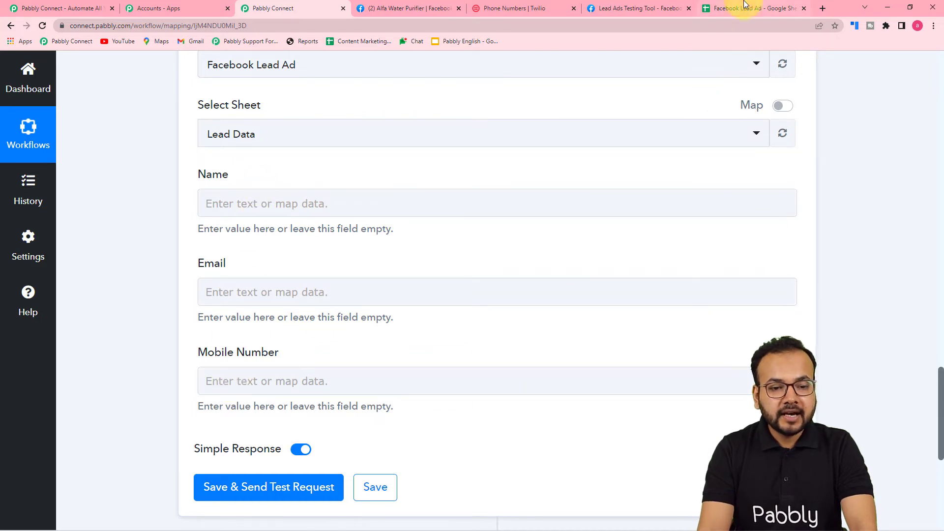
Enlarge the Google Sheets view to 125% and compare its column headings with the Name, Email and Mobile Number fields in Pabbly Connect.
click(744, 7)
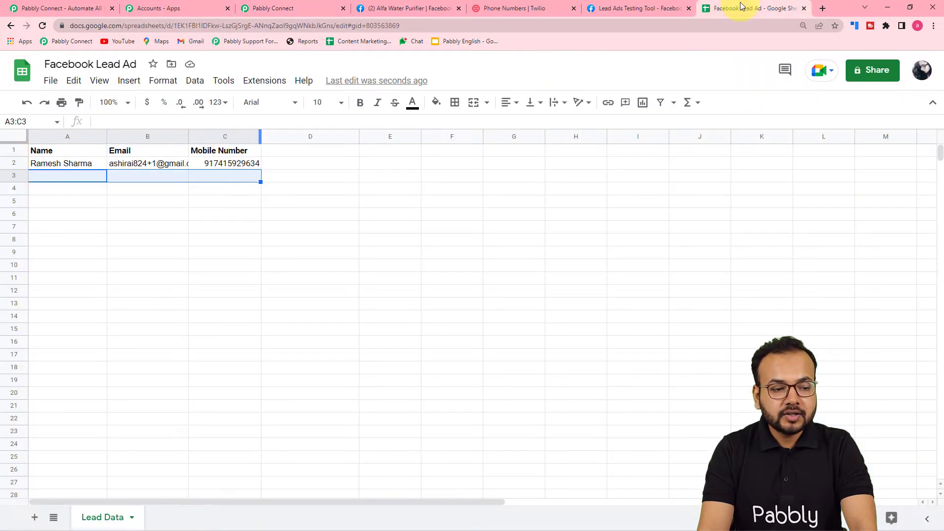
click(126, 109)
click(116, 205)
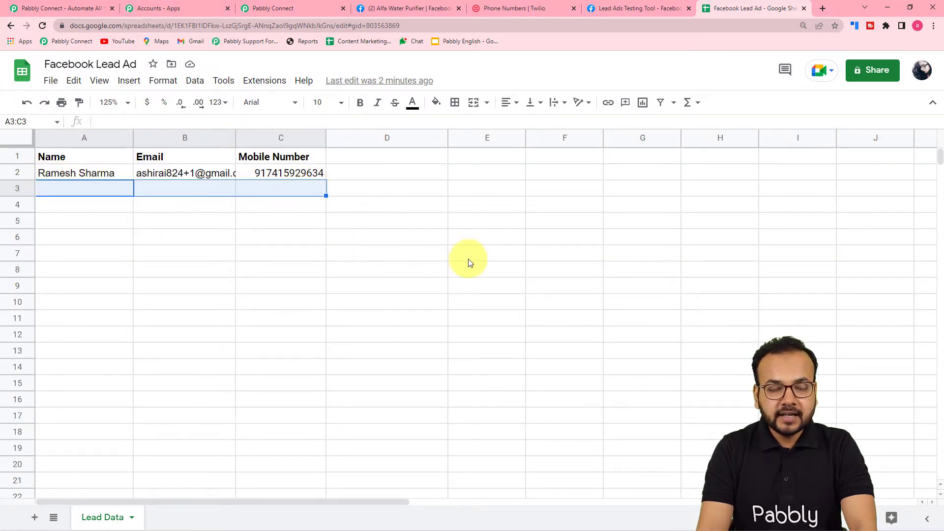
click(291, 9)
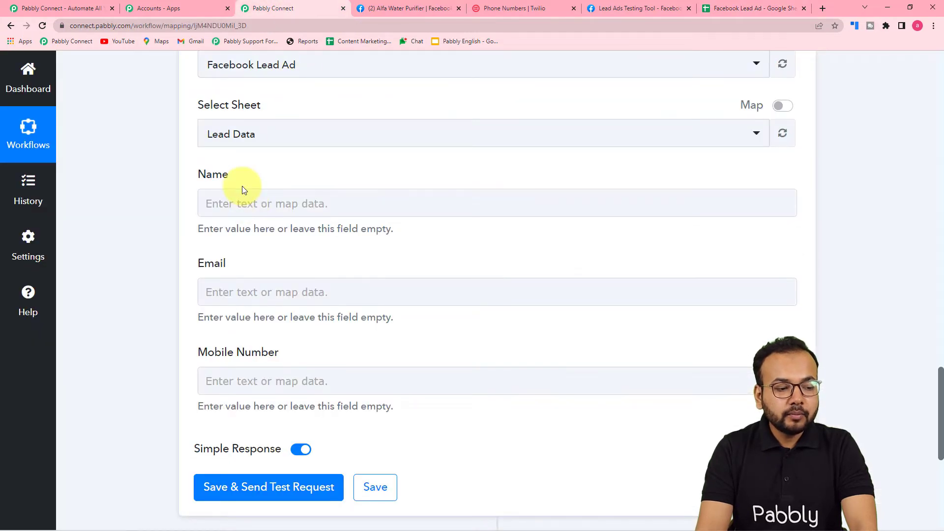
click(241, 375)
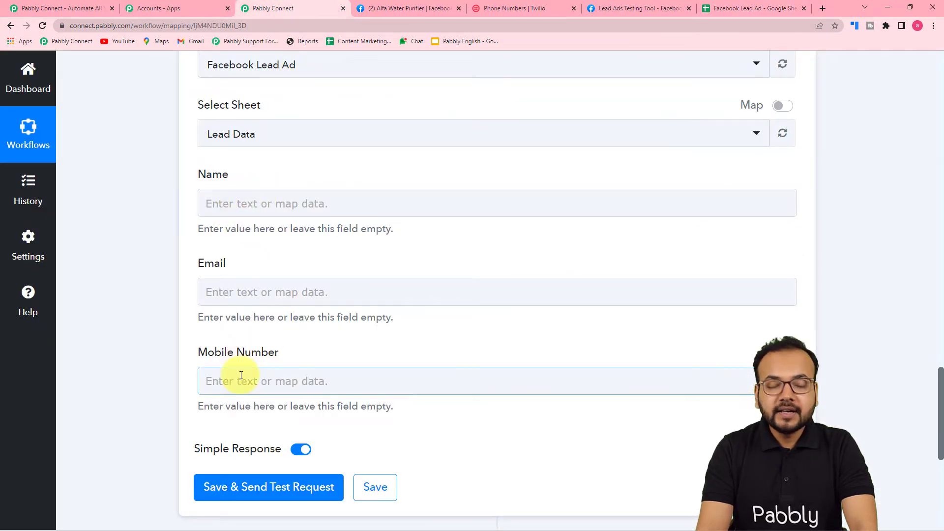
Review the trigger's captured lead data and map Res4 Full Name from Facebook Lead Ads to the Name field.
scroll(517, 385, up, 5)
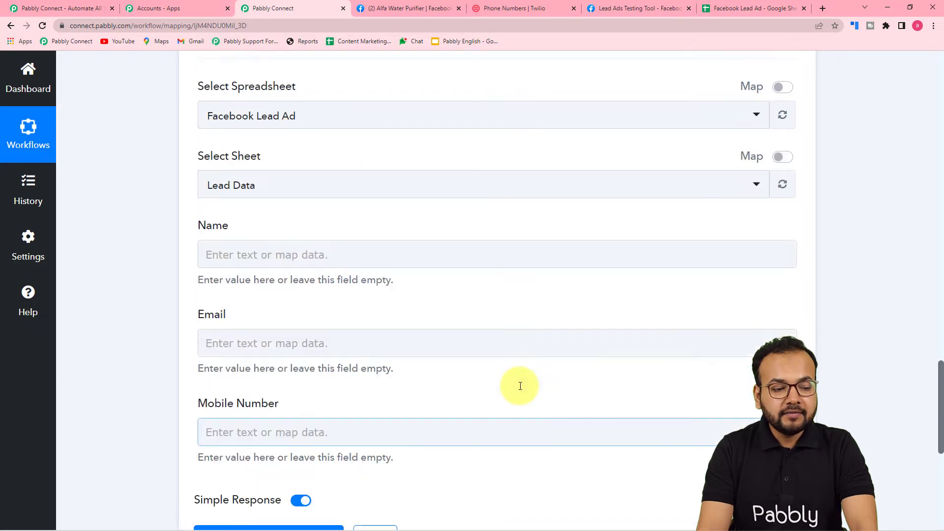
scroll(388, 406, up, 9)
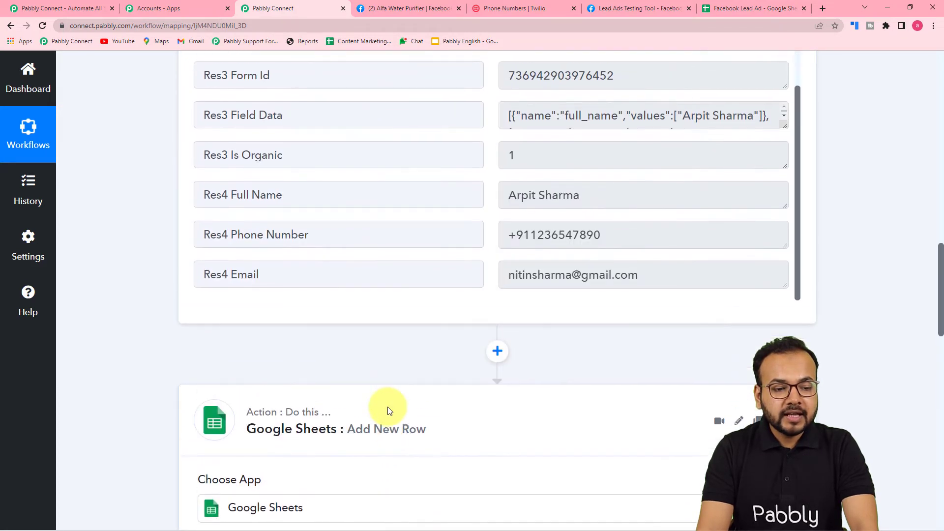
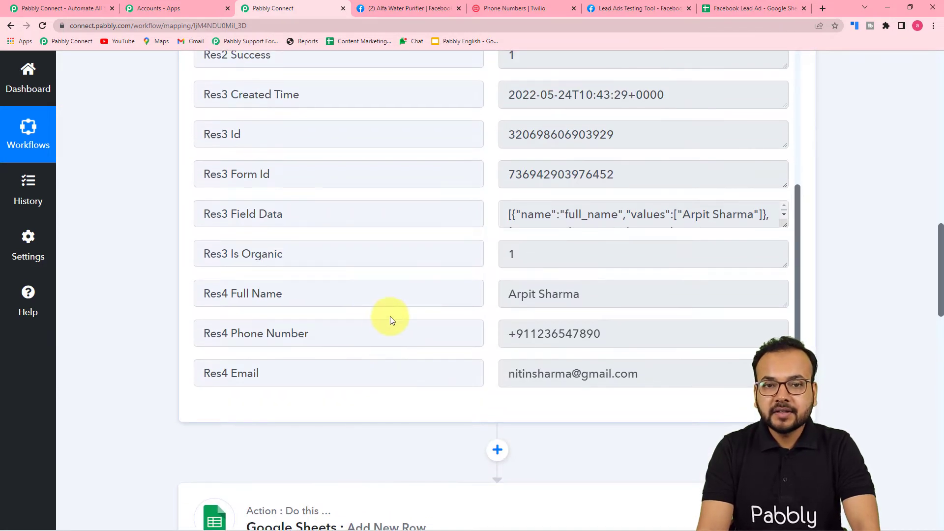
scroll(391, 320, down, 4)
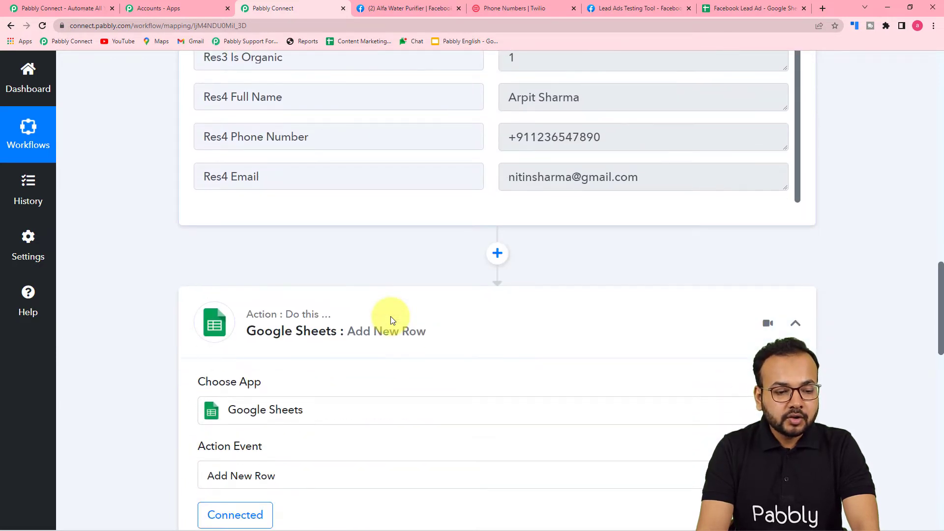
scroll(354, 310, down, 12)
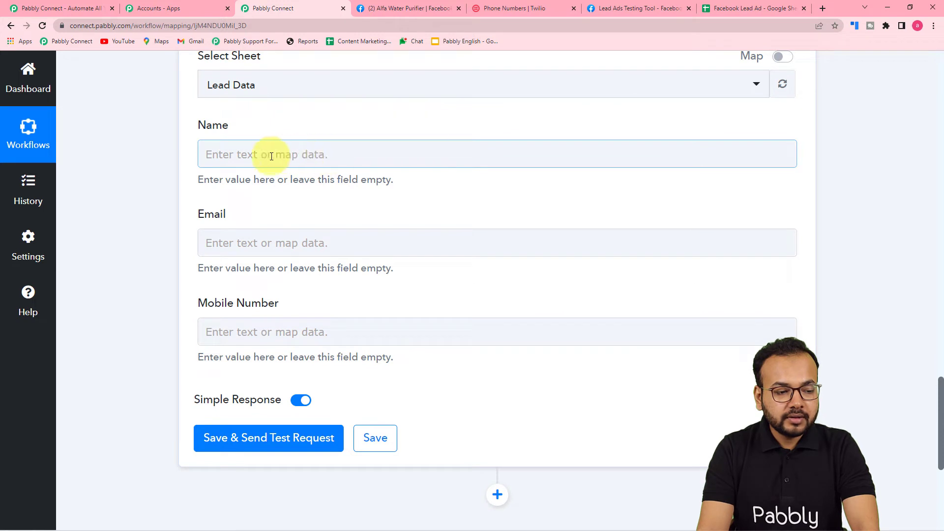
click(312, 154)
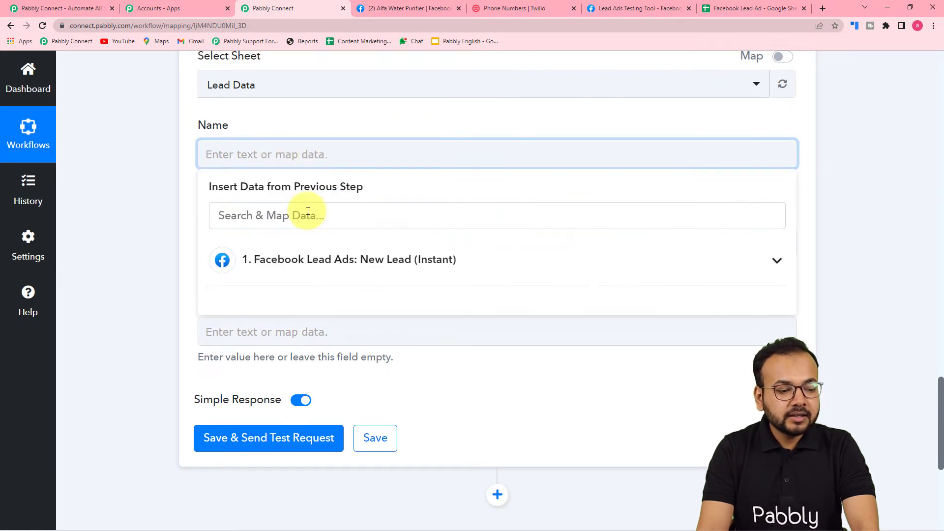
click(334, 268)
scroll(359, 390, down, 3)
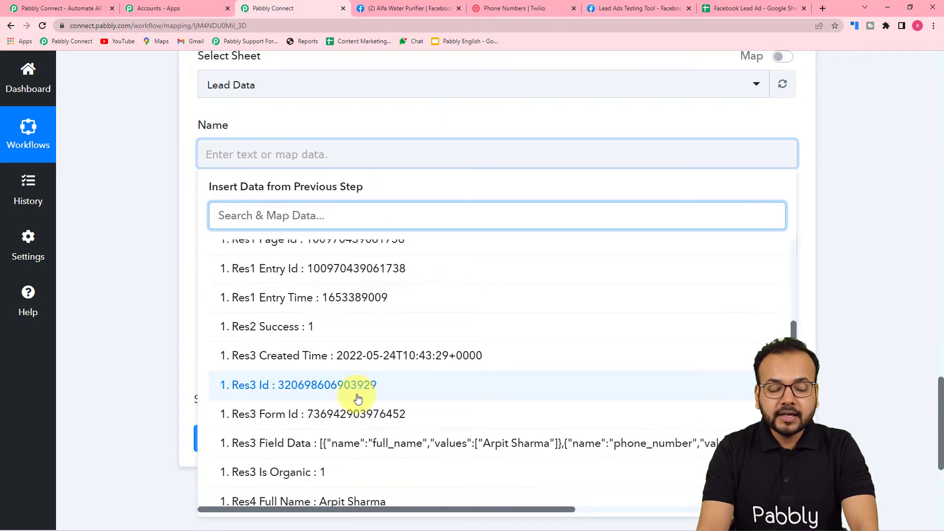
scroll(364, 394, down, 1)
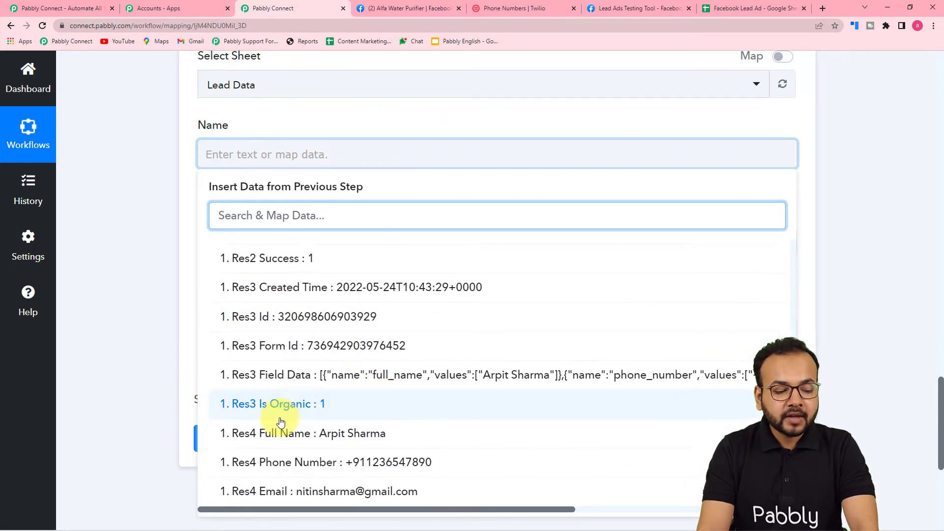
click(299, 437)
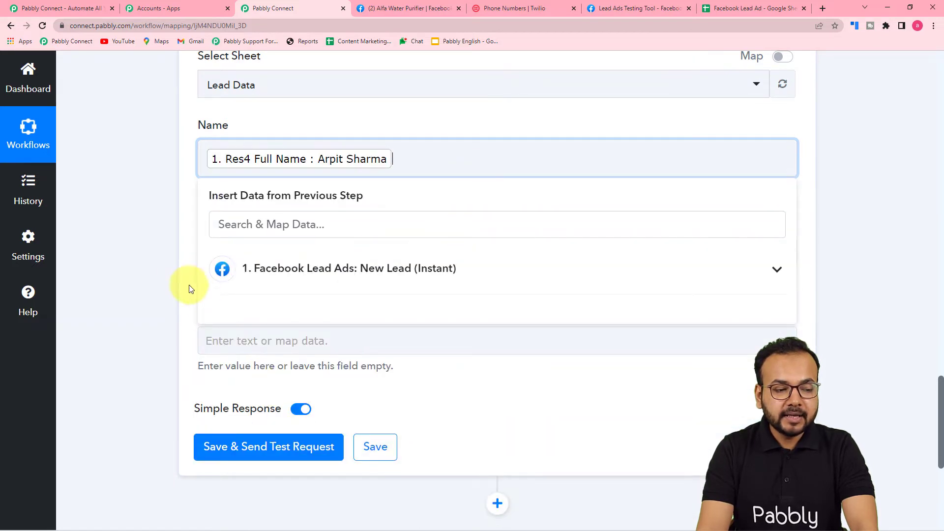
click(175, 273)
Map Res4 Email from the Facebook Lead Ads trigger to the Email field.
scroll(174, 274, down, 1)
click(312, 200)
scroll(310, 203, down, 1)
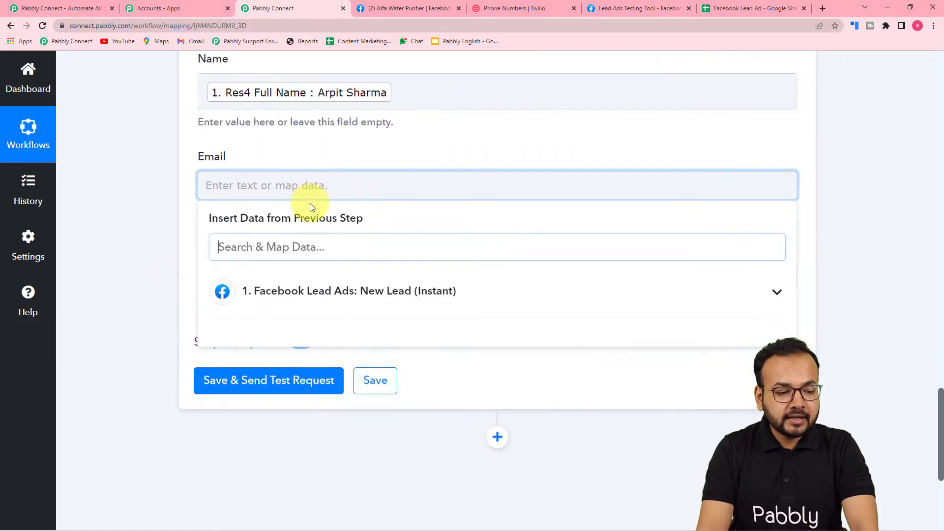
click(296, 258)
scroll(316, 388, down, 2)
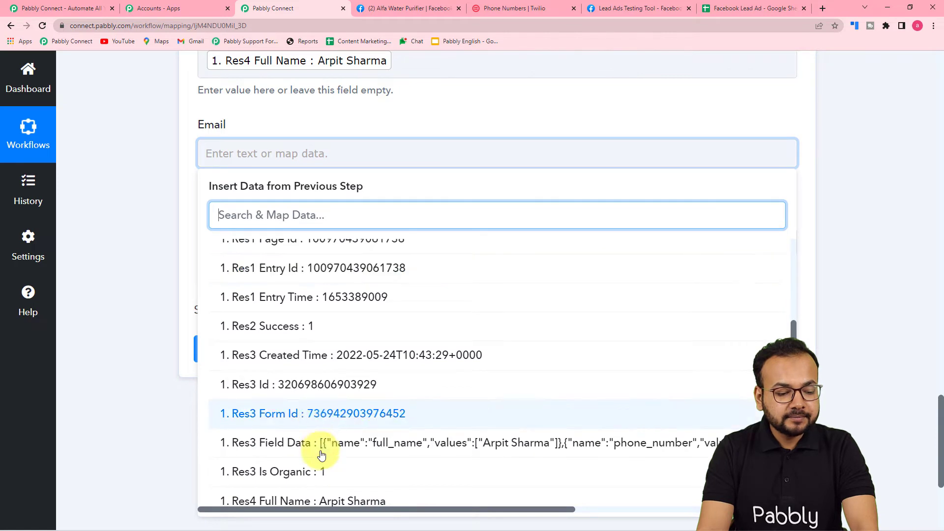
scroll(316, 443, down, 1)
click(335, 490)
click(194, 278)
Map Res4 Phone Number from the Facebook Lead Ads trigger to the Mobile Number field.
scroll(347, 143, down, 3)
click(337, 100)
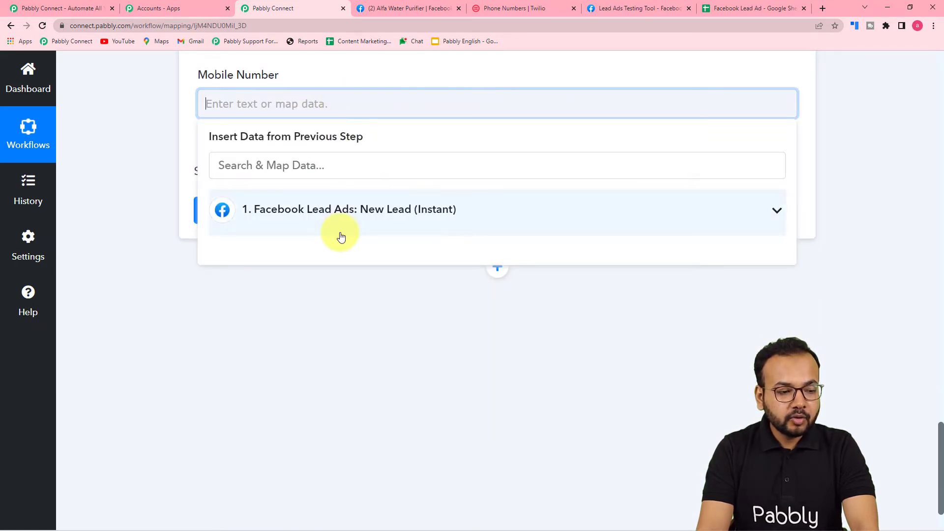
click(337, 223)
scroll(352, 394, down, 3)
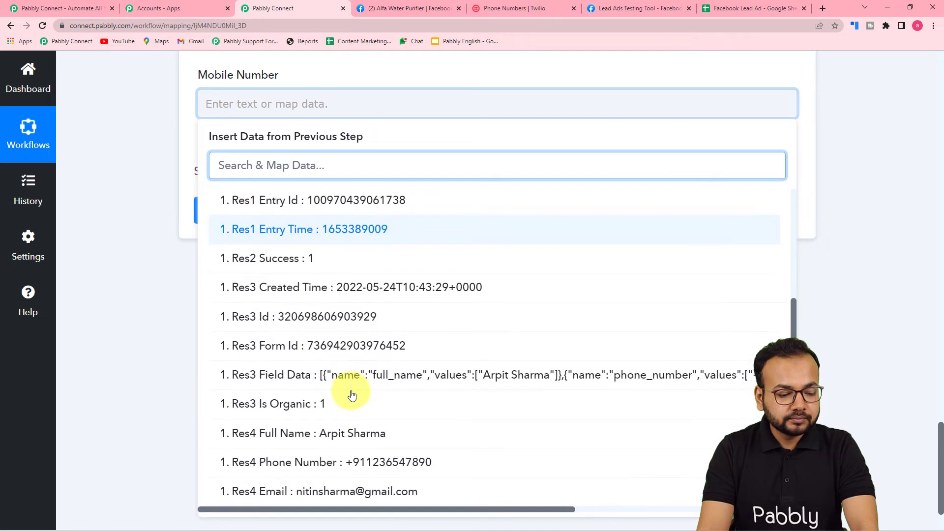
click(369, 461)
click(151, 251)
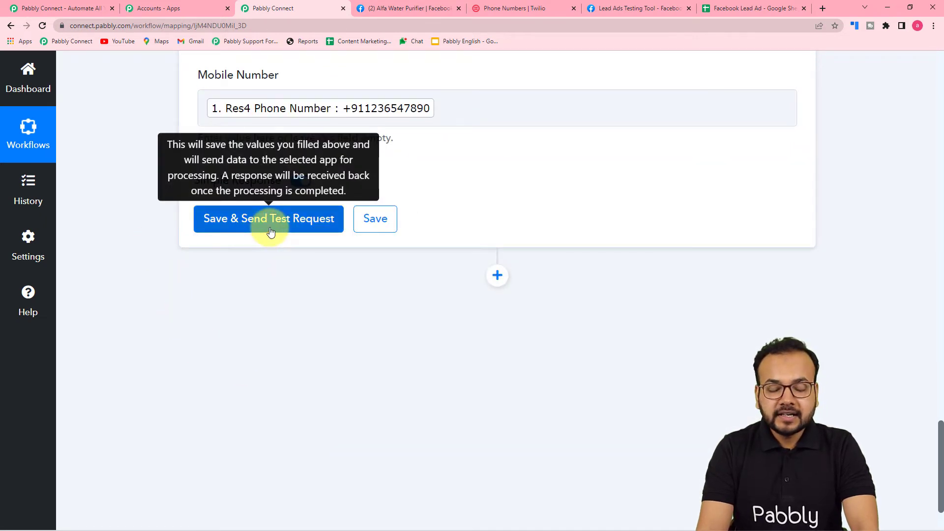
Check the spreadsheet's rows in Google Sheets, and save the Pabbly Connect action and send a test request.
click(717, 10)
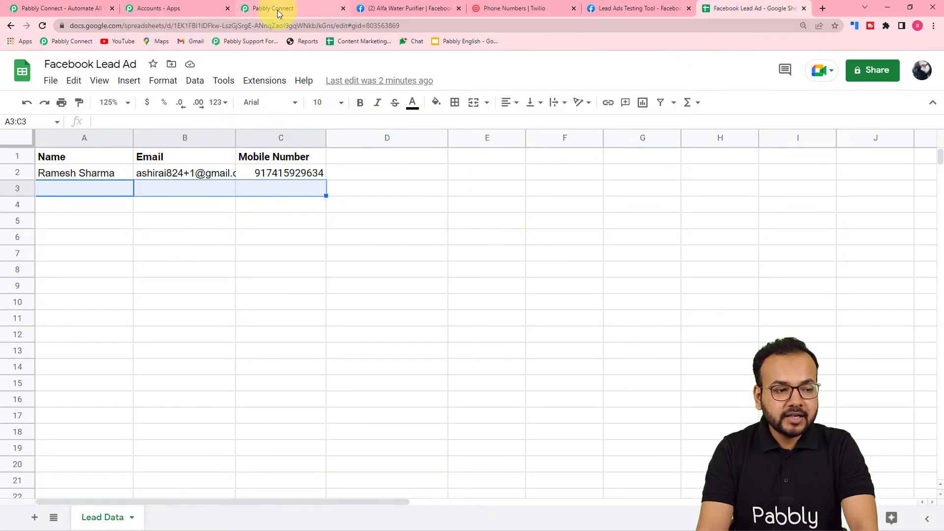
click(99, 208)
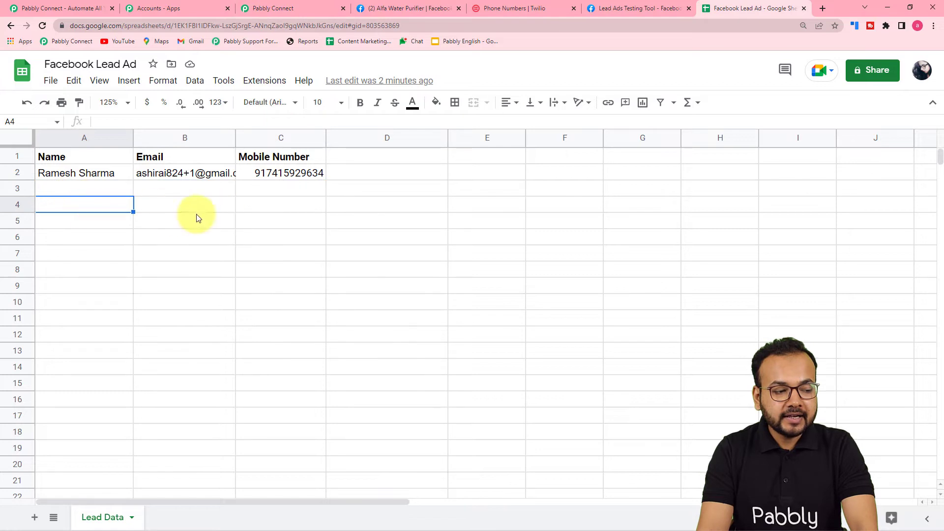
click(281, 9)
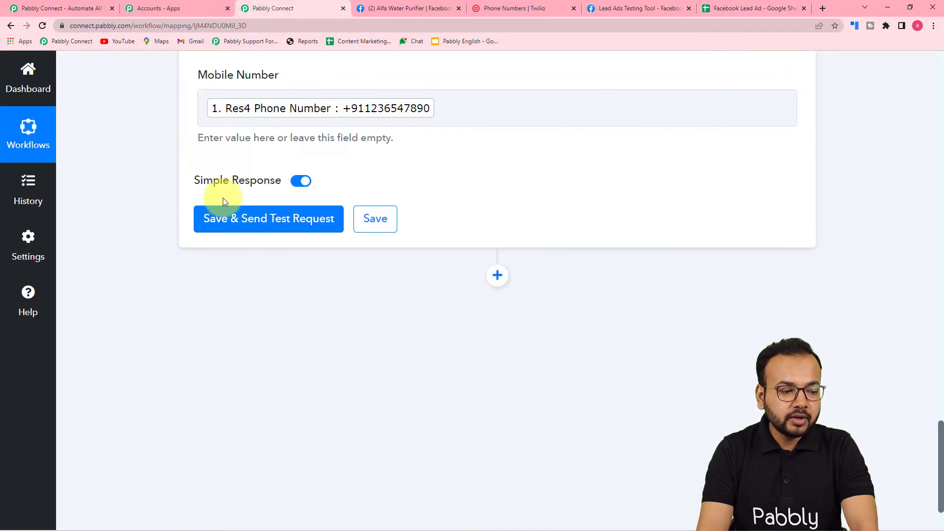
click(218, 230)
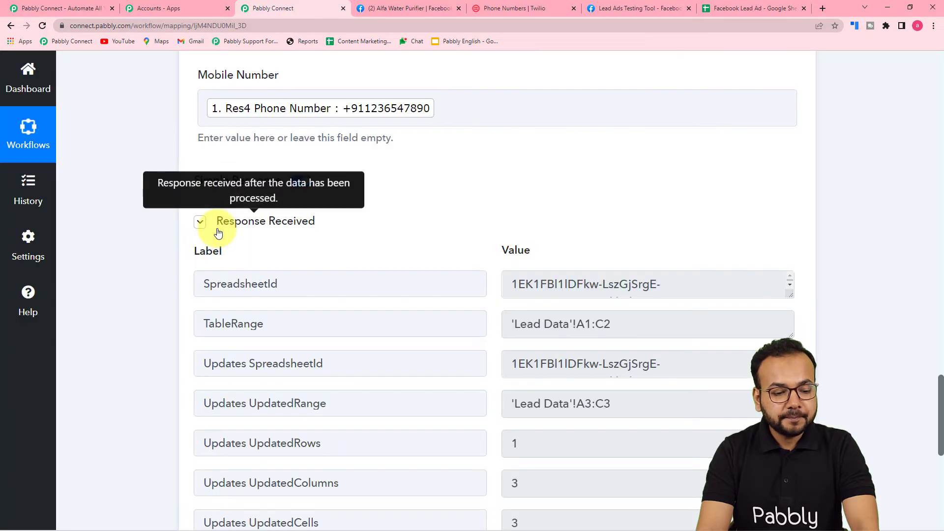
Examine the test response and check the Facebook Lead Ad spreadsheet in Google Sheets for the added lead row.
scroll(285, 310, down, 1)
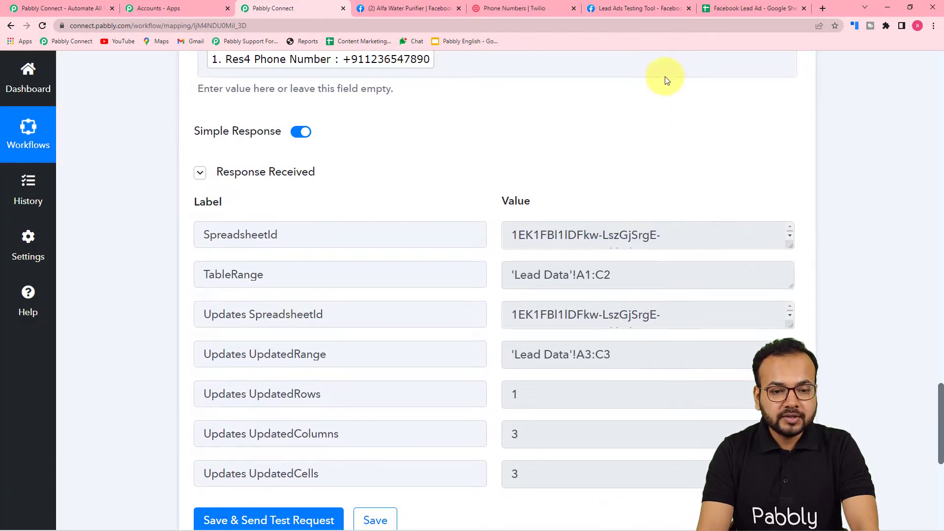
click(738, 11)
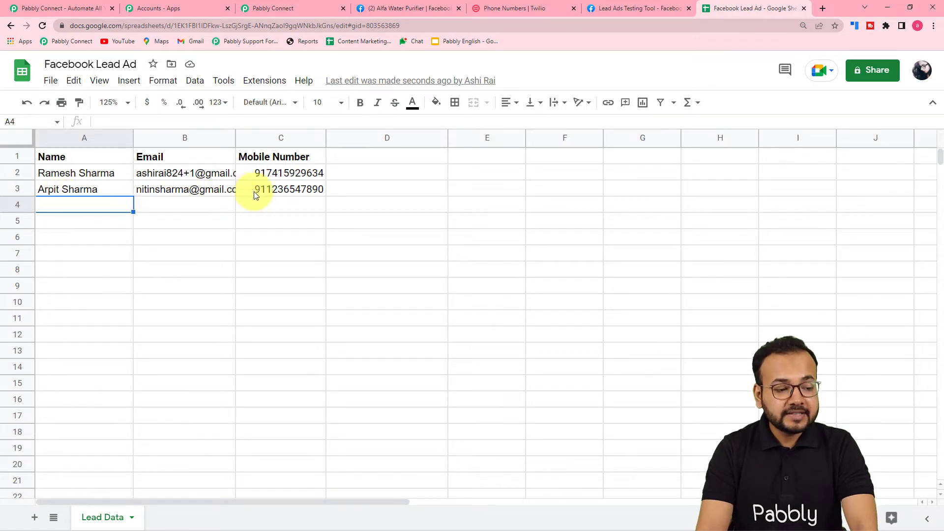
click(266, 9)
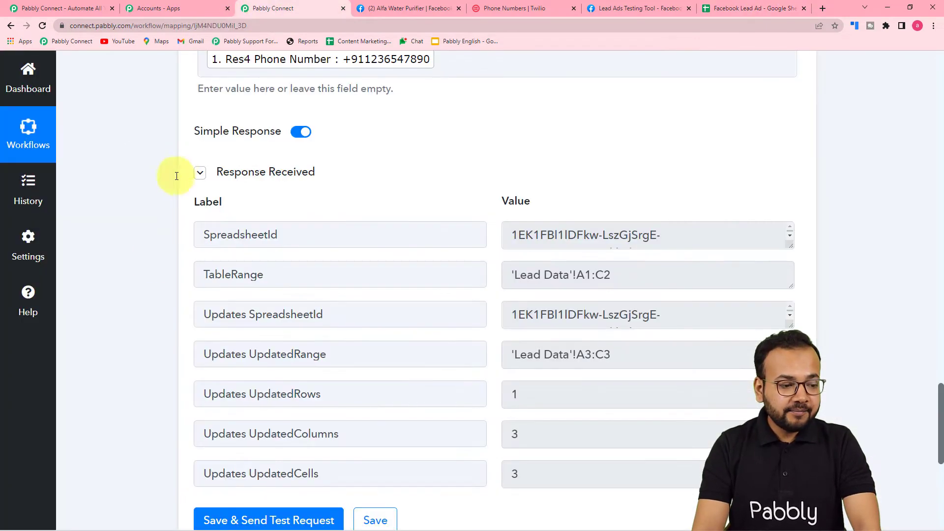
Add an action step after Google Sheets in the Pabbly Connect workflow and choose Twilio as its app.
scroll(145, 279, down, 8)
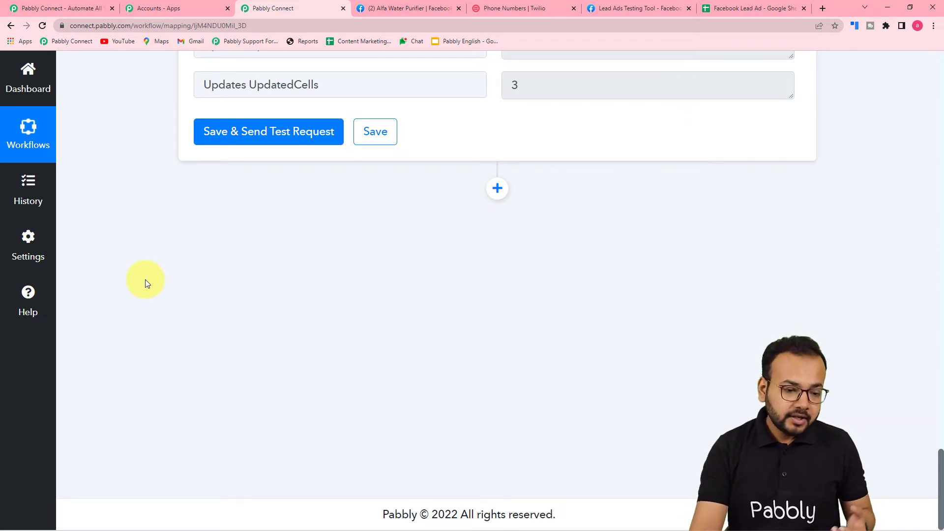
click(498, 189)
scroll(600, 261, down, 3)
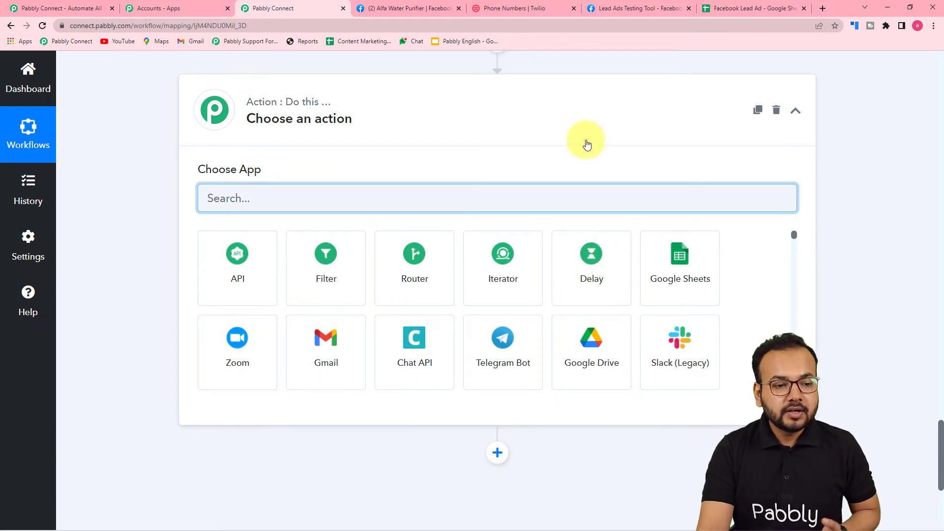
click(526, 10)
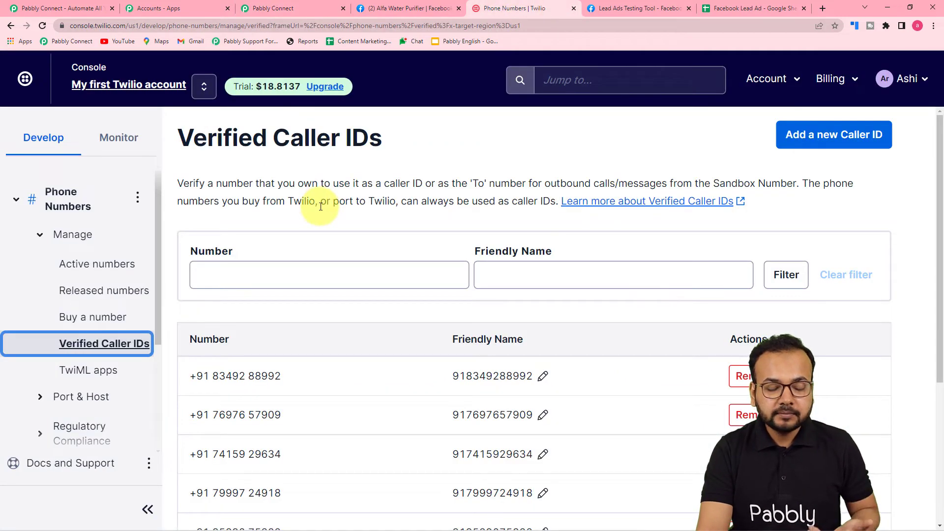
click(270, 8)
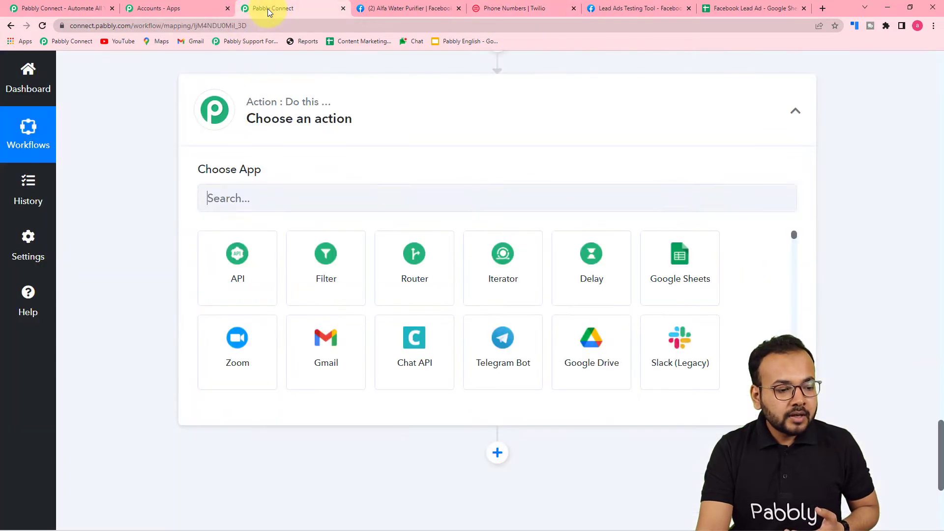
click(260, 190)
text(twilio)
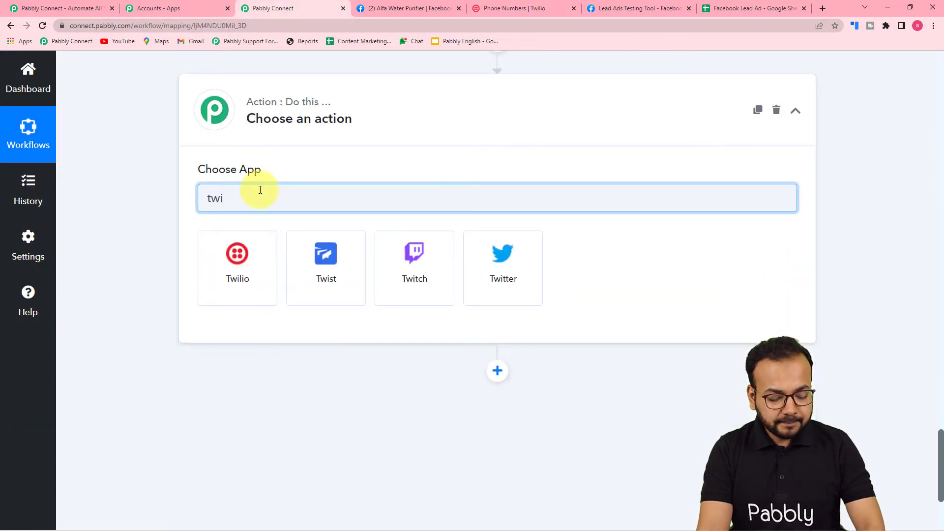
click(239, 279)
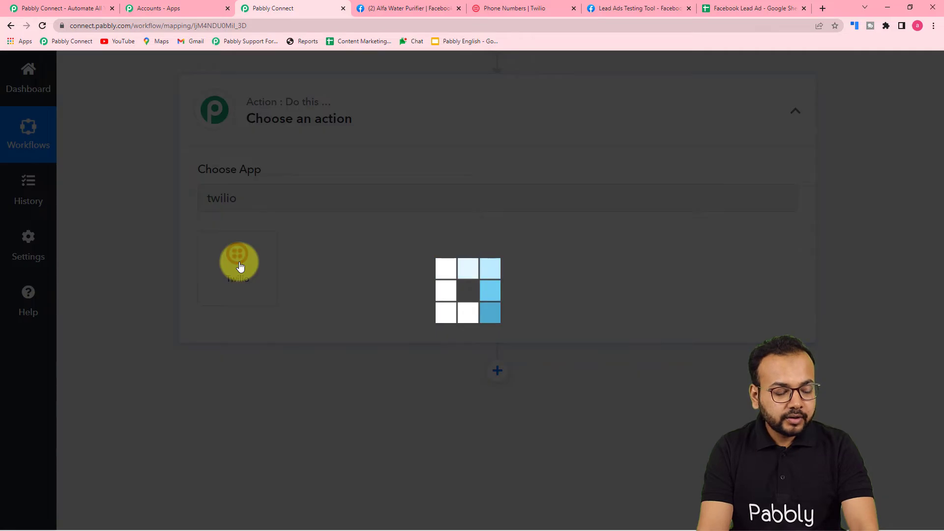
Set the Twilio action event to Send SMS Message and start adding a new Twilio connection.
scroll(270, 211, down, 2)
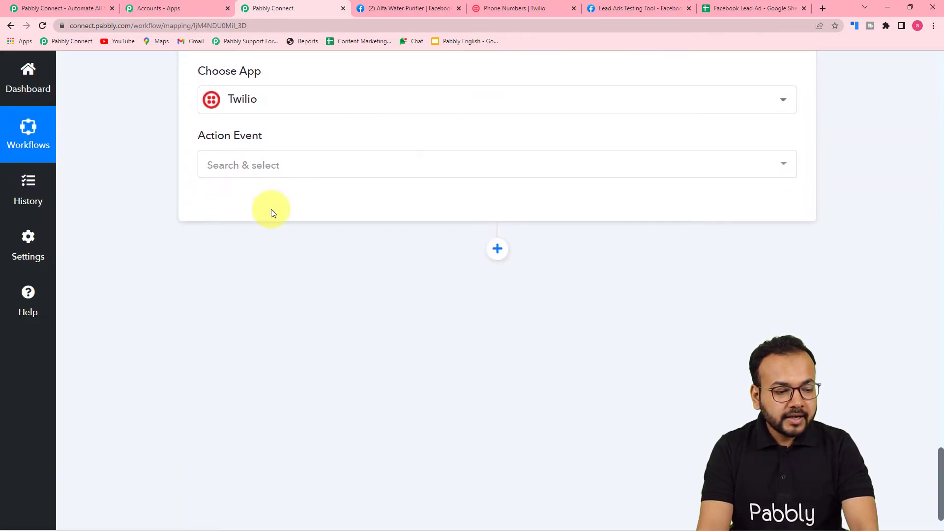
click(270, 166)
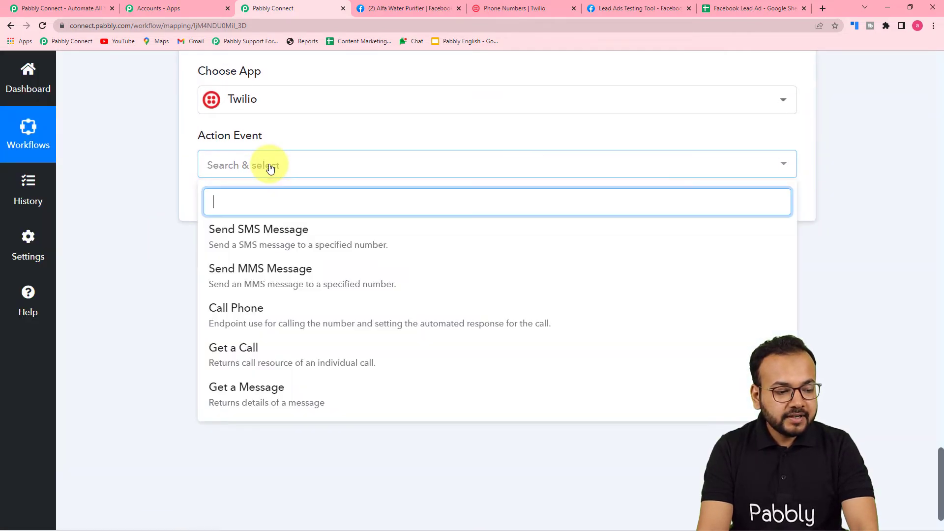
click(265, 237)
click(229, 205)
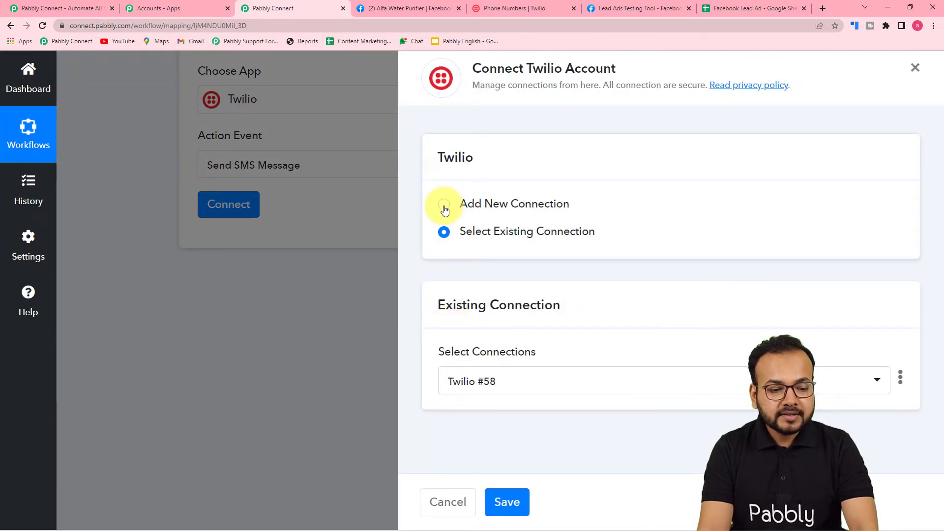
click(445, 208)
scroll(544, 280, down, 3)
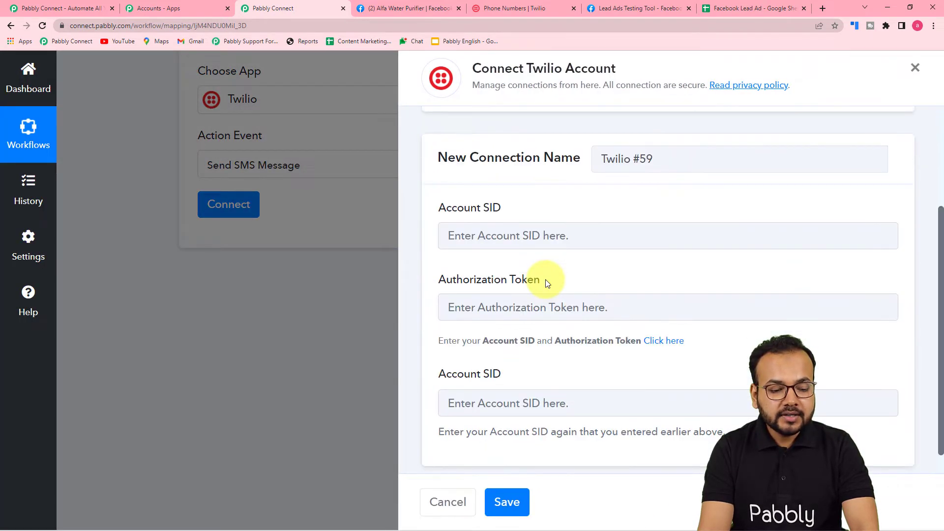
scroll(572, 272, down, 1)
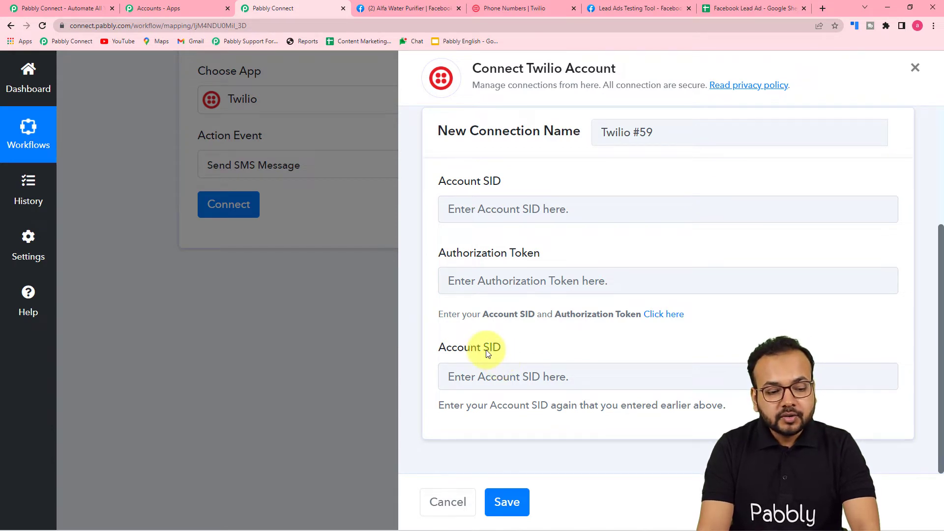
Follow the credentials help link, and find the Account Info of My first Twilio account in the Twilio console.
click(680, 316)
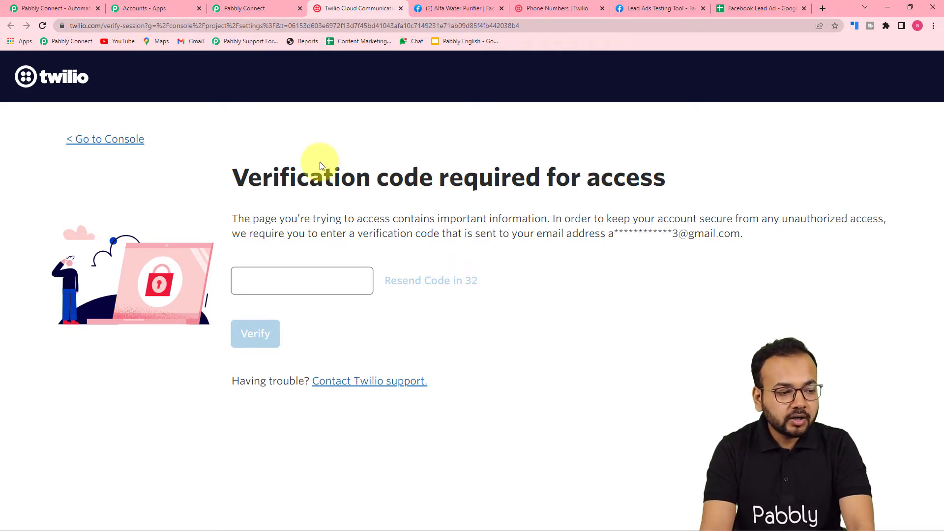
click(555, 10)
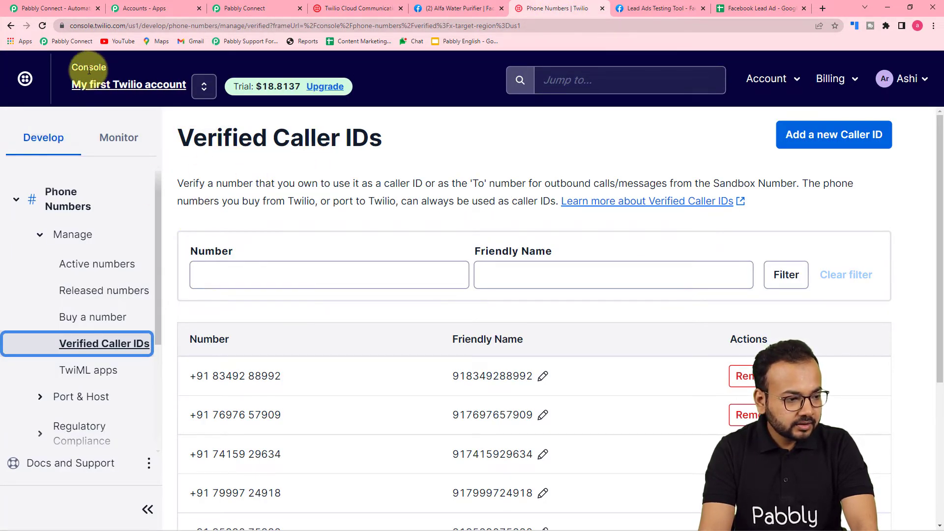
click(89, 93)
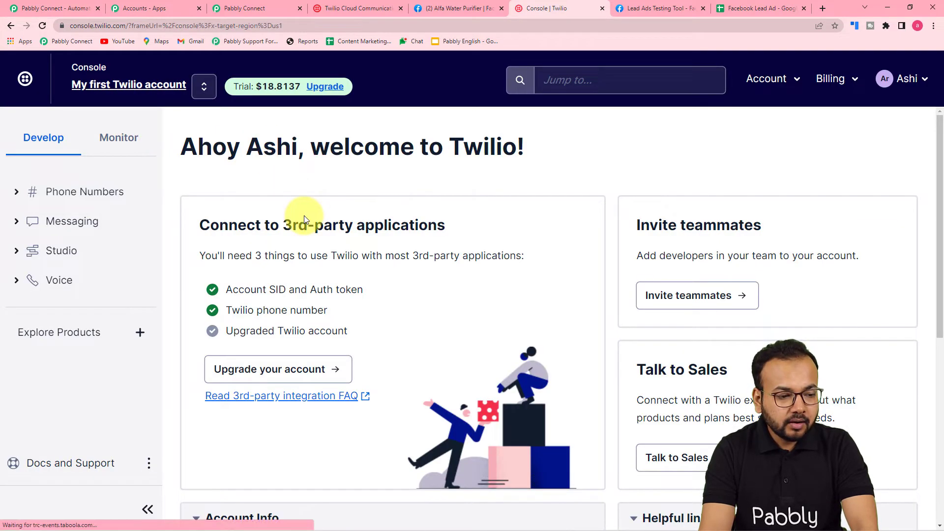
scroll(304, 215, down, 1)
scroll(304, 216, down, 6)
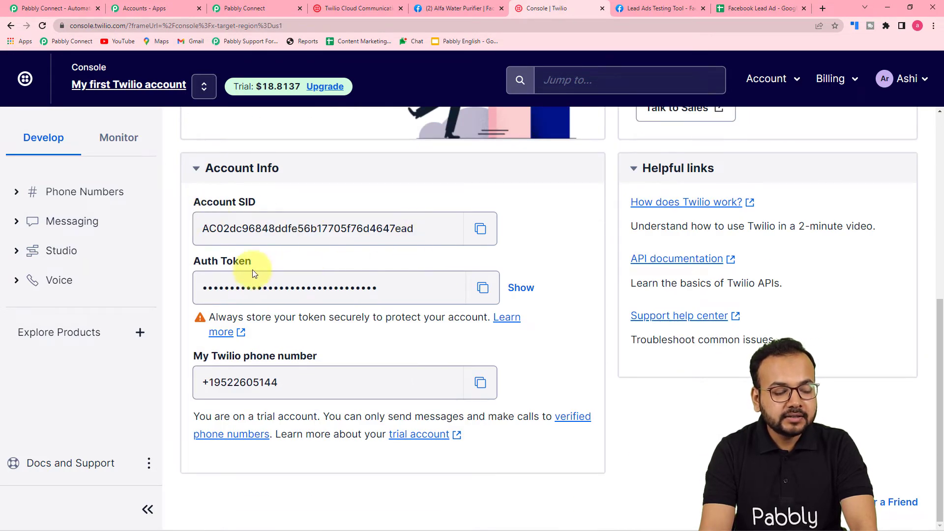
Copy the Account SID from the Twilio console into both Account SID fields of the new Pabbly Connect connection.
click(480, 240)
click(231, 11)
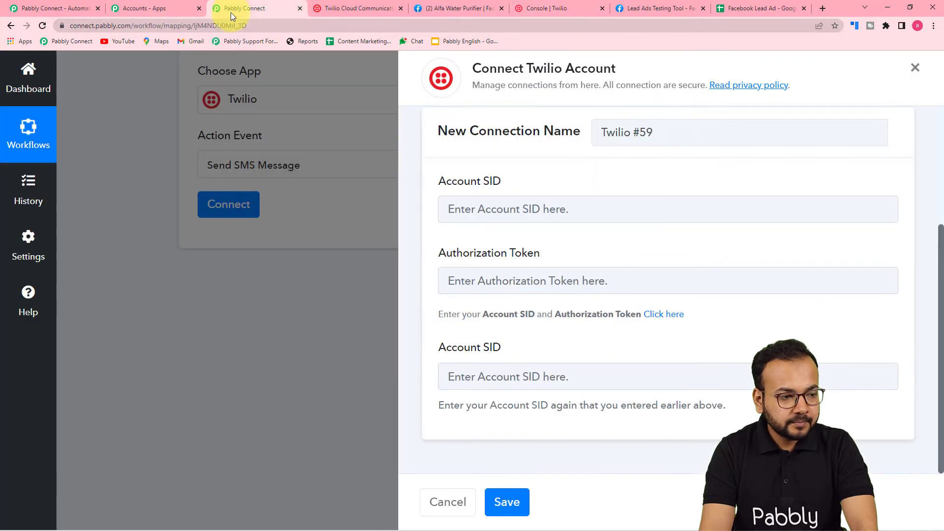
right_click(465, 211)
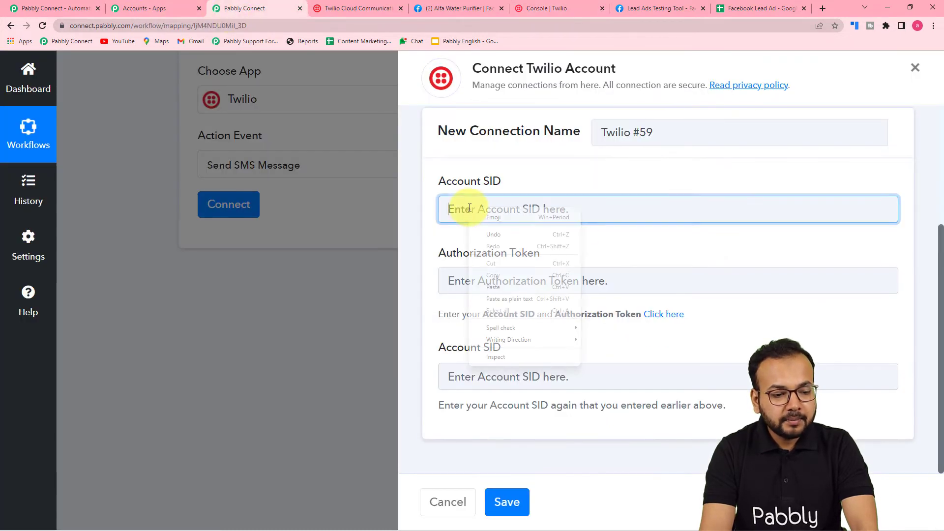
click(491, 294)
right_click(475, 375)
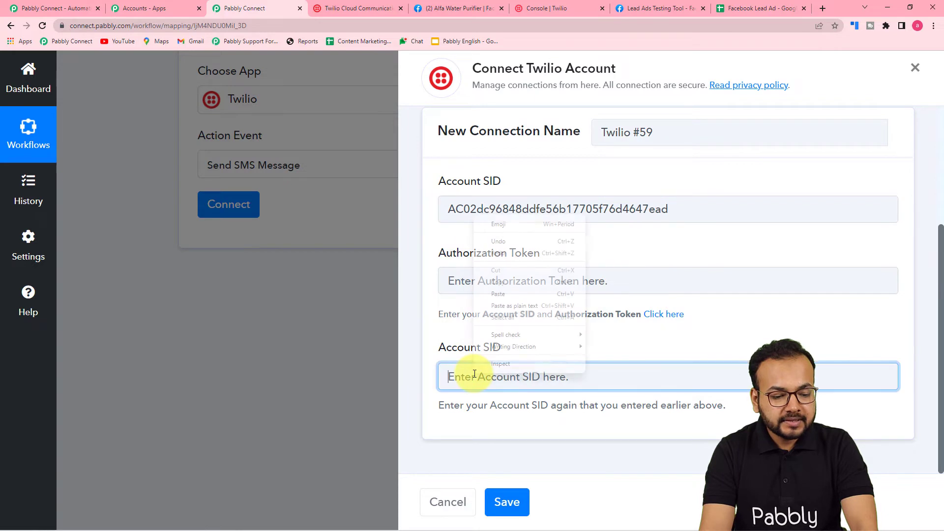
click(492, 298)
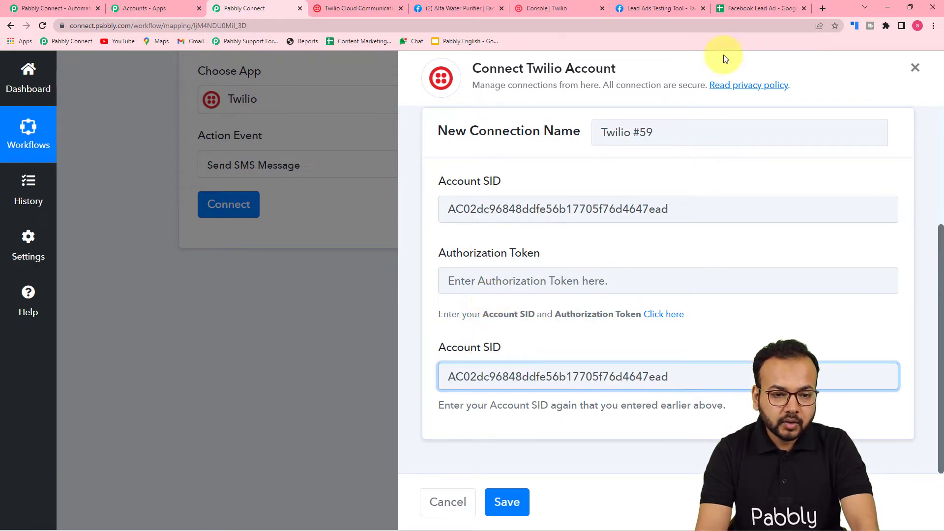
Copy the Auth Token from the Twilio console into the Authorization Token field in Pabbly Connect and save the connection.
click(553, 4)
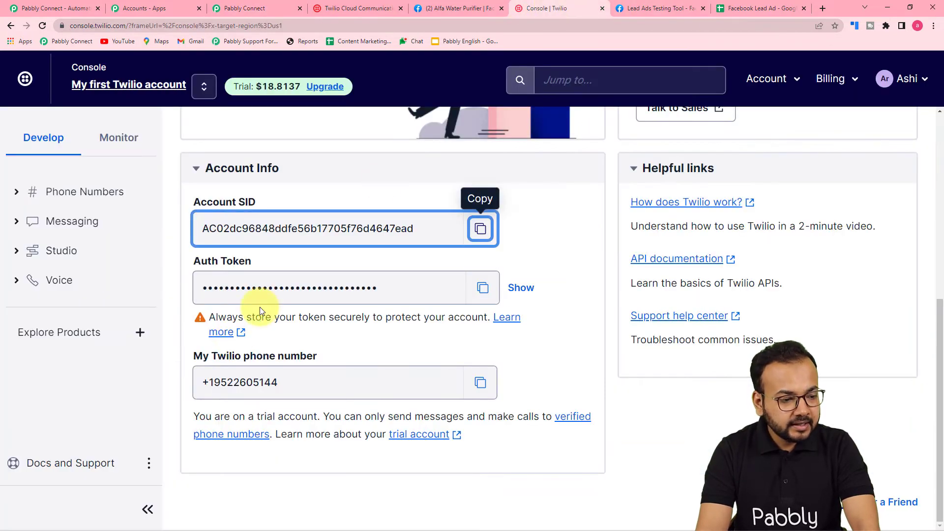
click(483, 289)
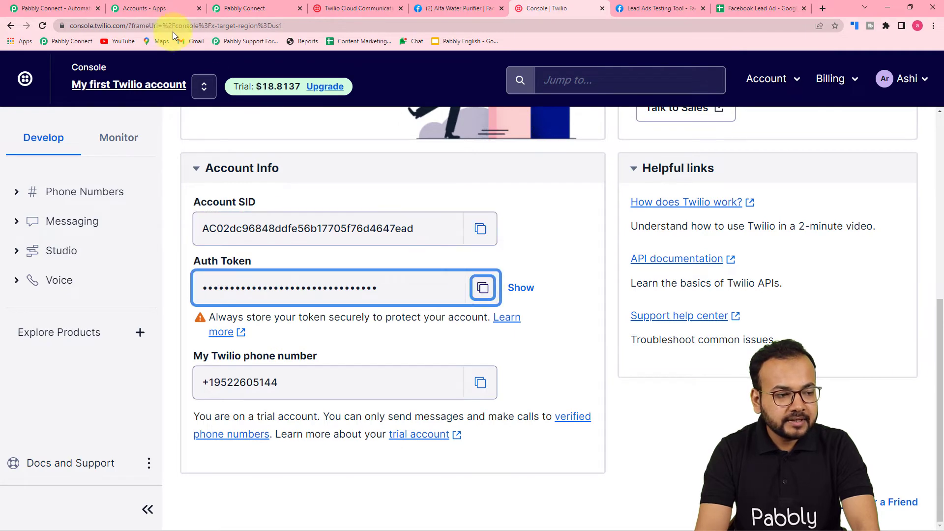
click(238, 8)
right_click(447, 283)
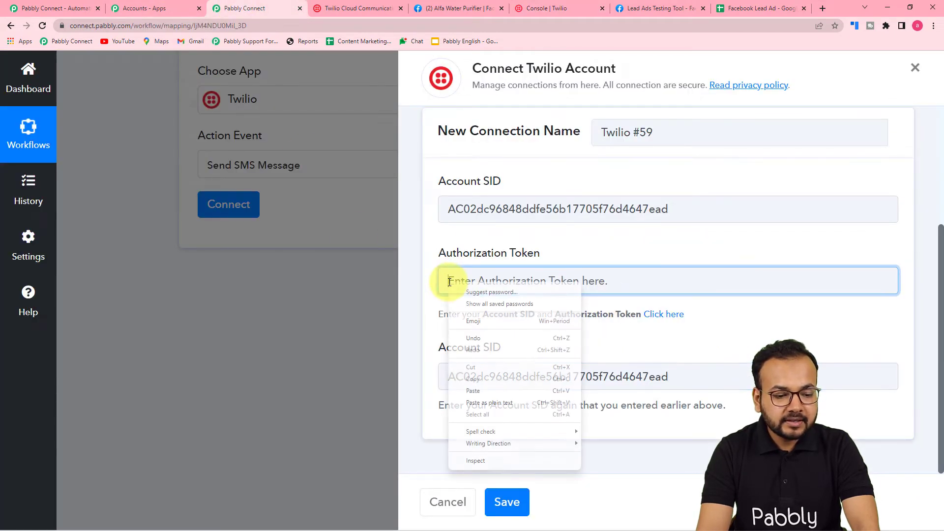
click(481, 404)
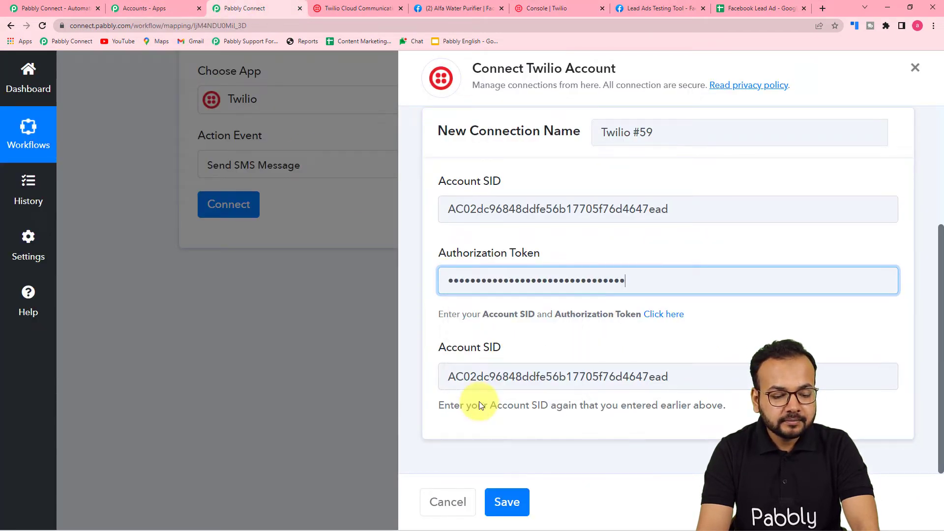
click(499, 507)
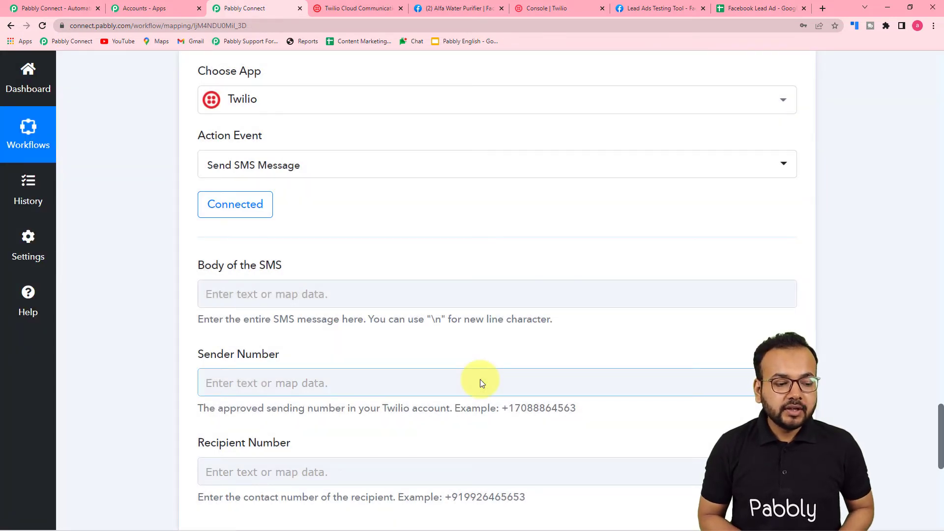
Copy the account's Twilio phone number from the Twilio console into the Sender Number field of the Pabbly Connect SMS action.
scroll(480, 379, down, 4)
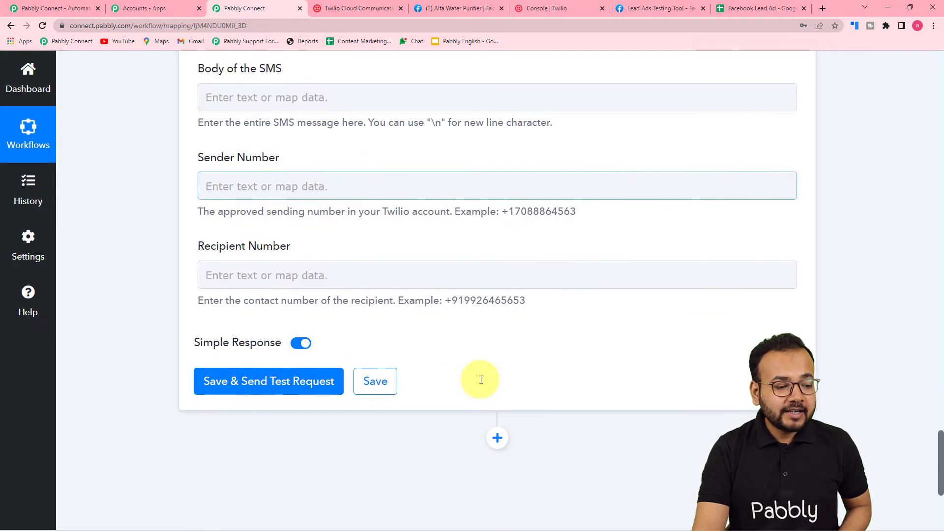
click(307, 97)
click(265, 195)
click(211, 246)
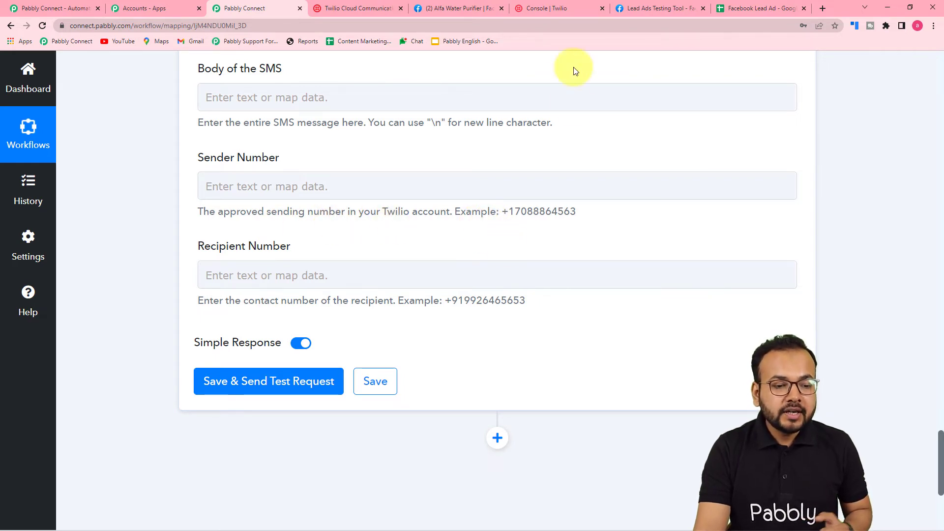
click(541, 8)
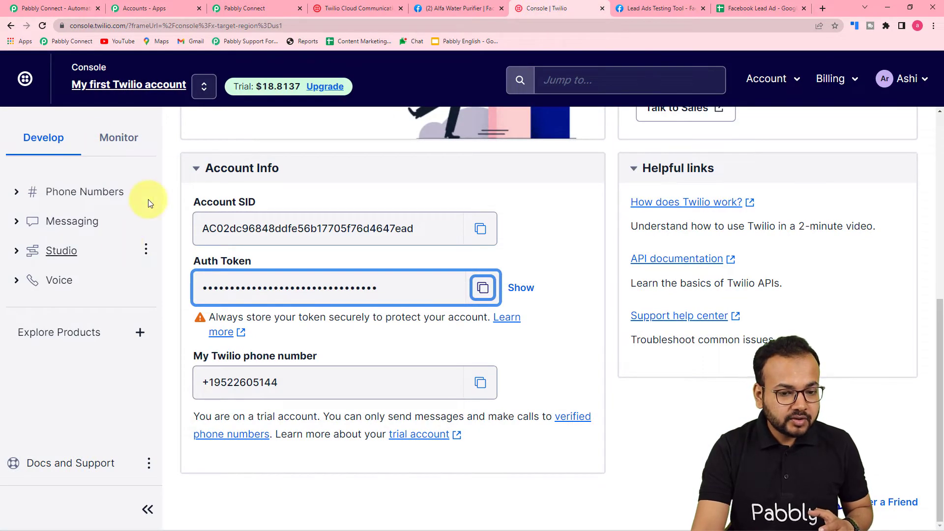
scroll(396, 202, up, 5)
scroll(396, 201, up, 2)
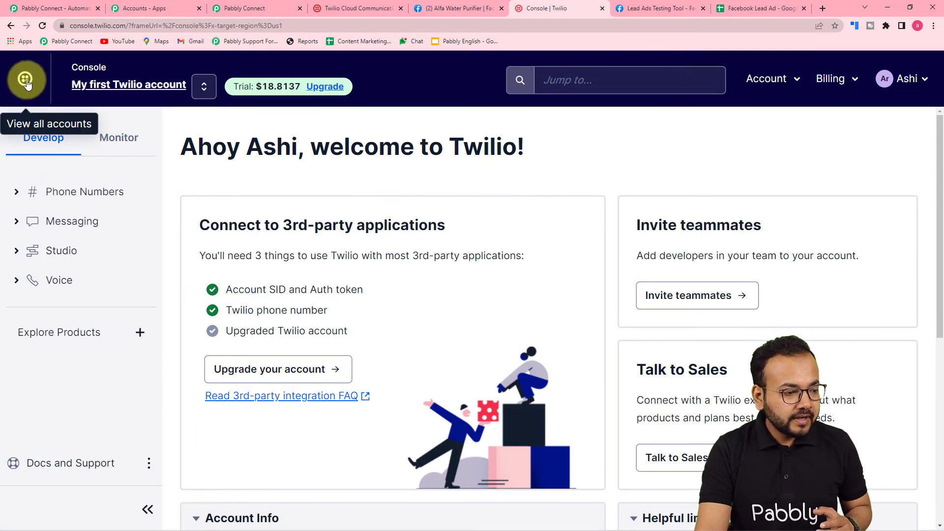
scroll(347, 167, down, 1)
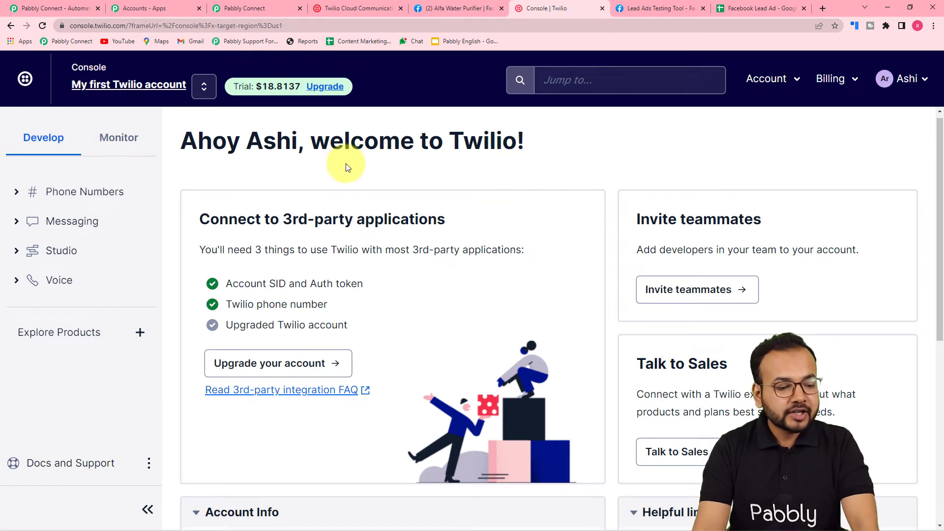
scroll(347, 167, down, 6)
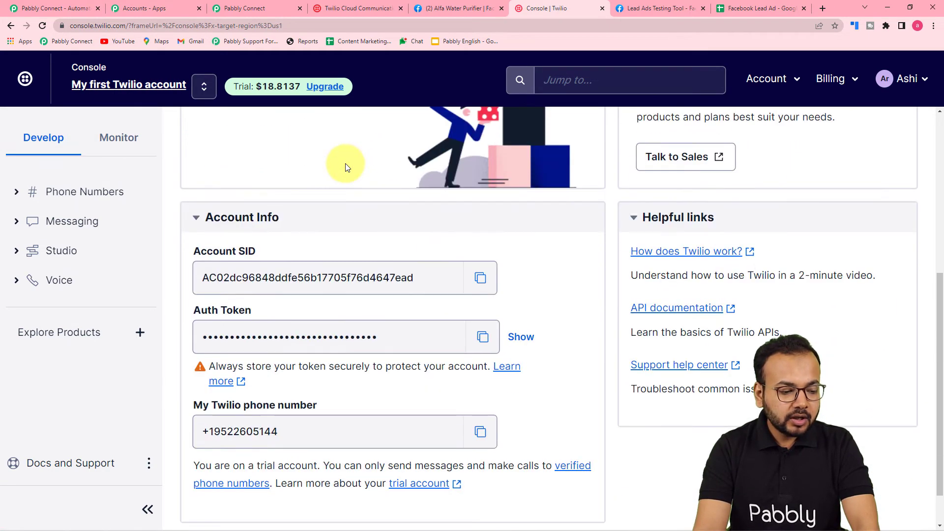
scroll(347, 167, down, 1)
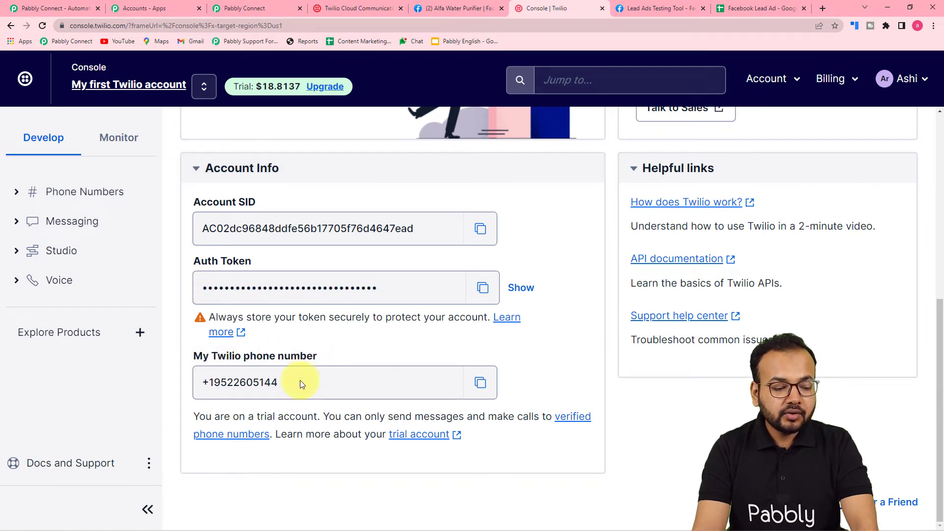
click(481, 386)
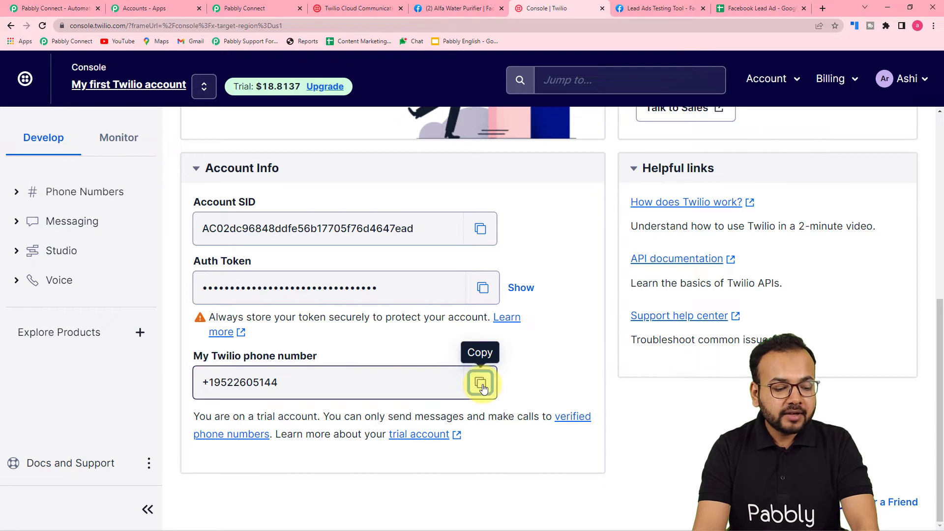
click(252, 15)
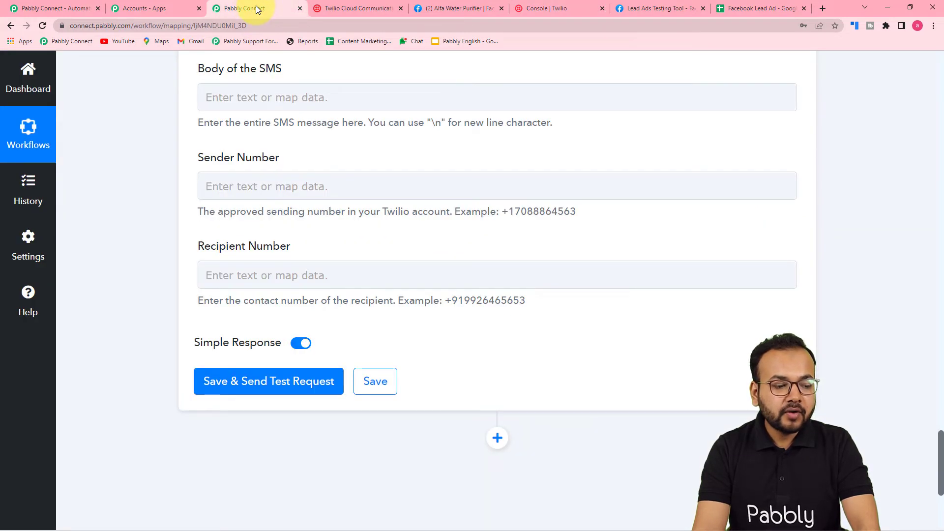
right_click(227, 184)
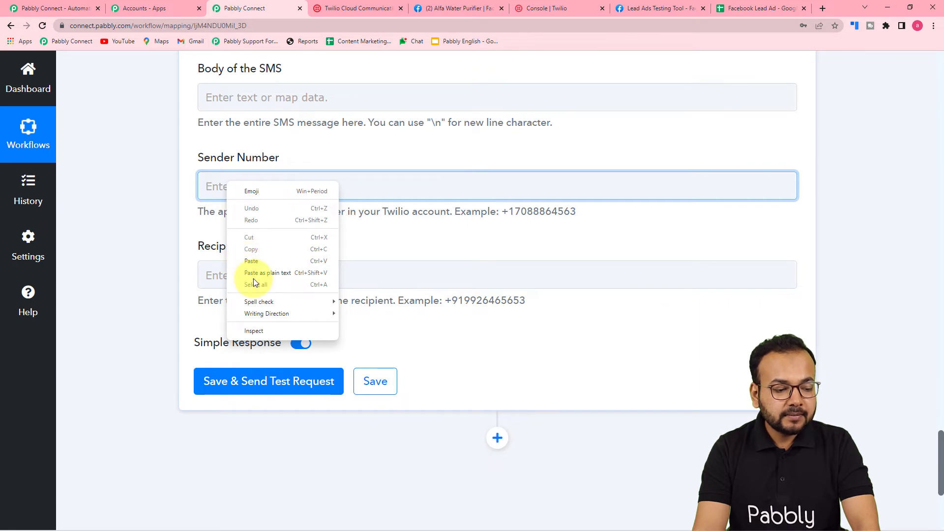
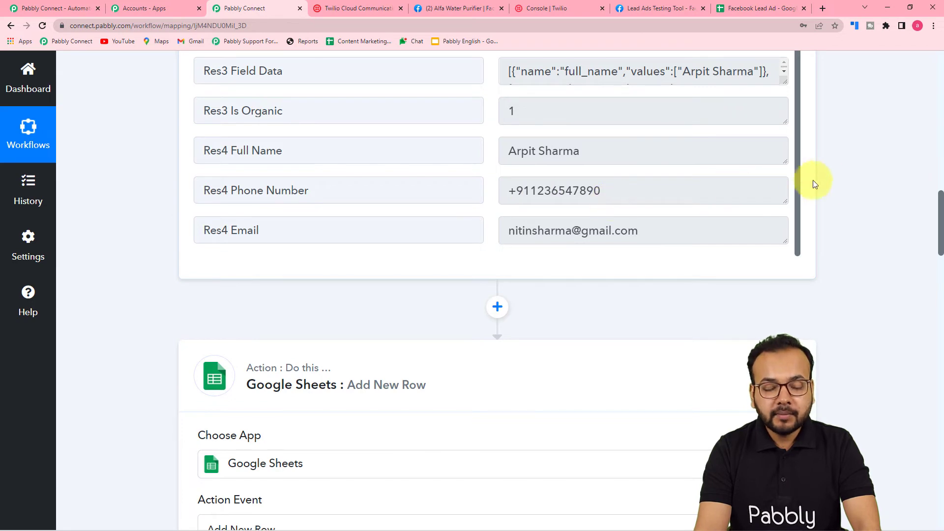
Map Res4 Phone Number from the Facebook Lead Ads trigger to the Recipient Number field.
drag(940, 207, 904, 436)
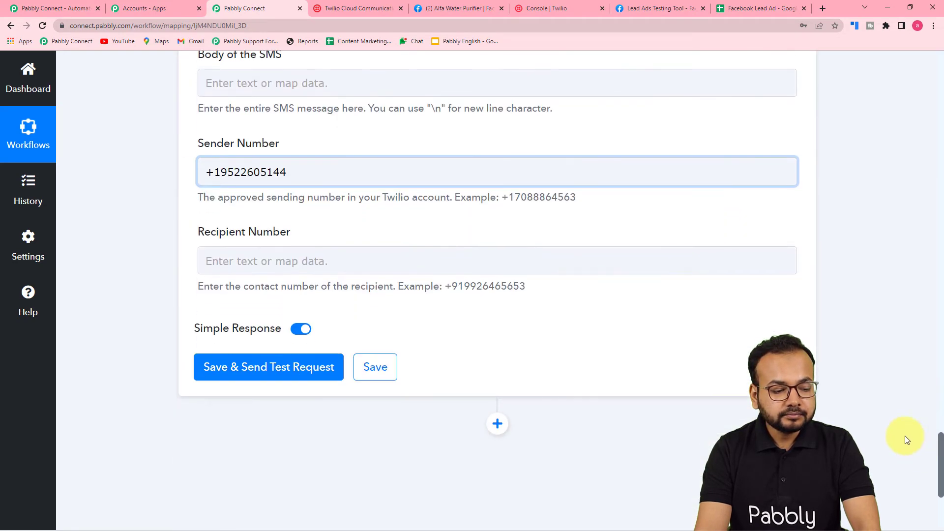
click(283, 253)
scroll(288, 256, down, 3)
click(288, 231)
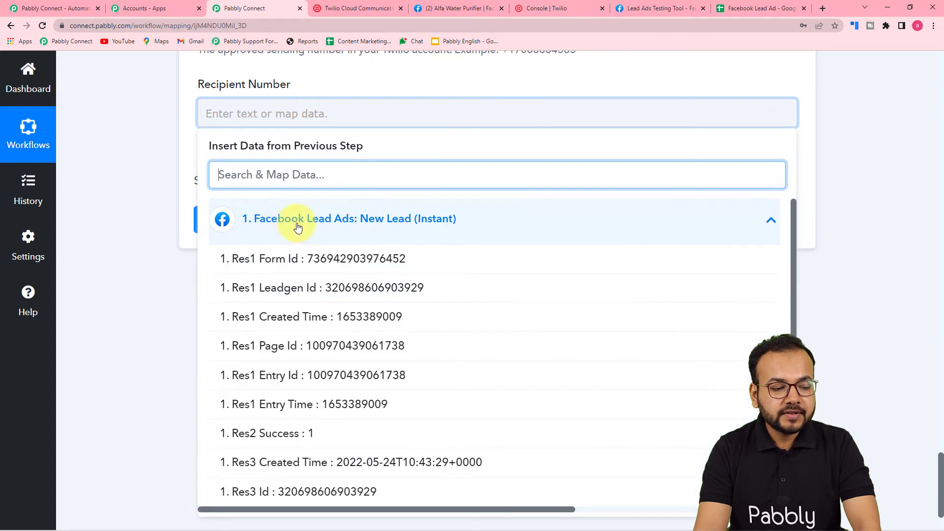
scroll(327, 385, down, 3)
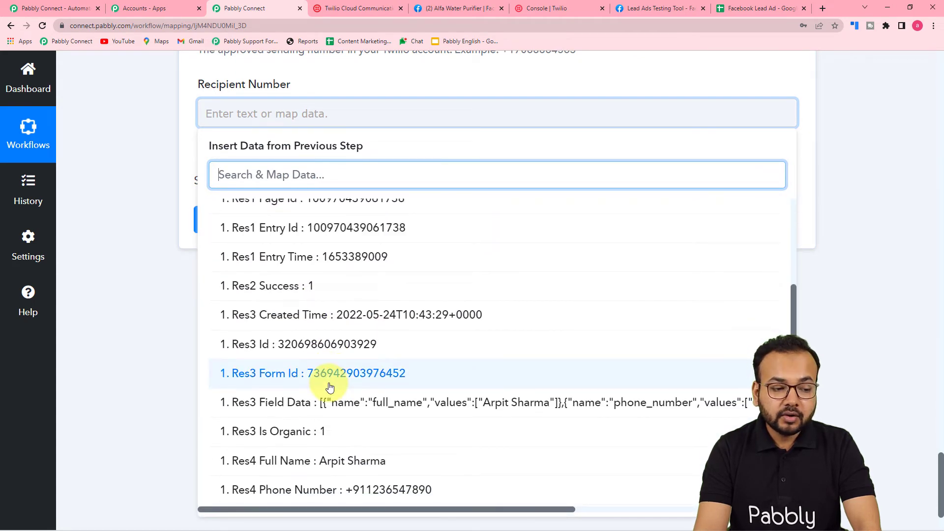
scroll(330, 389, up, 3)
scroll(330, 389, down, 2)
scroll(329, 388, down, 3)
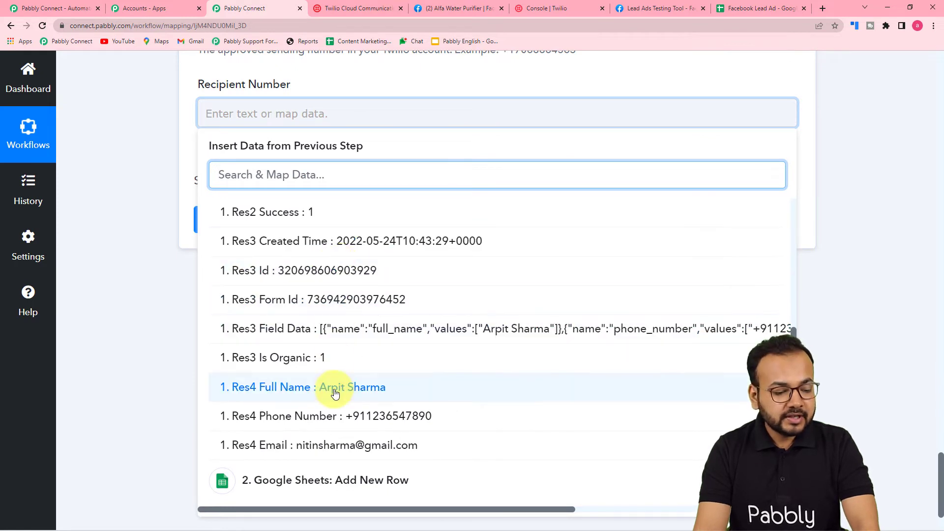
click(334, 417)
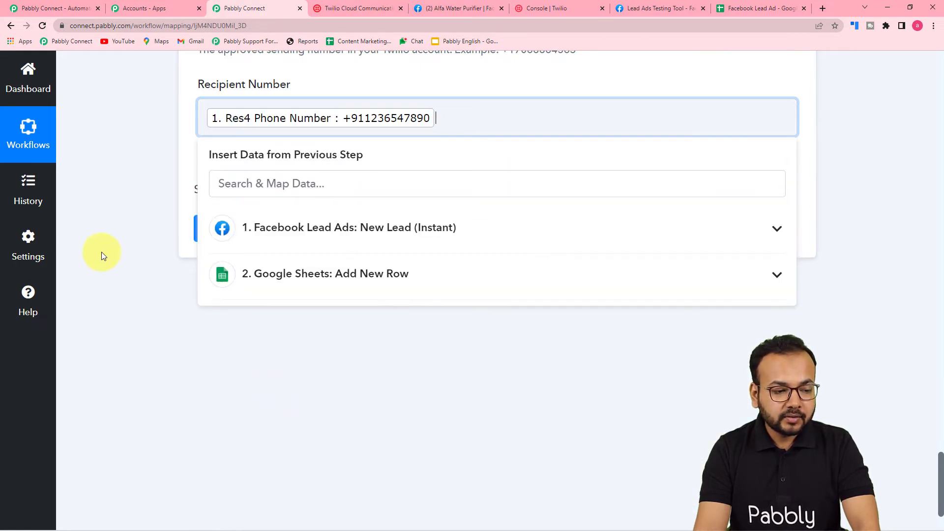
click(102, 252)
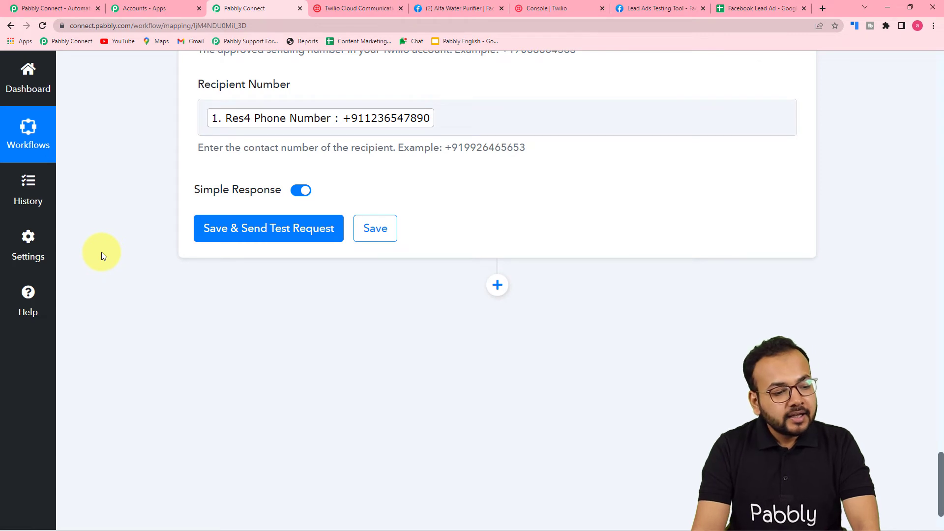
Write an SMS body opening with "Hey ," that thanks the lead, announces offers by SMS and Emails, explains unsubscribing by reply, and is signed "Alfa Water Purifiers.".
scroll(102, 252, up, 2)
scroll(101, 251, up, 1)
scroll(101, 252, up, 3)
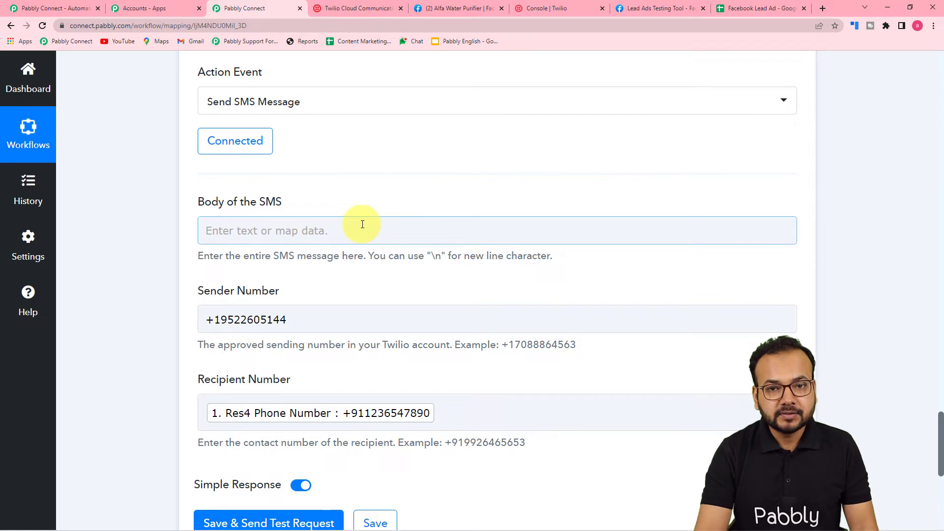
click(362, 224)
text(Hey , Thank you for showing interest in our product. From now on you will receive latest offers and deals on our product on SMS and Emails. You can Unsubscribe anytime by replying to this number.  Thanks and Regards, Alfa Water Purifiers.)
scroll(149, 167, down, 2)
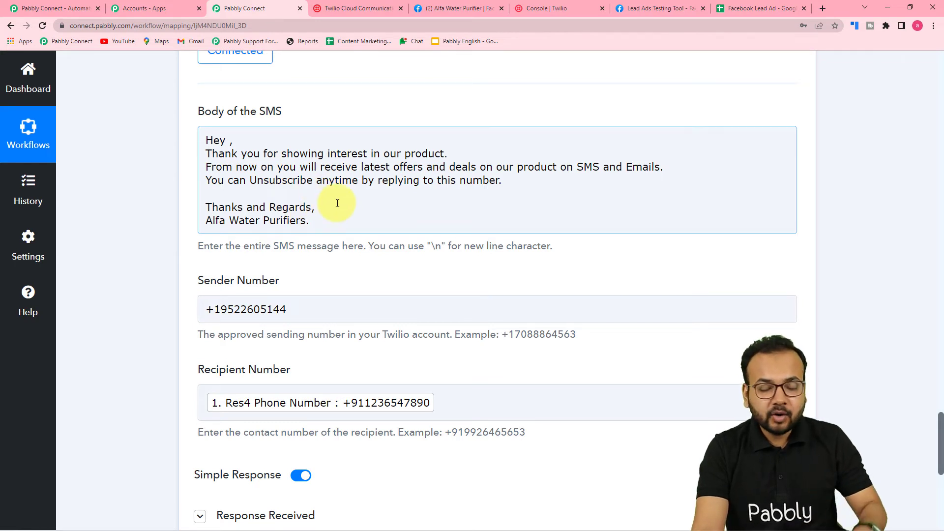
Insert Res4 Full Name from the Facebook Lead Ads trigger after "Hey" in the SMS body.
click(227, 140)
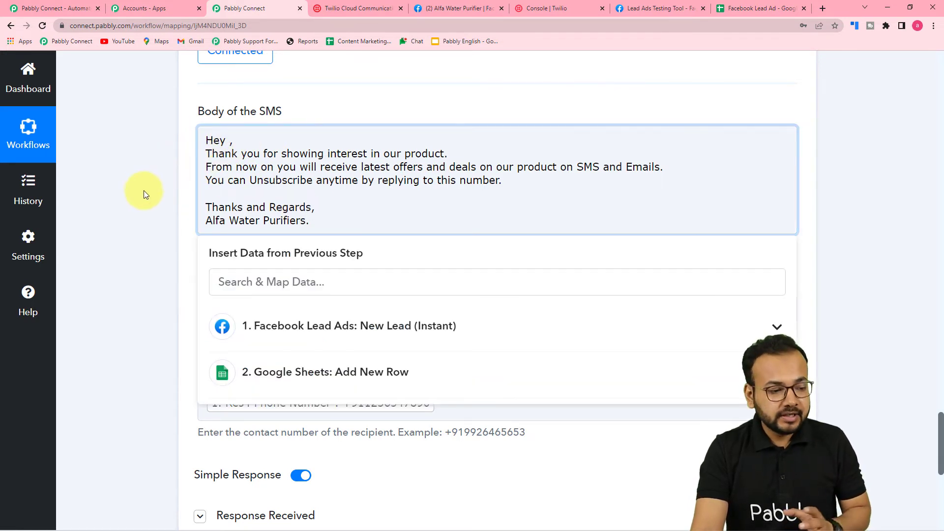
click(246, 326)
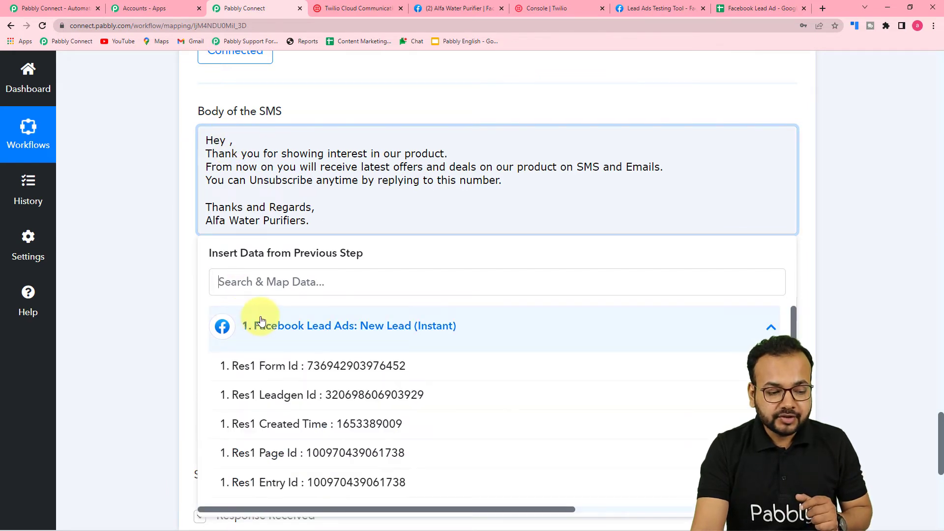
scroll(290, 401, down, 4)
scroll(293, 402, down, 3)
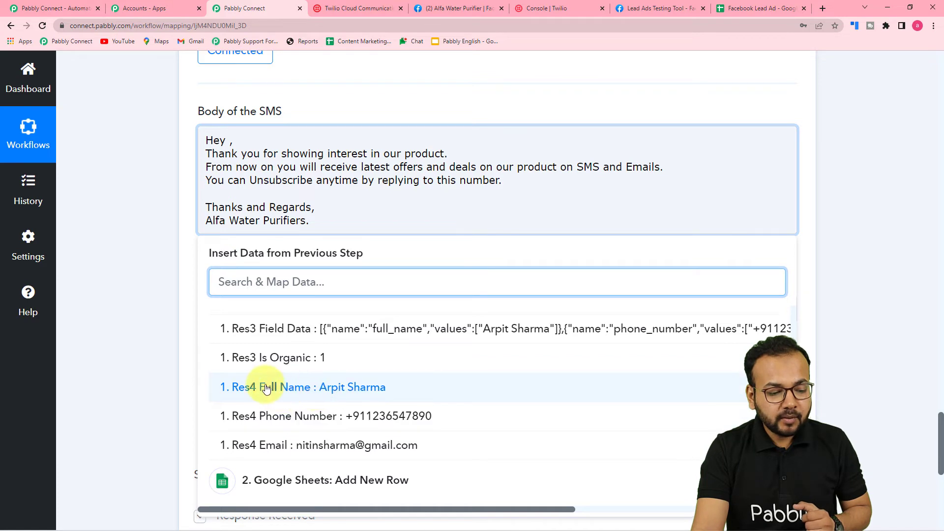
click(335, 390)
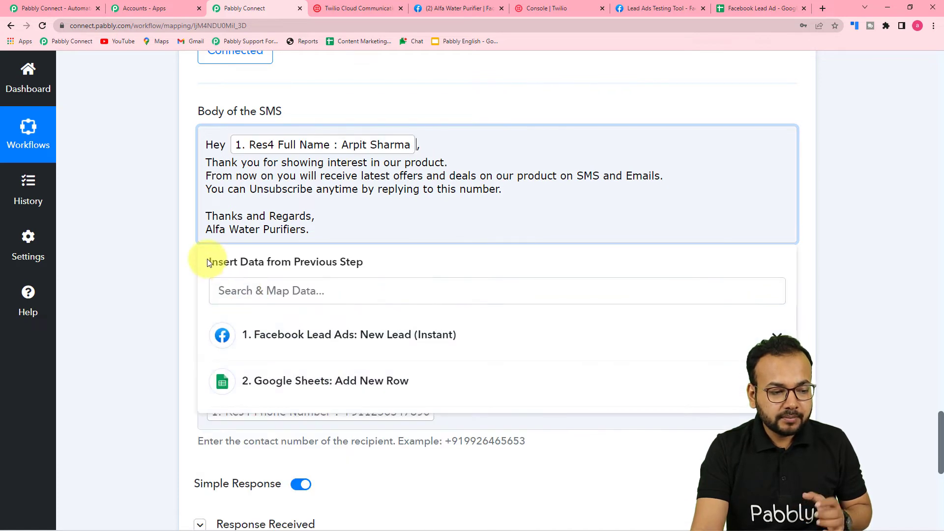
click(180, 253)
Save the Twilio SMS action without sending a test request.
scroll(181, 253, down, 2)
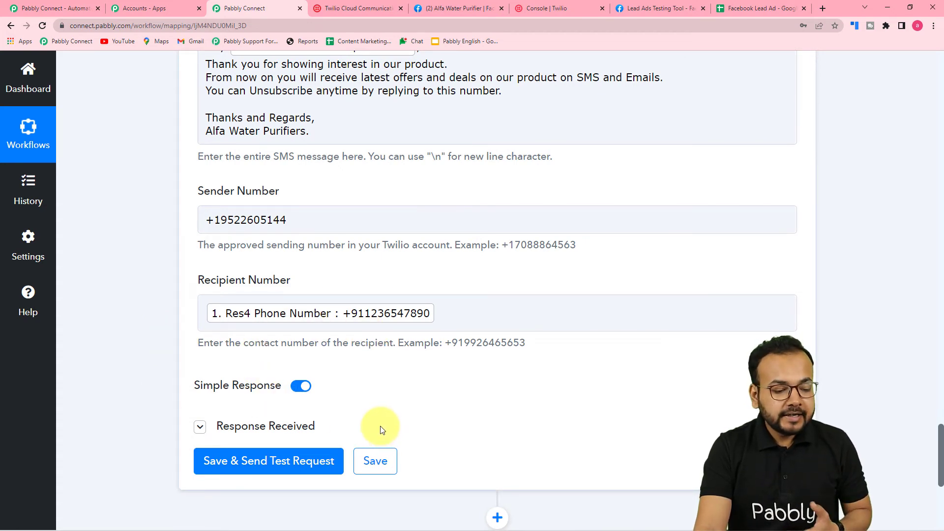
click(377, 461)
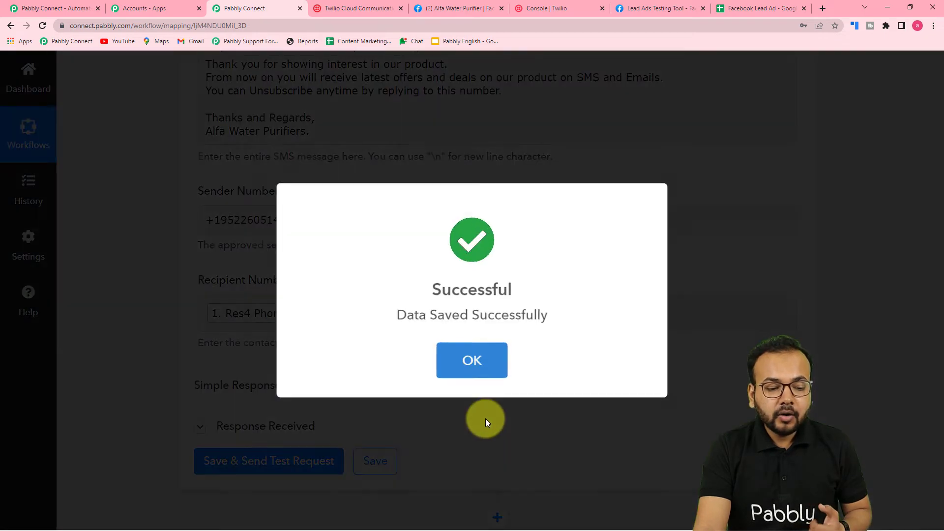
click(482, 362)
Add a Gmail action after the Twilio step with Send Email as its action event.
scroll(481, 397, down, 3)
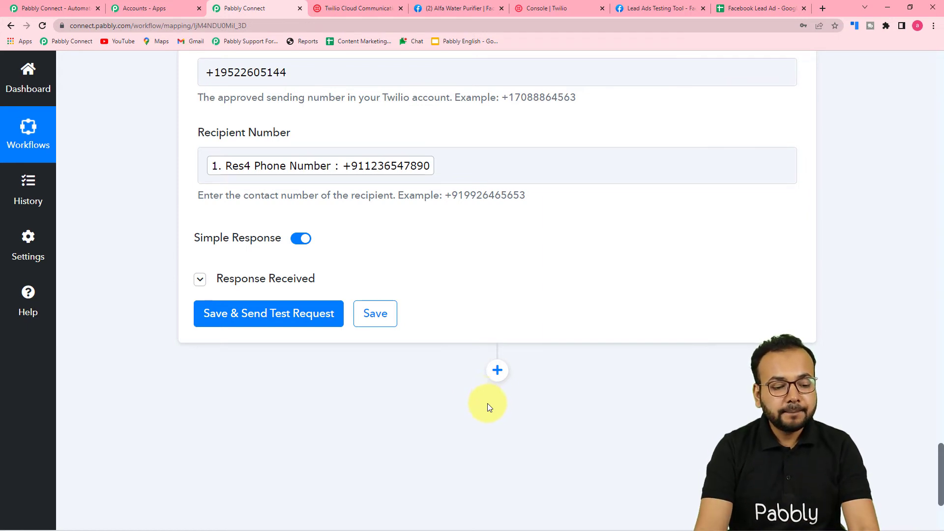
click(497, 370)
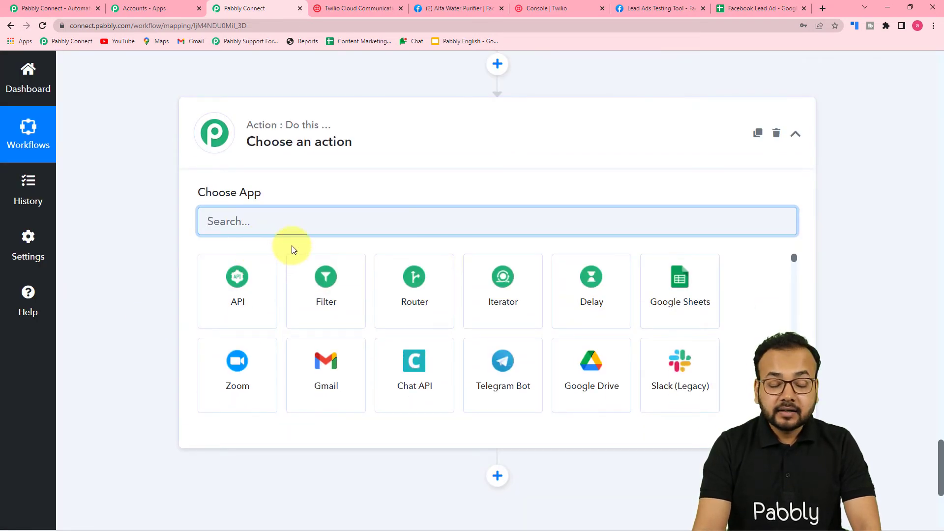
click(328, 362)
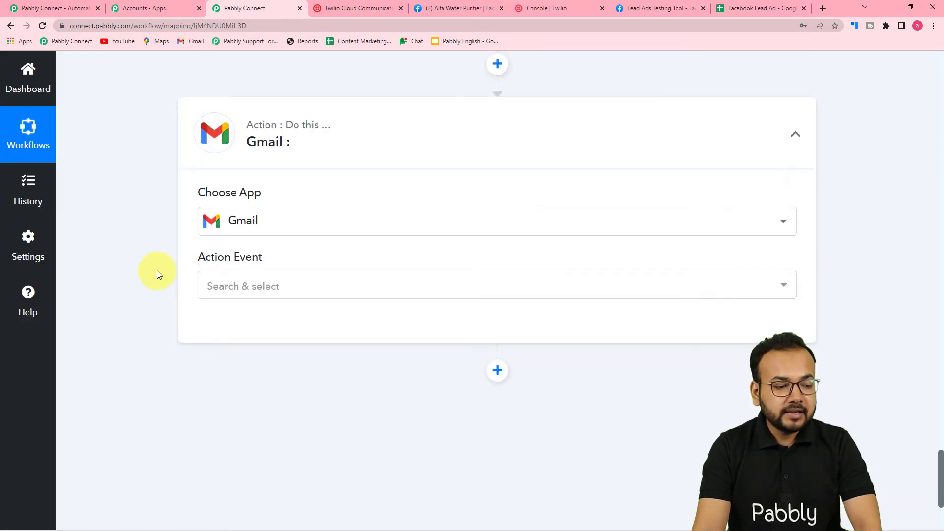
scroll(157, 274, down, 3)
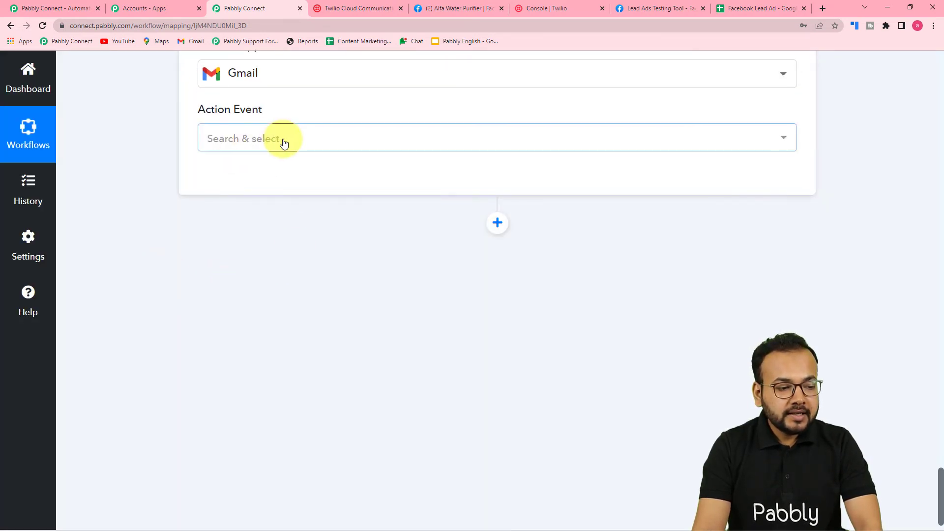
click(263, 142)
click(253, 206)
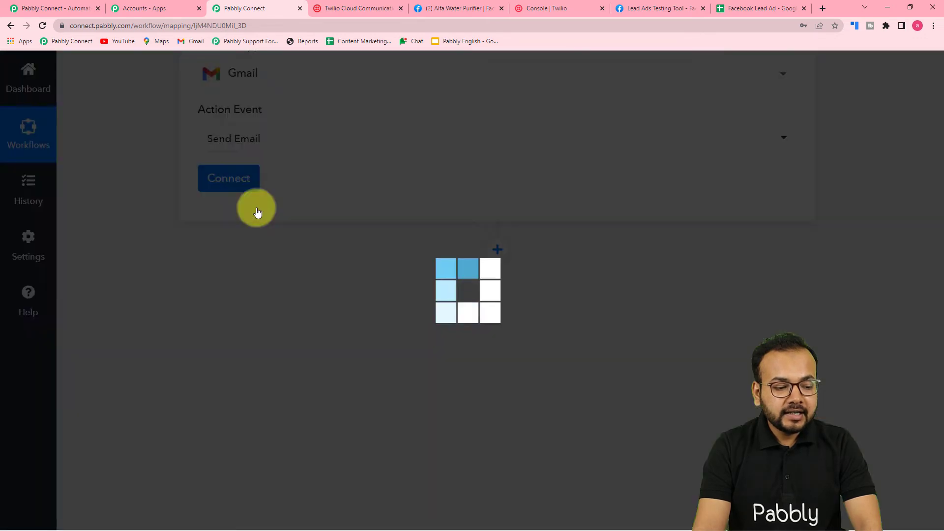
Connect Gmail through a new connection, choosing the second listed Google account and granting Pabbly Connect access.
click(231, 184)
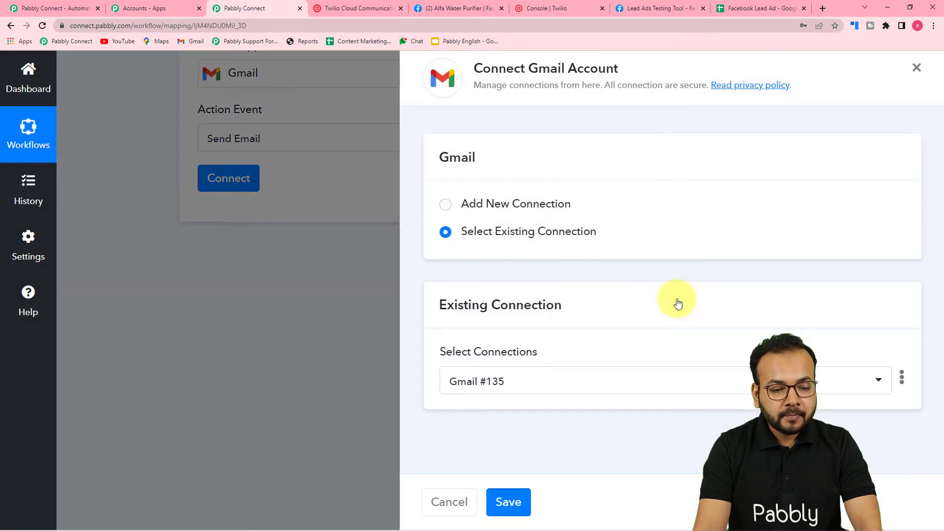
click(444, 204)
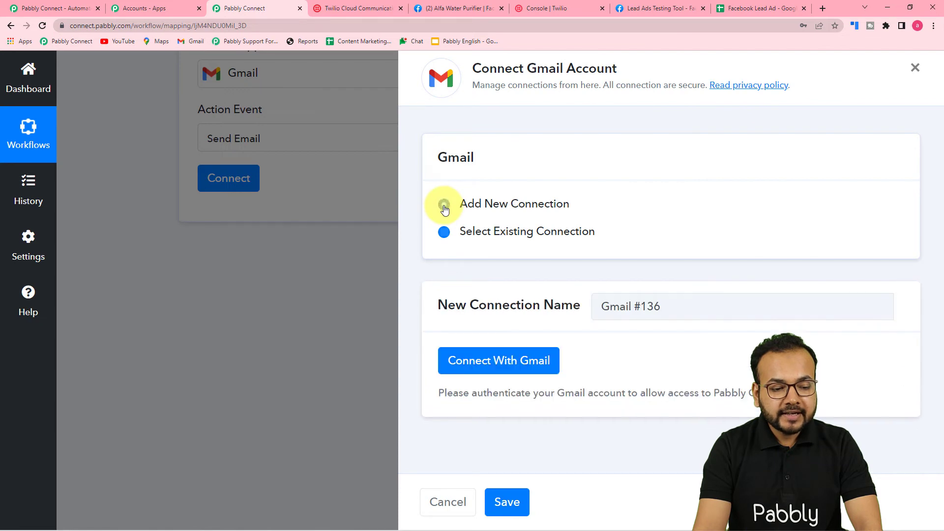
click(485, 361)
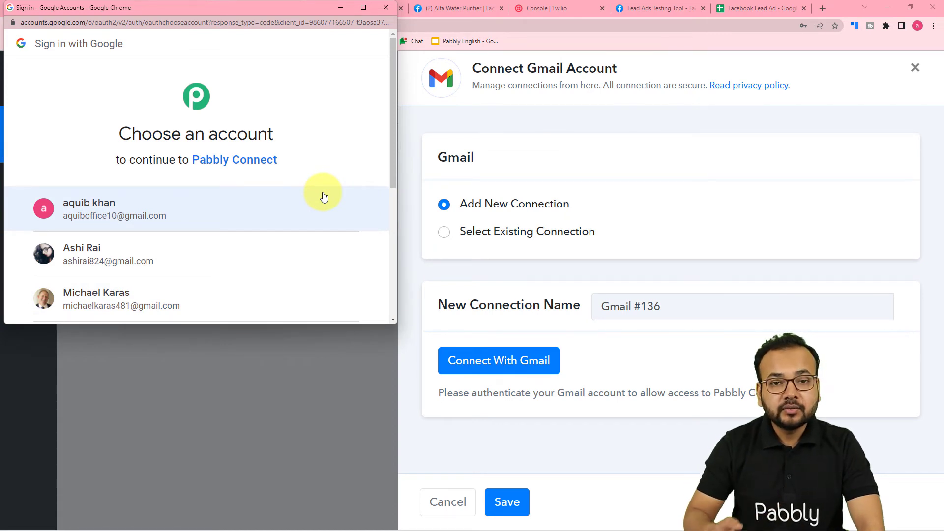
click(211, 245)
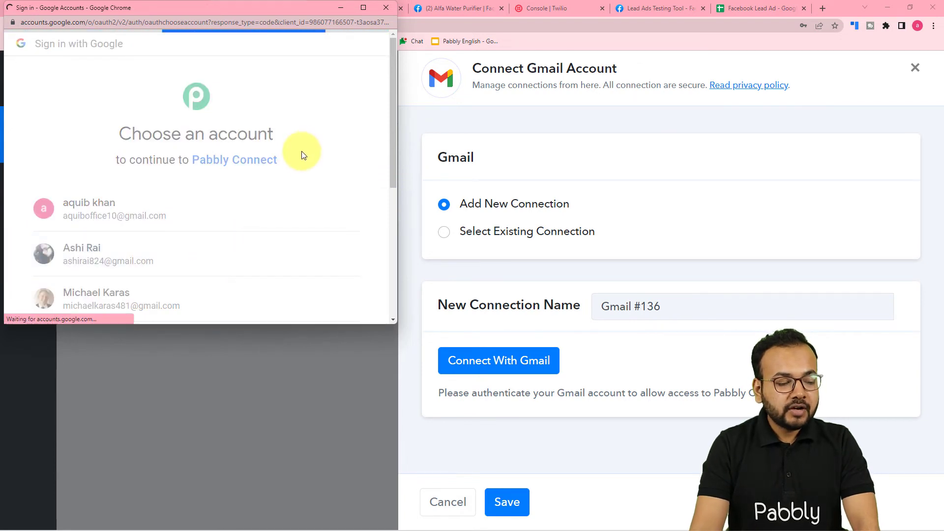
scroll(303, 153, down, 1)
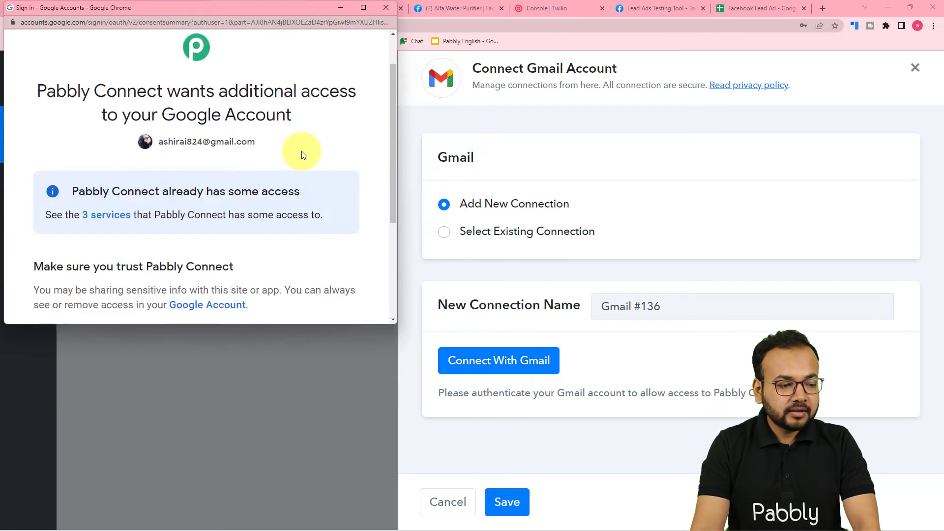
scroll(300, 157, down, 3)
scroll(295, 168, up, 1)
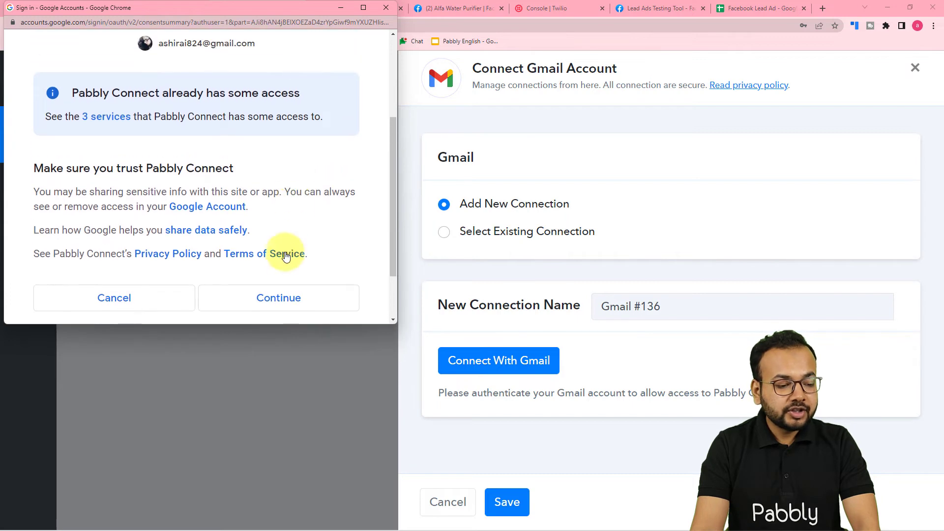
click(280, 296)
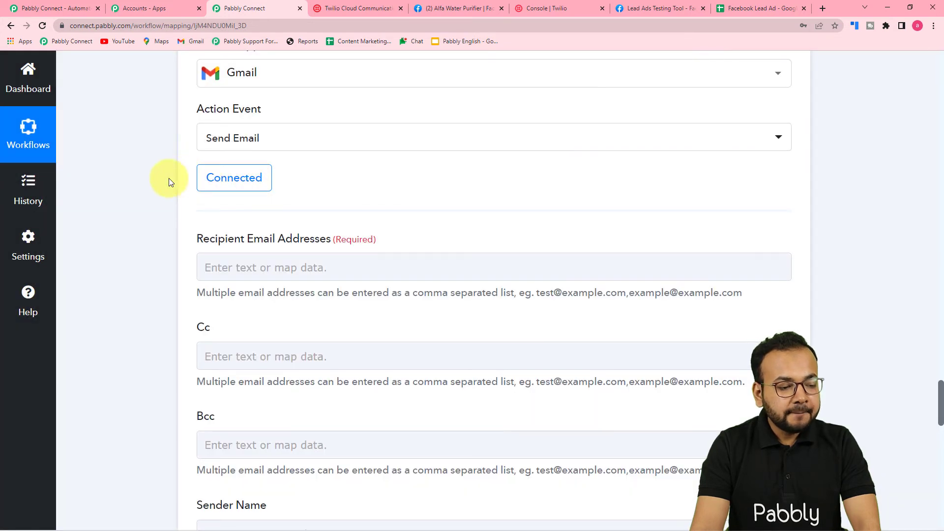
Map Res4 Email from the Facebook Lead Ads trigger to the Recipient Email Addresses field.
scroll(127, 199, down, 2)
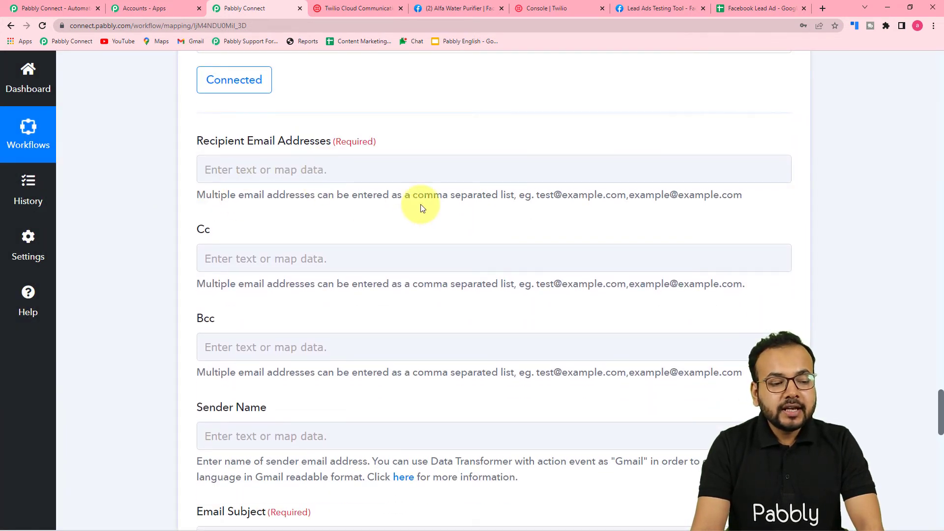
scroll(421, 205, down, 2)
scroll(421, 204, up, 2)
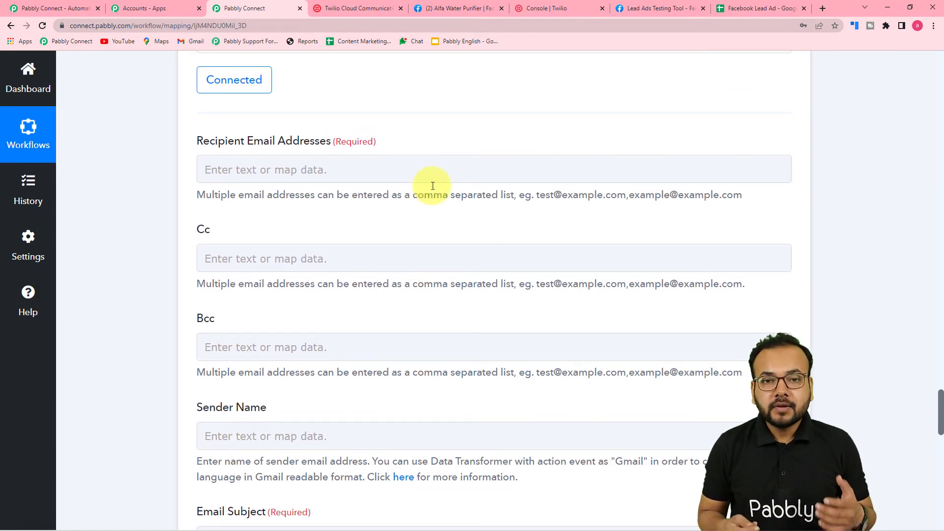
click(419, 171)
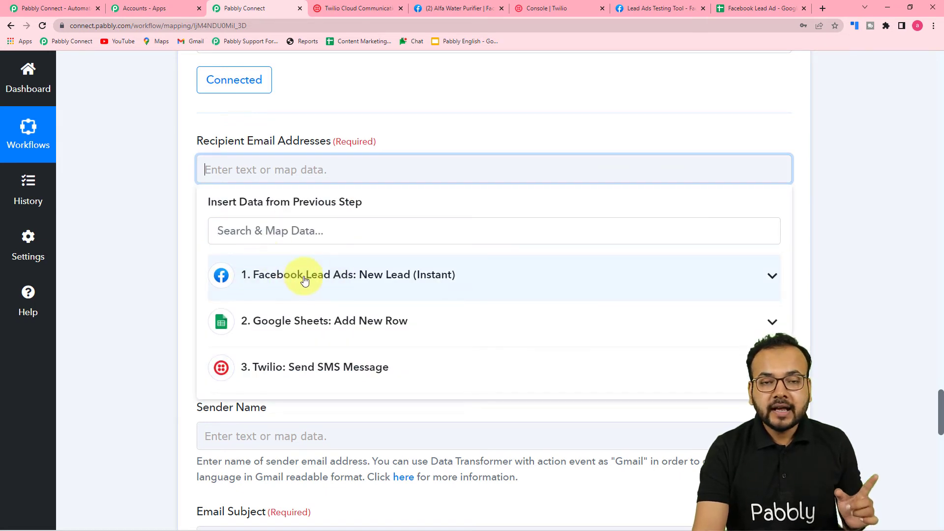
click(331, 280)
scroll(331, 379, down, 6)
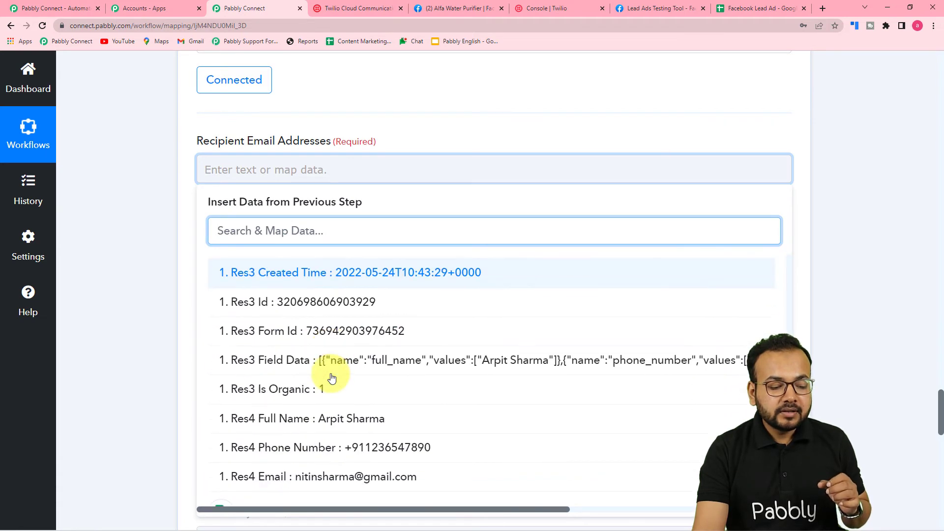
scroll(331, 379, down, 2)
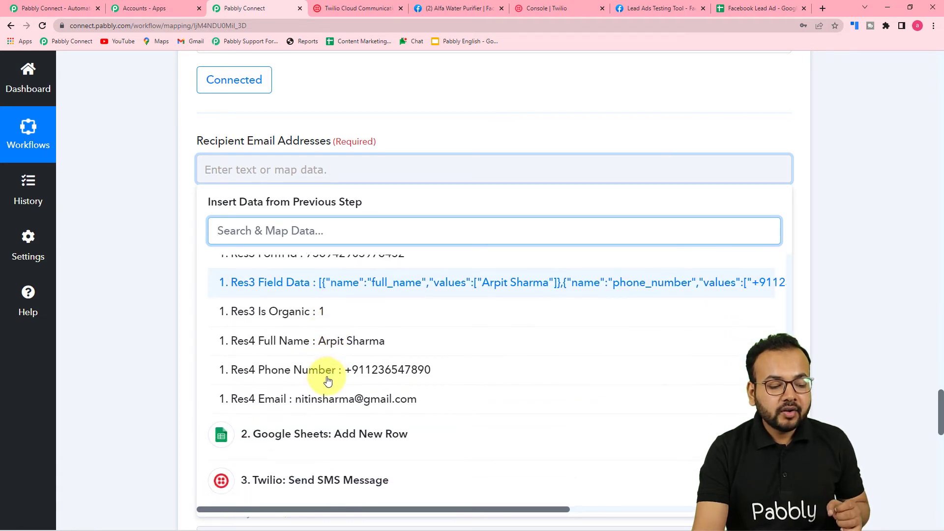
click(303, 399)
click(117, 298)
Set the email's Sender Name to "Team Alfa Water Purifiers", leaving Cc and Bcc empty.
scroll(117, 298, down, 2)
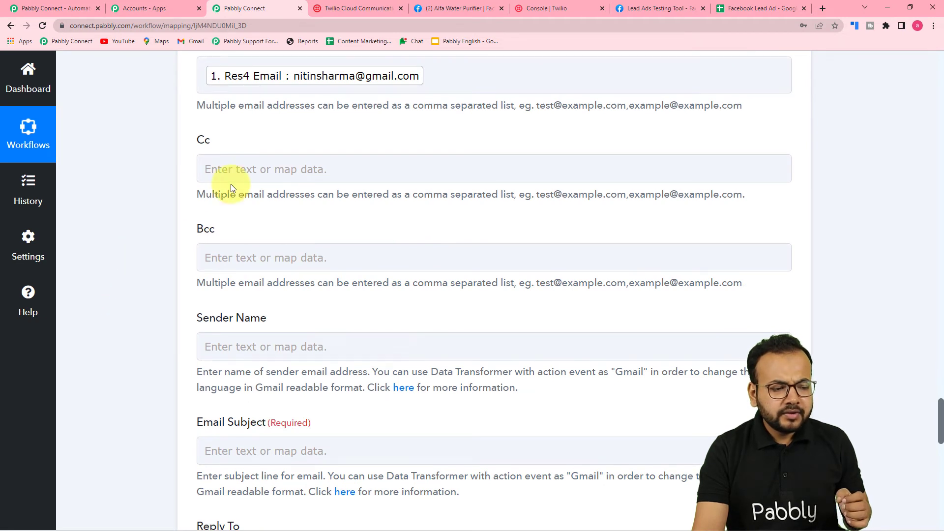
scroll(288, 191, down, 2)
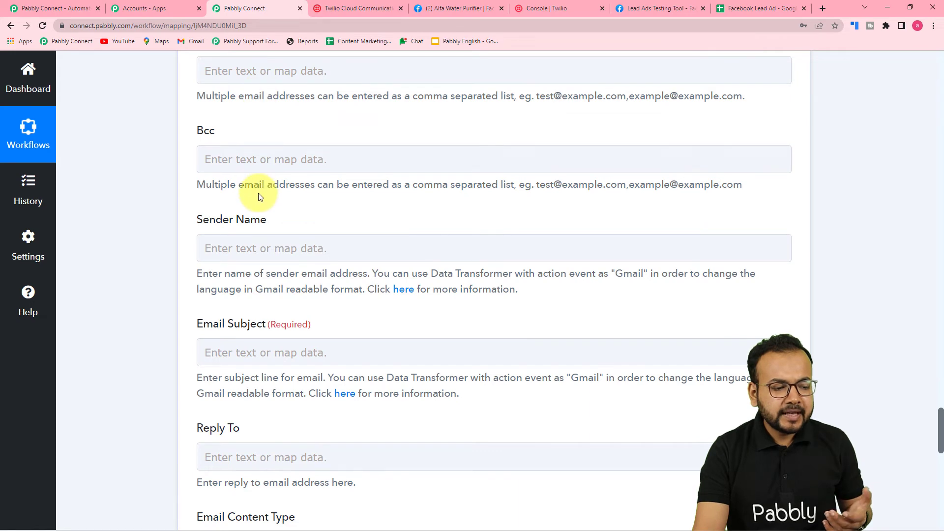
scroll(285, 162, down, 3)
click(317, 103)
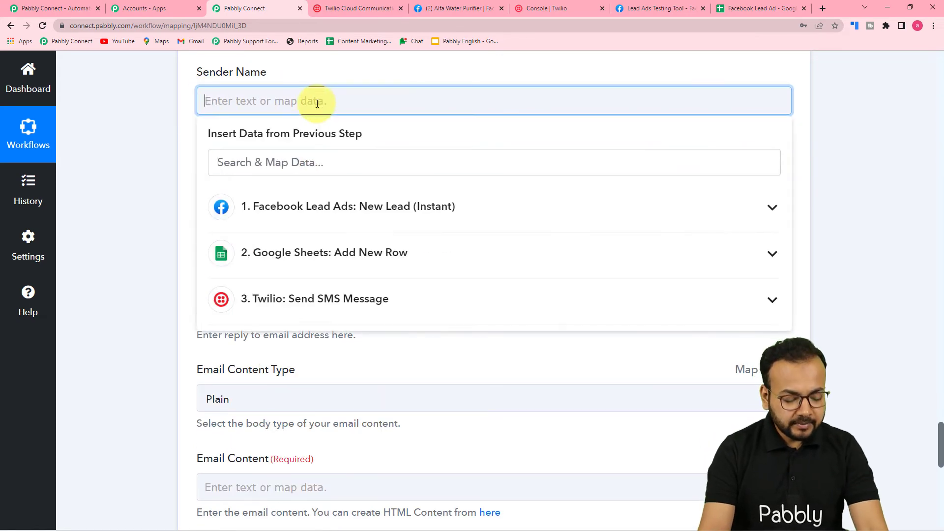
text(Tem)
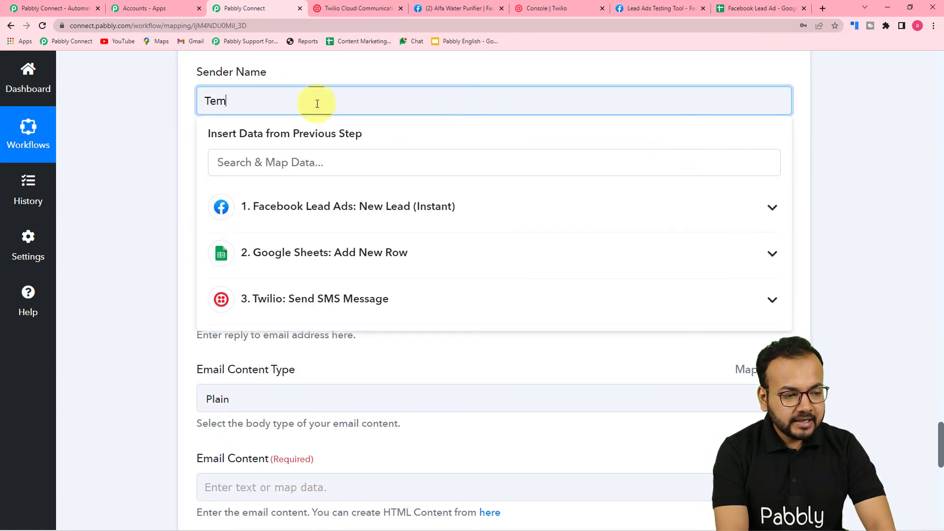
key(BackSpace)
text(am)
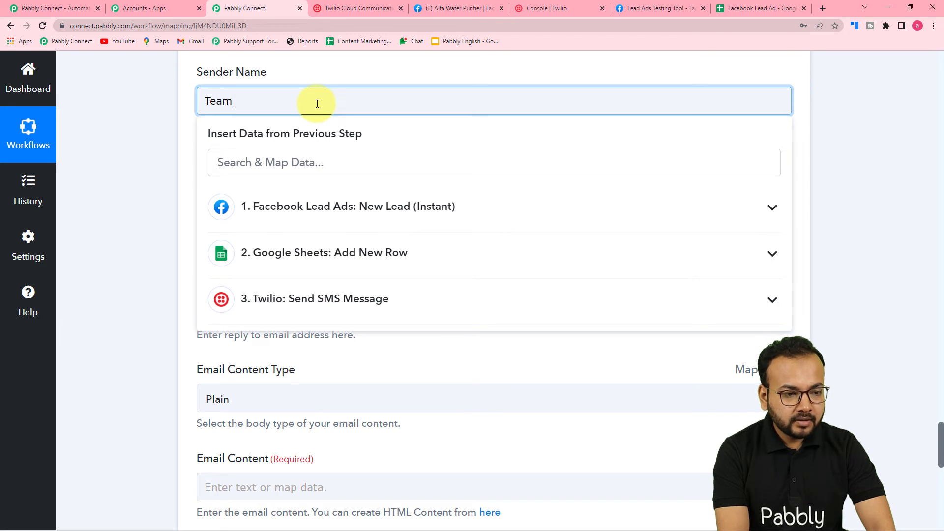
text( Alfa )
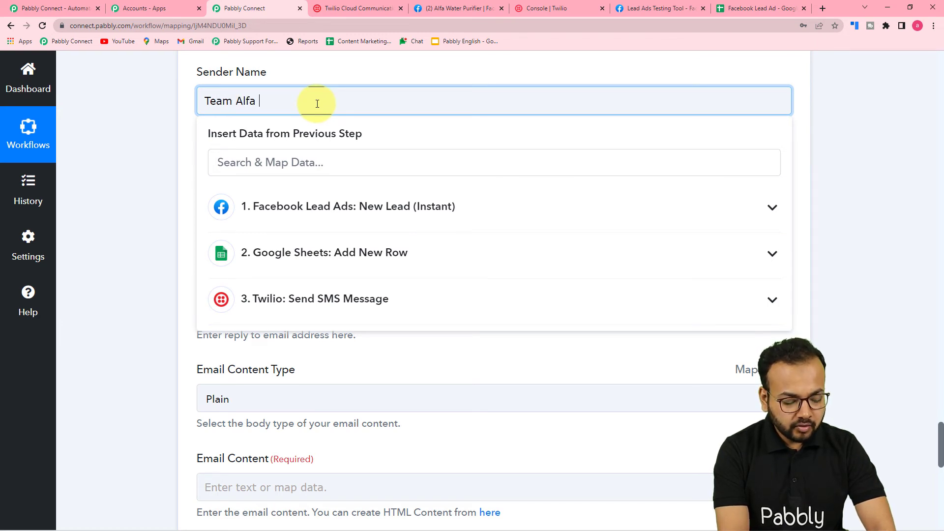
text(Water)
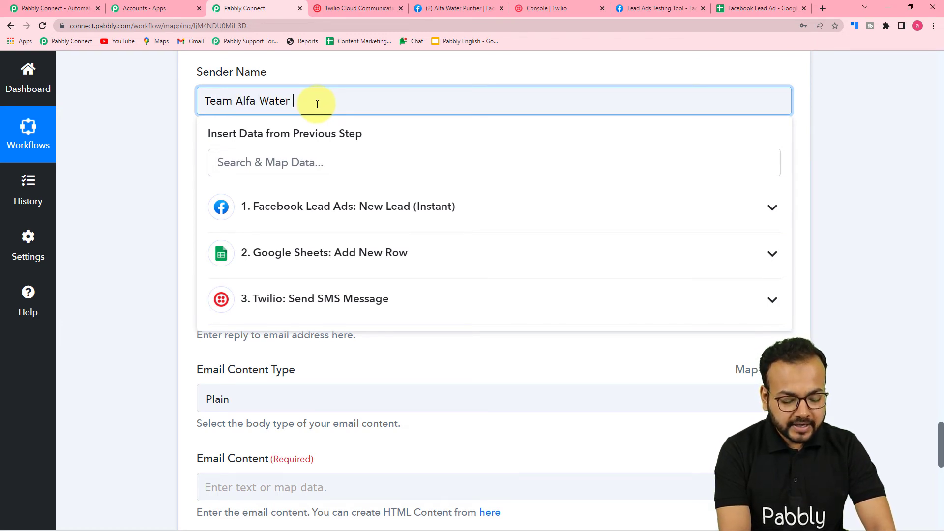
text( Purifi)
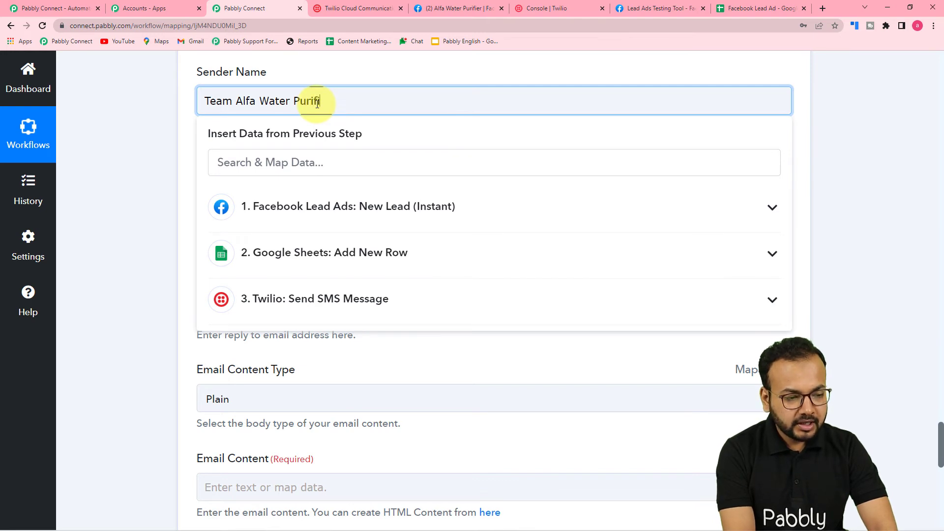
text(ers)
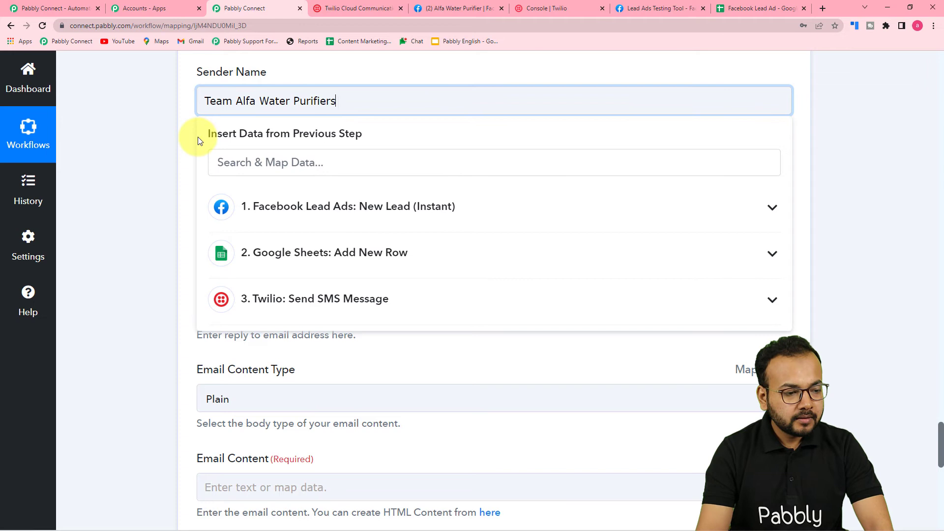
click(198, 137)
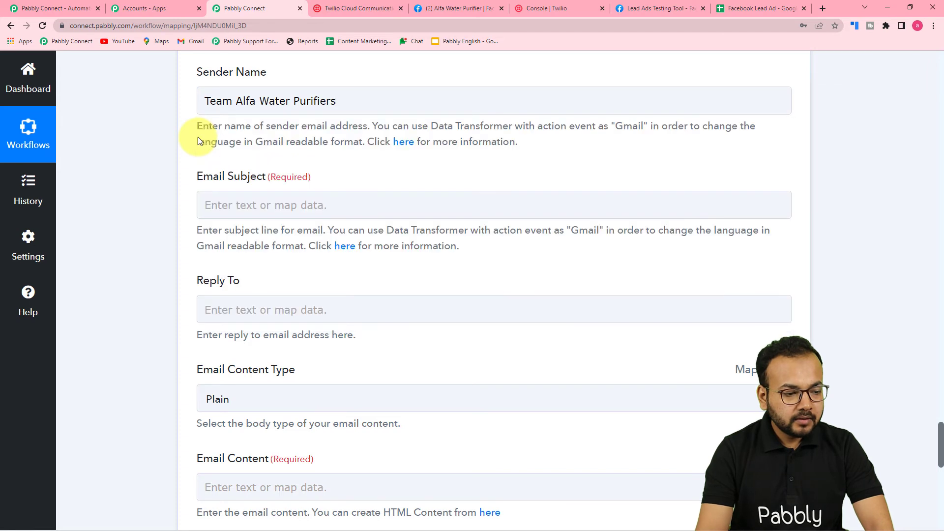
Set the Email Subject to "Thank you for showing interest in our product.".
scroll(197, 147, down, 2)
click(264, 106)
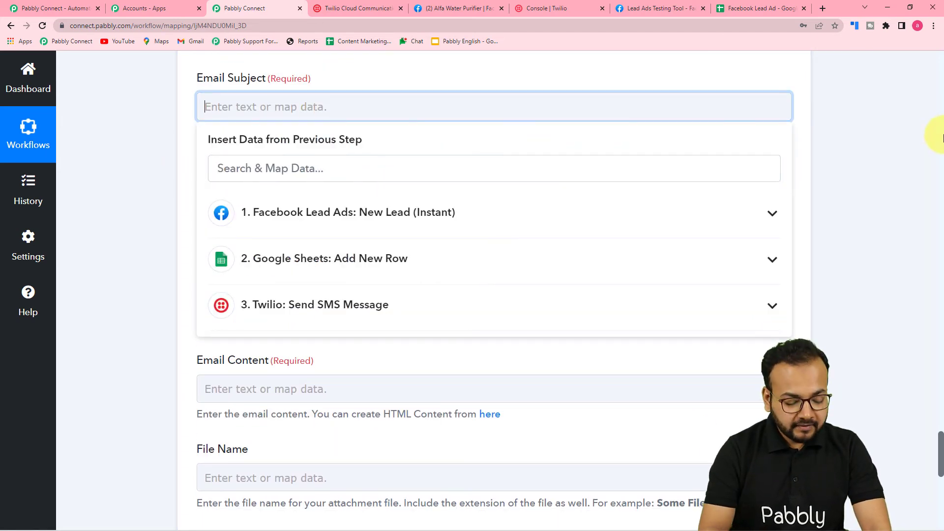
text(Thank)
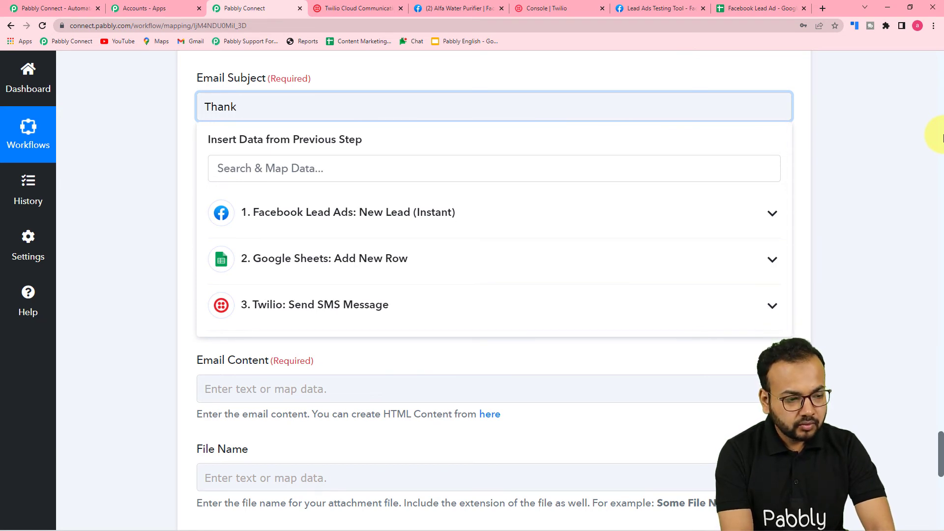
text( you )
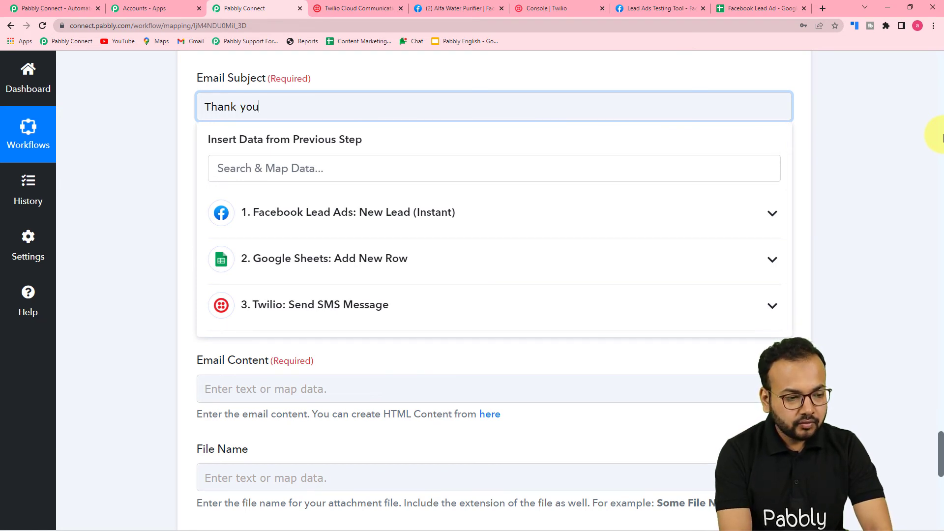
text(for)
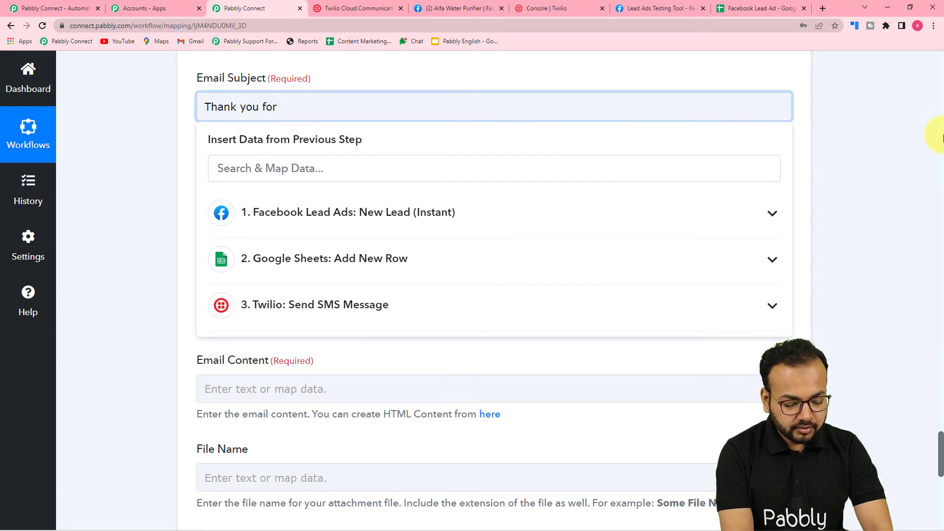
text( showin)
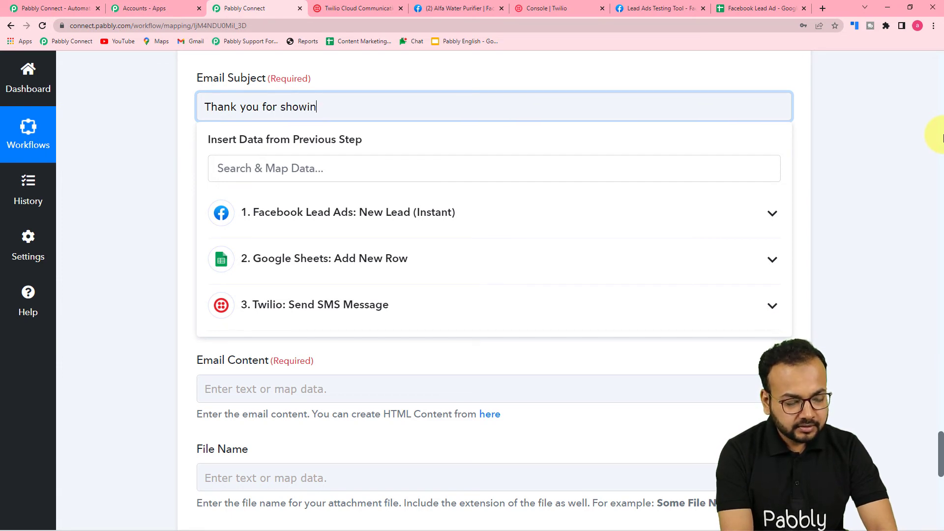
text(g inter)
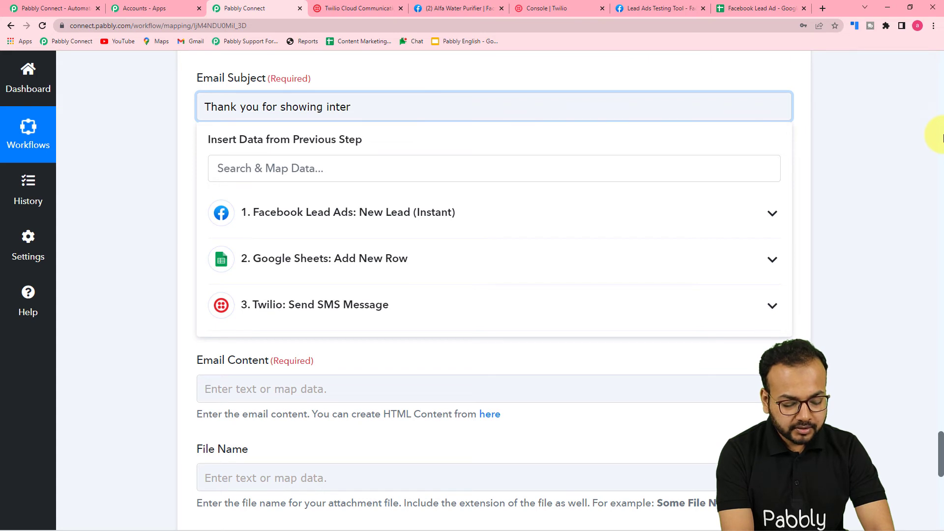
text(est in )
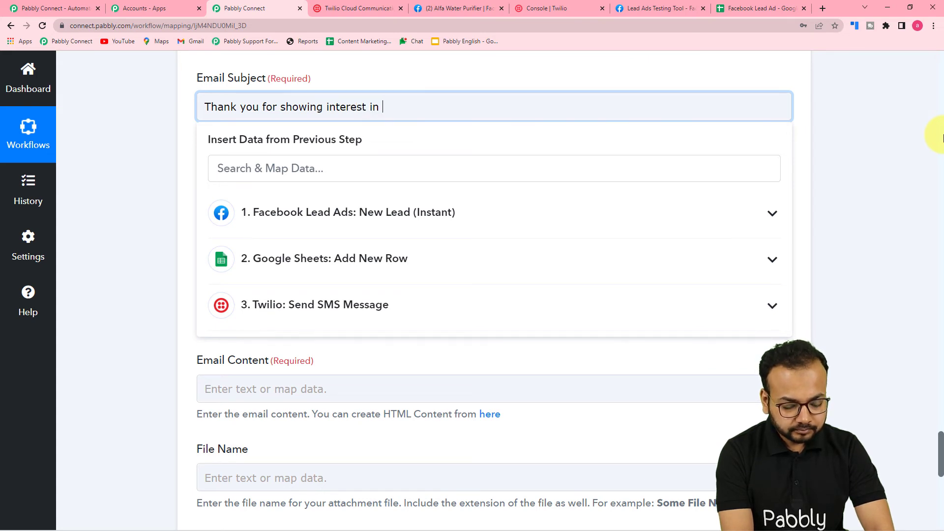
text(our)
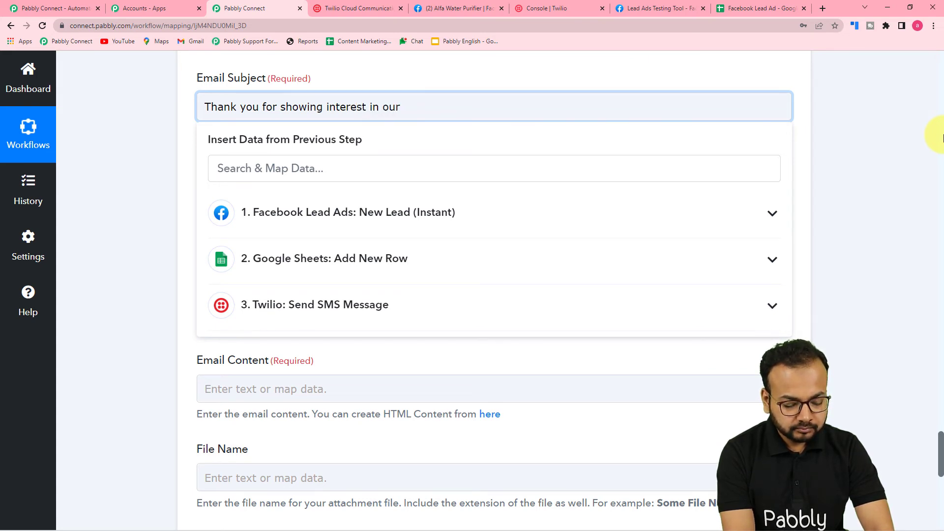
text( product.)
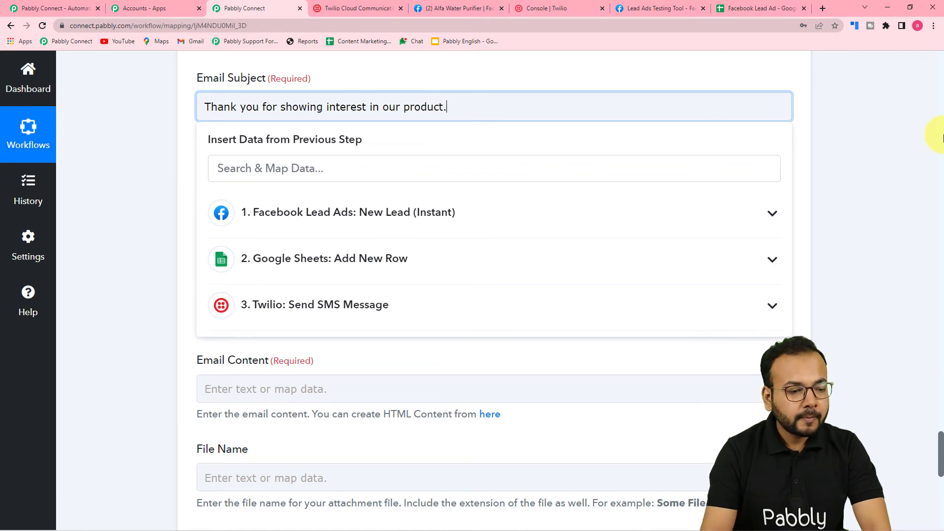
click(170, 174)
scroll(171, 174, down, 4)
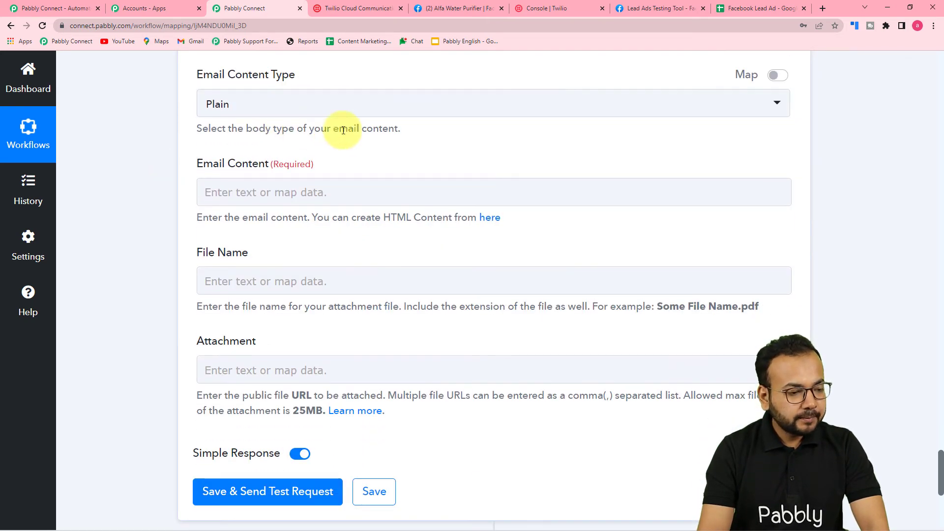
click(300, 112)
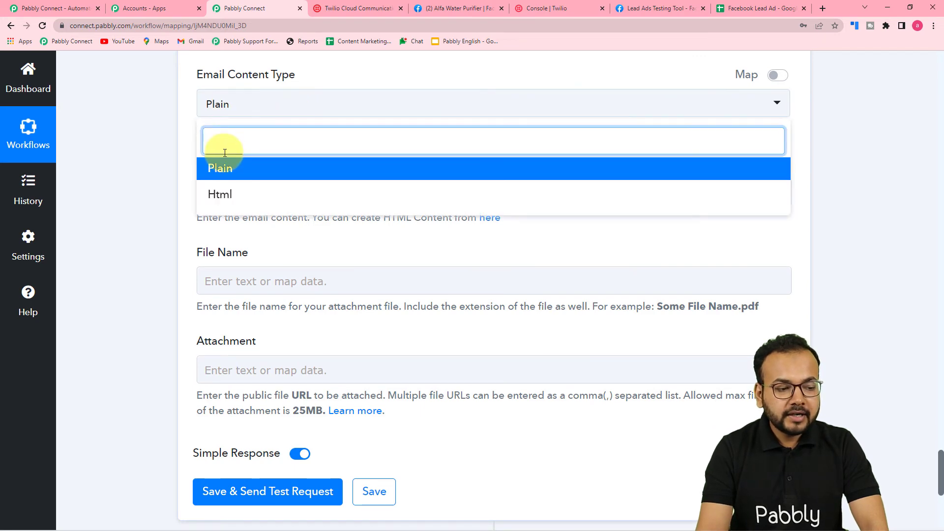
click(219, 169)
scroll(158, 158, down, 3)
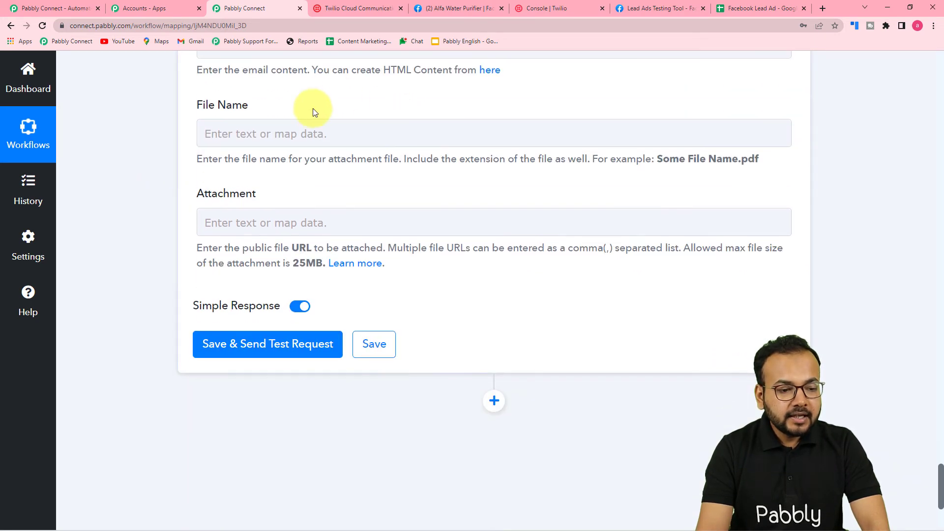
scroll(281, 148, up, 2)
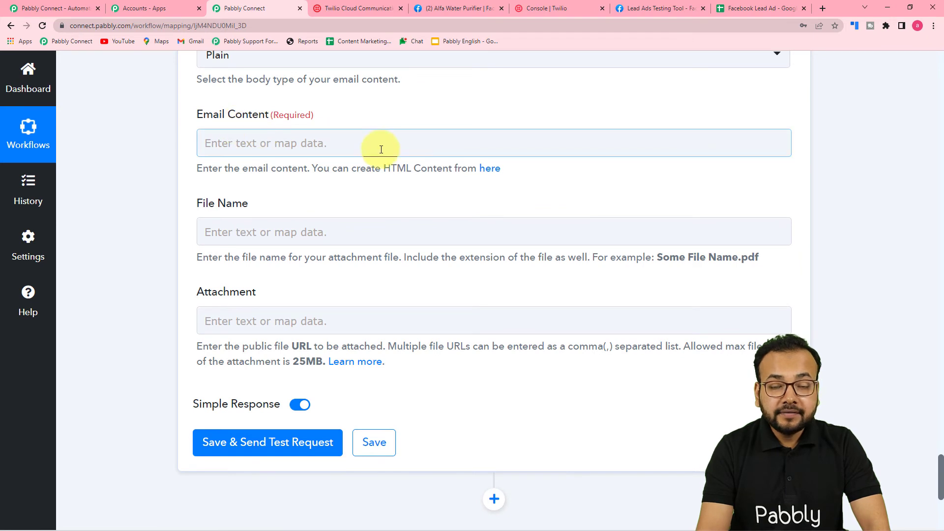
click(399, 141)
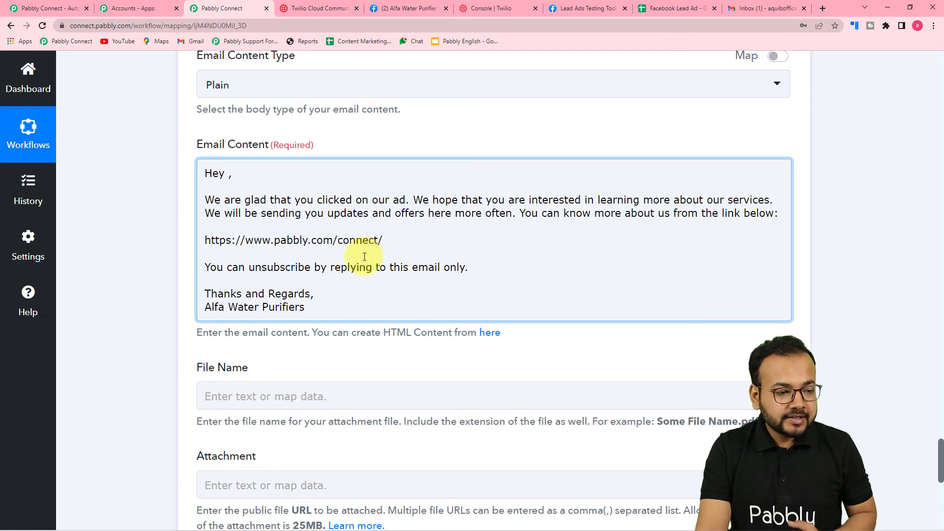
Map Res4 Full Name from the Facebook Lead Ads trigger into the email greeting, between "Hey" and the comma.
scroll(236, 263, up, 1)
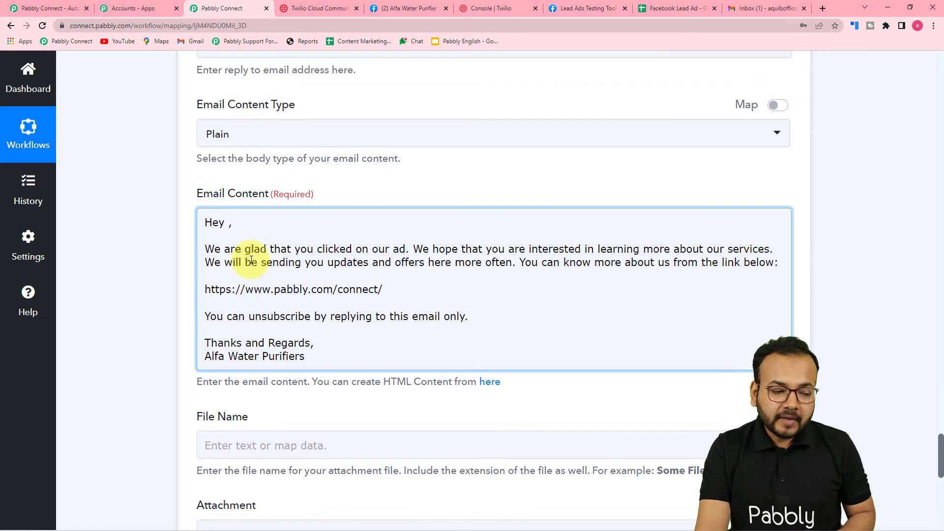
click(229, 223)
scroll(257, 435, down, 9)
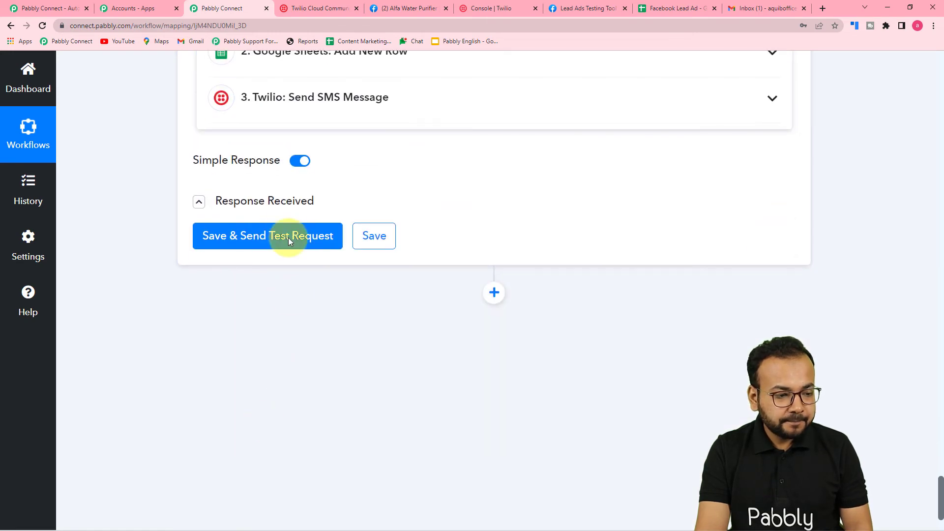
scroll(283, 245, up, 2)
scroll(281, 231, up, 2)
click(274, 202)
scroll(344, 393, down, 5)
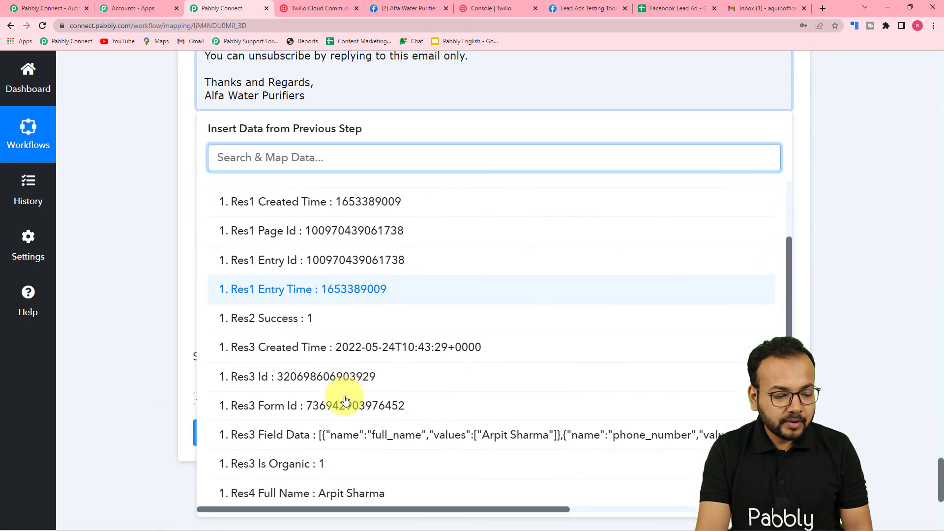
click(346, 396)
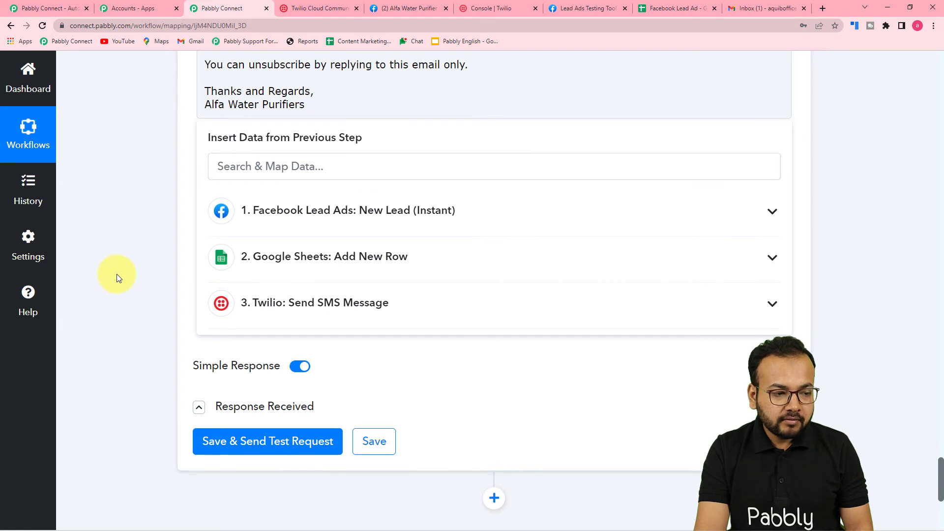
click(117, 274)
Review the Gmail action's recipient, sender and subject fields, and save the action while sending a test request.
scroll(116, 273, up, 12)
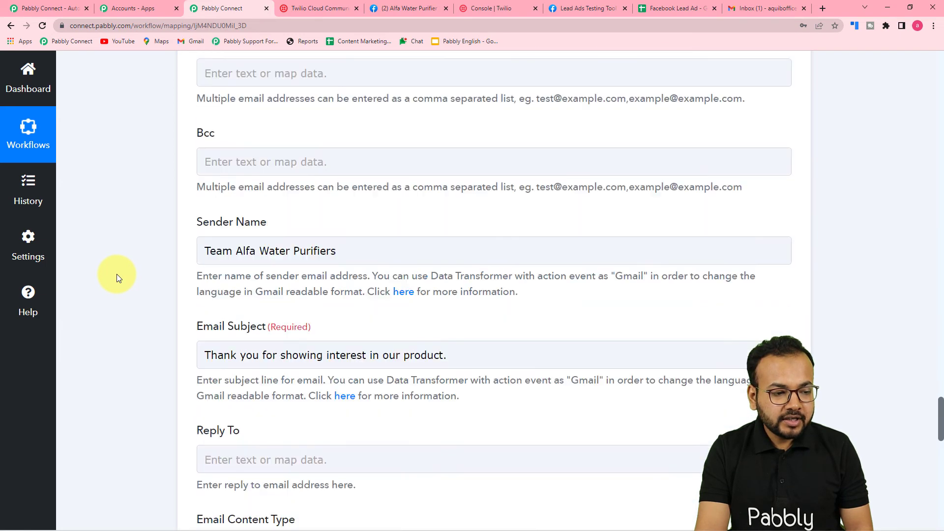
scroll(116, 274, up, 3)
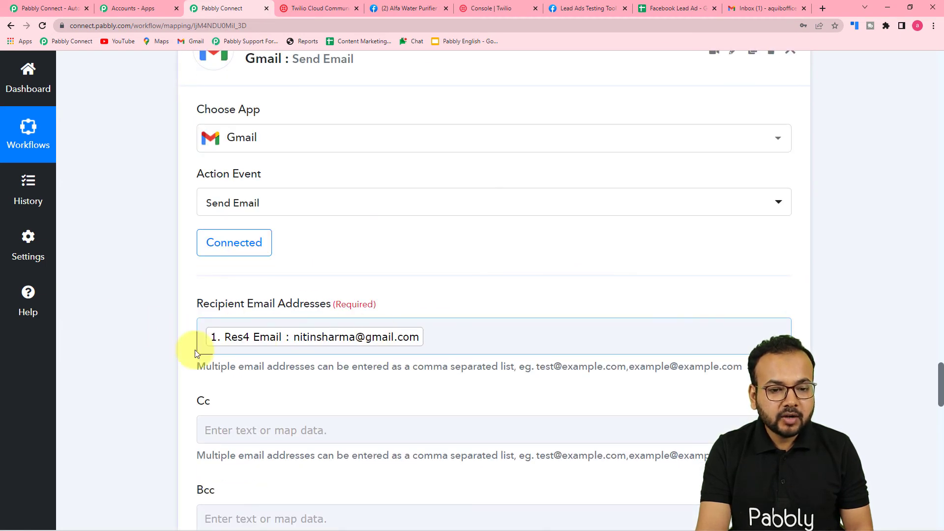
scroll(174, 339, down, 10)
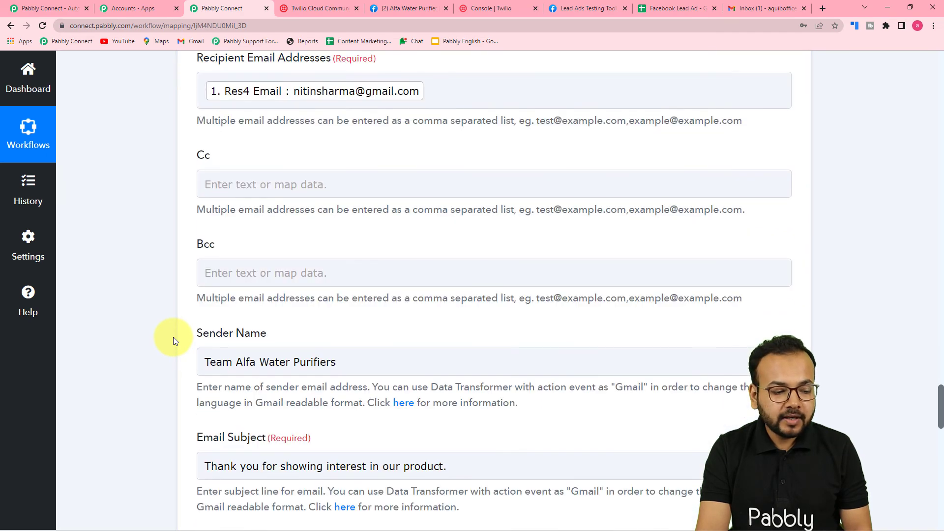
scroll(173, 338, down, 13)
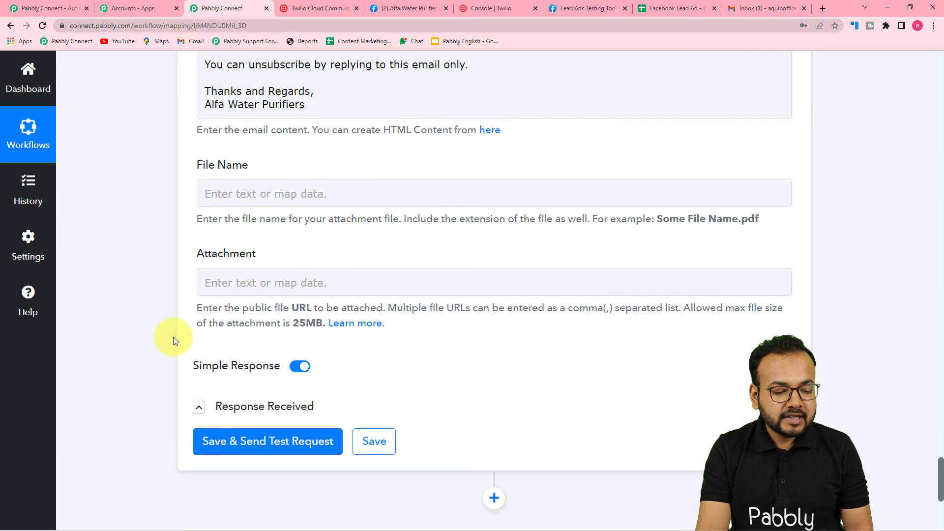
click(209, 443)
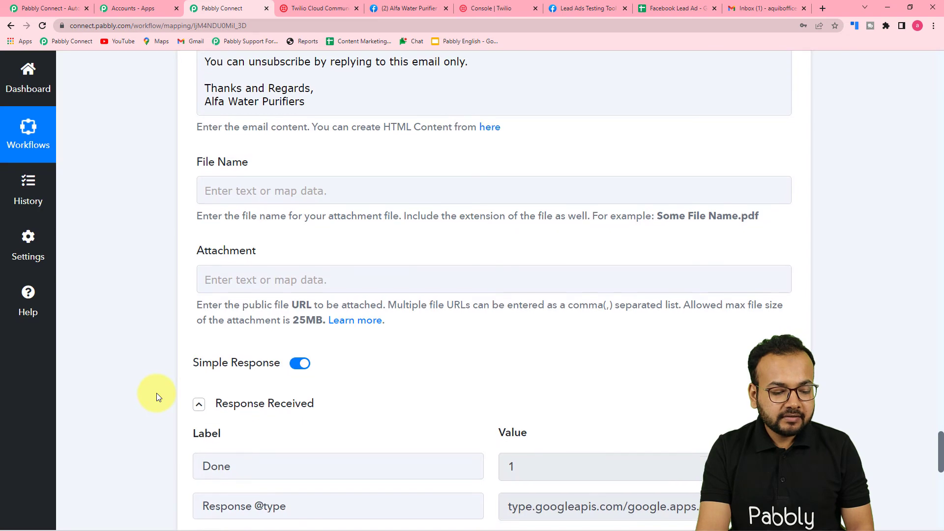
Check the Gmail action's test response, and open the test email from Team Alfa Water Purifiers in the Gmail inbox.
scroll(156, 393, down, 3)
scroll(157, 393, up, 4)
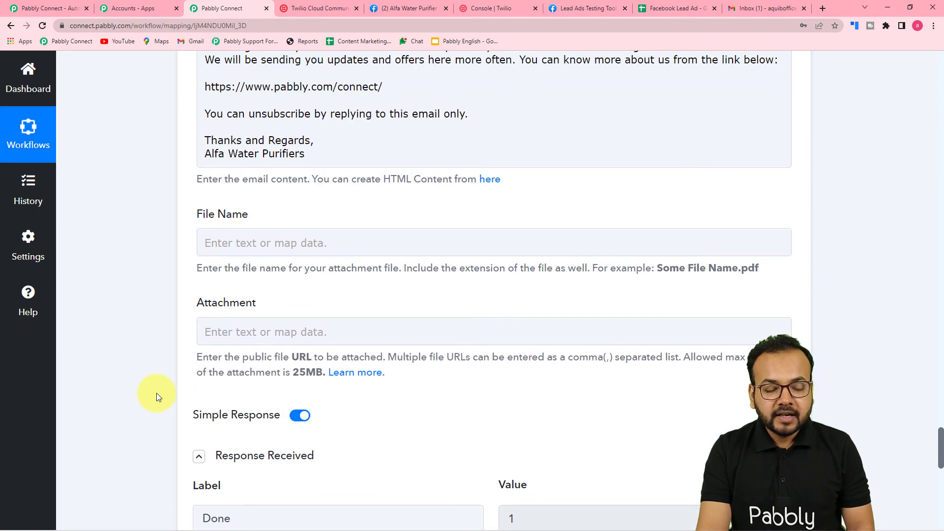
click(759, 10)
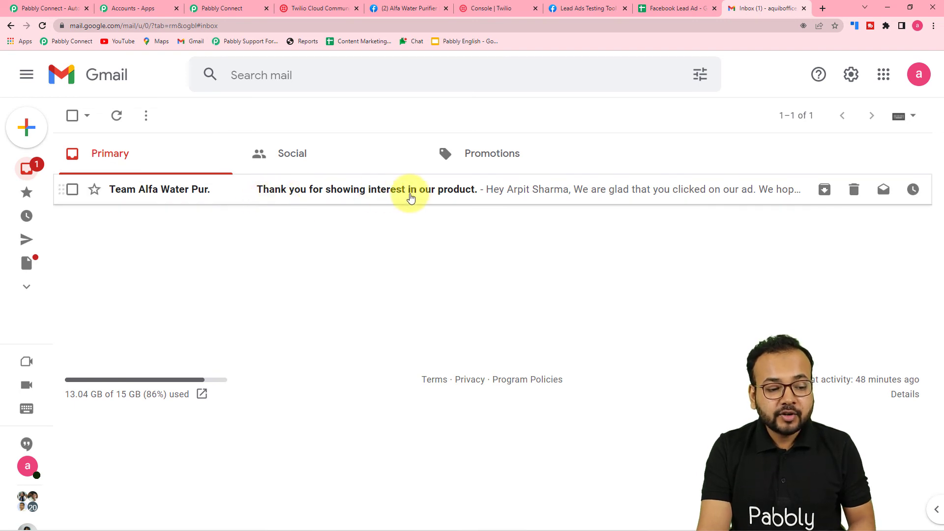
click(436, 195)
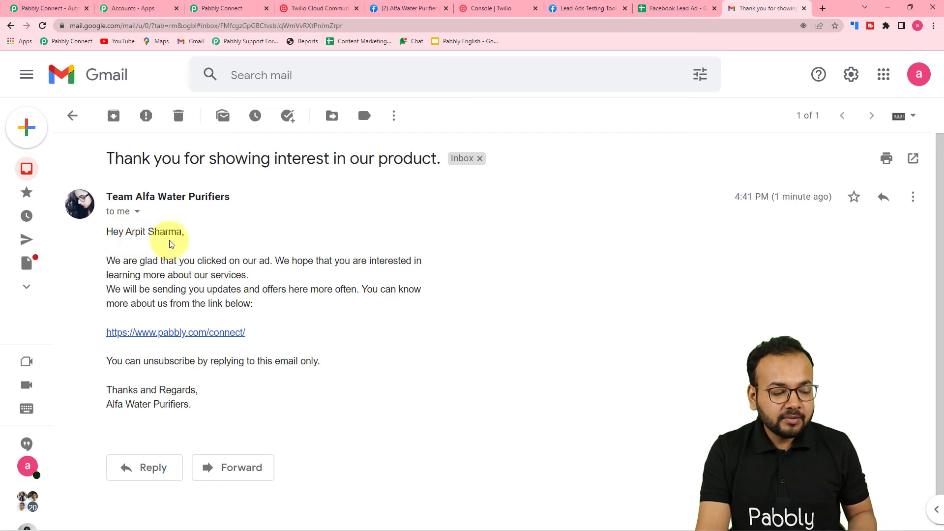
Switch back to the Pabbly Connect workflow and review the Facebook Lead Ads trigger and the Google Sheets Add New Row action with its field mappings.
click(226, 8)
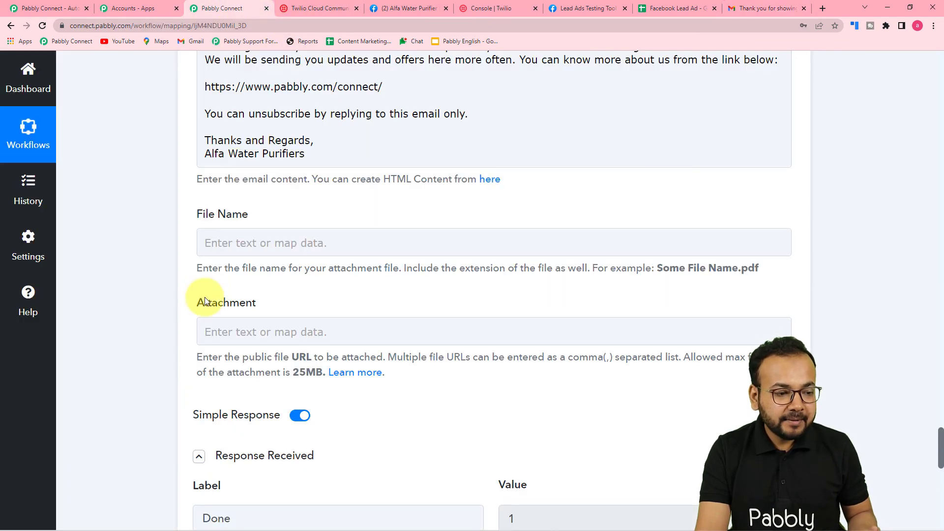
scroll(211, 263, up, 4)
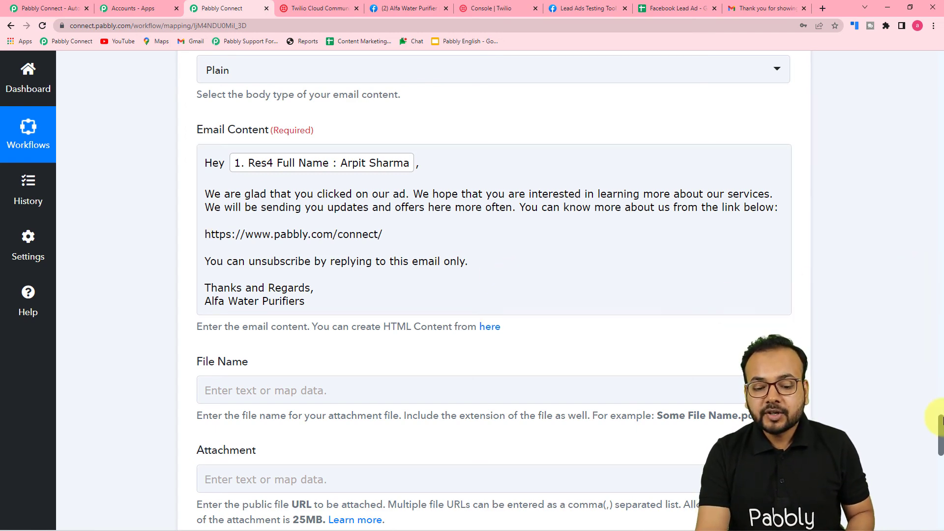
drag(941, 422, 942, 69)
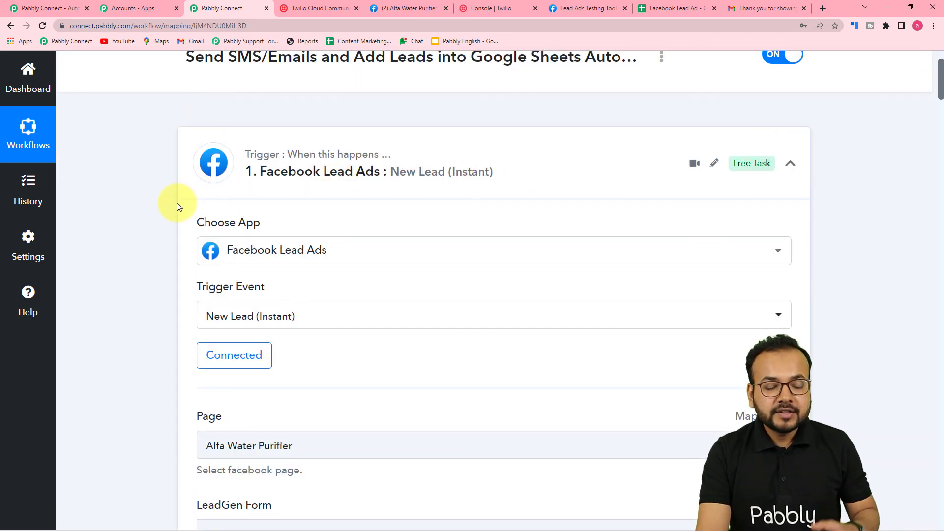
scroll(313, 325, down, 1)
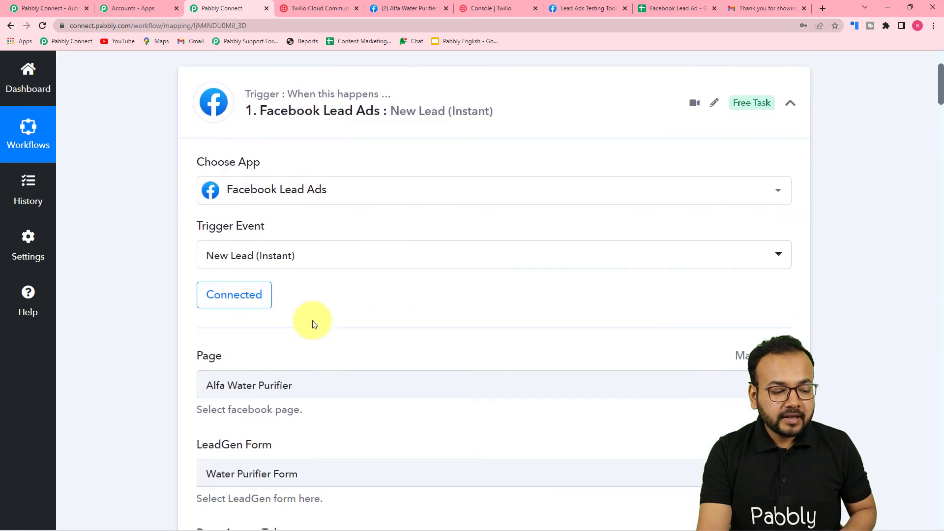
scroll(315, 324, down, 7)
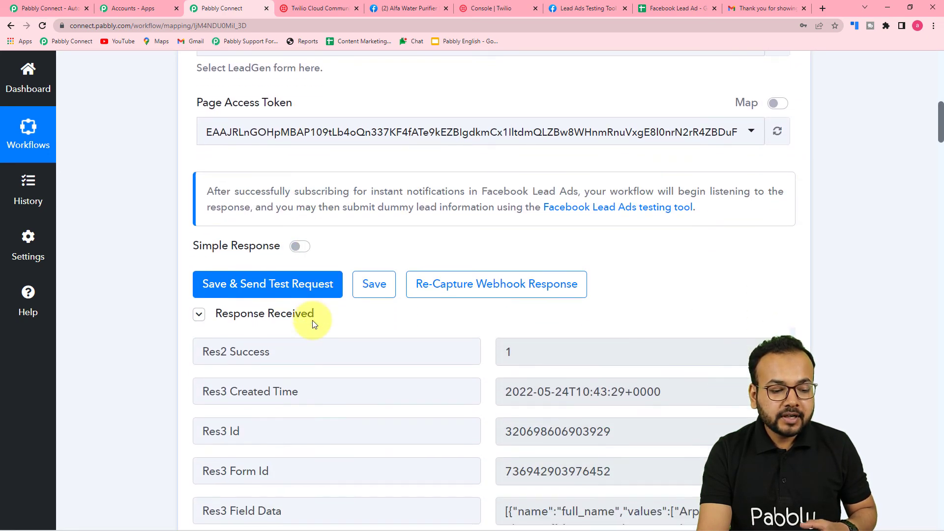
scroll(312, 320, down, 7)
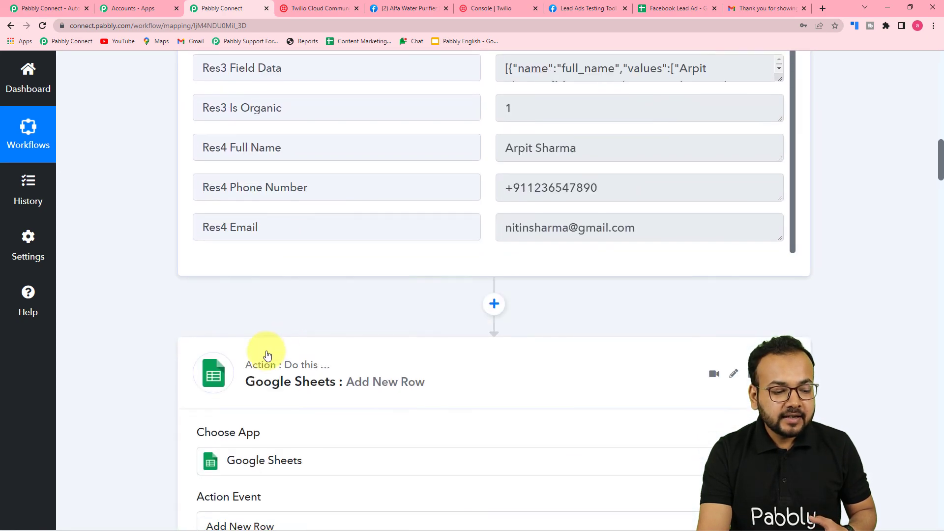
scroll(267, 354, down, 2)
scroll(129, 291, down, 2)
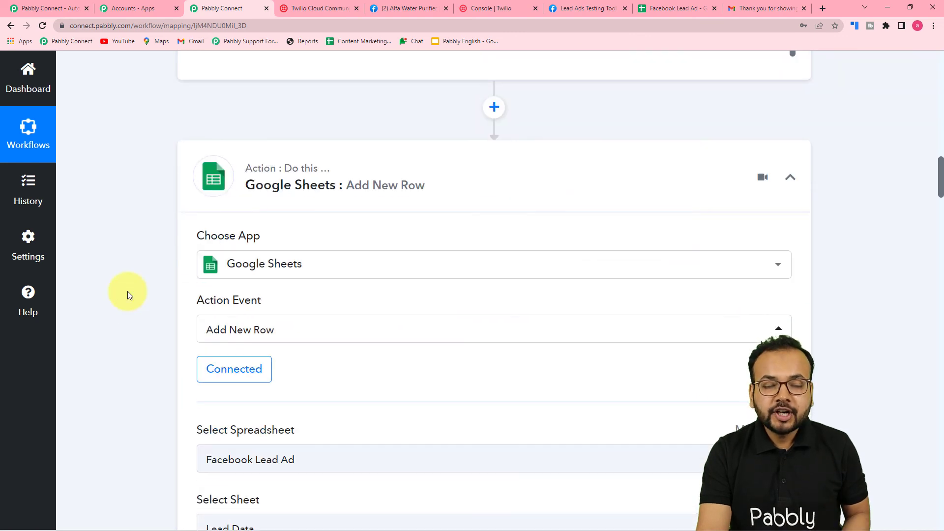
scroll(128, 291, down, 1)
scroll(128, 291, down, 2)
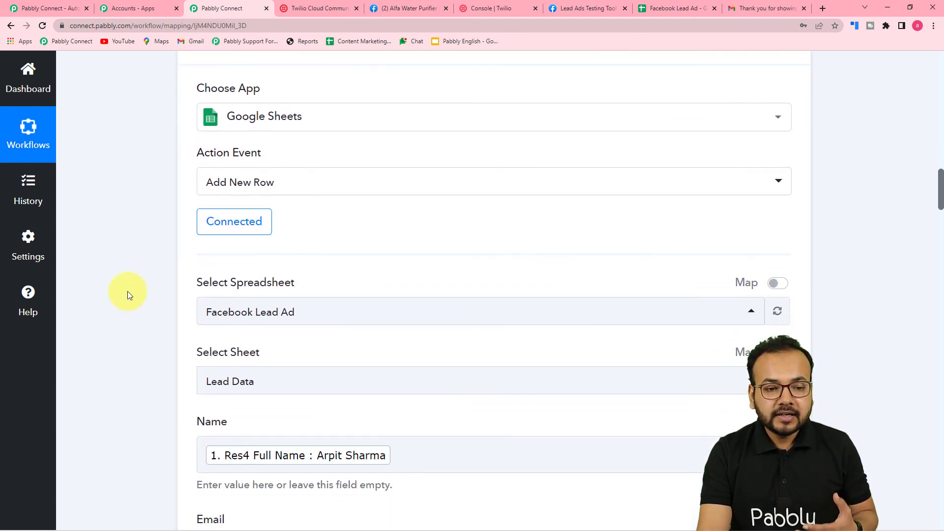
scroll(128, 291, down, 9)
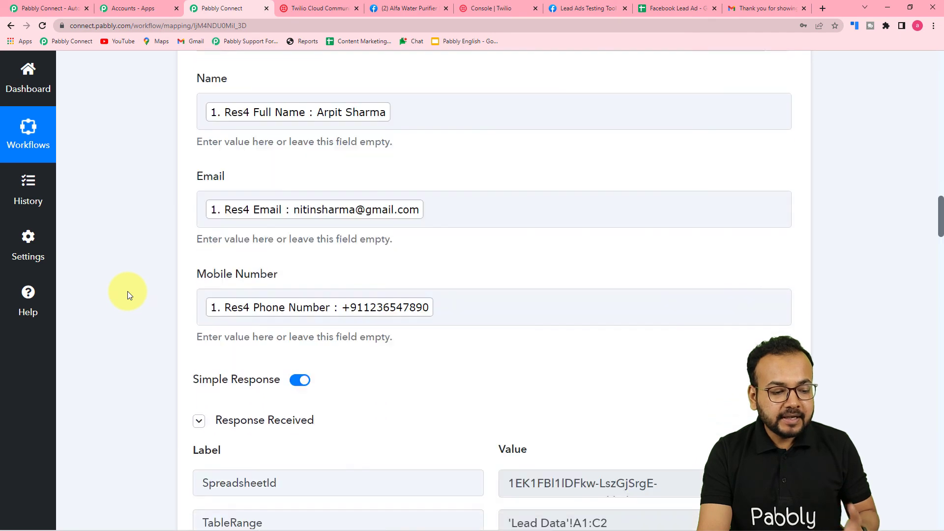
scroll(128, 291, down, 9)
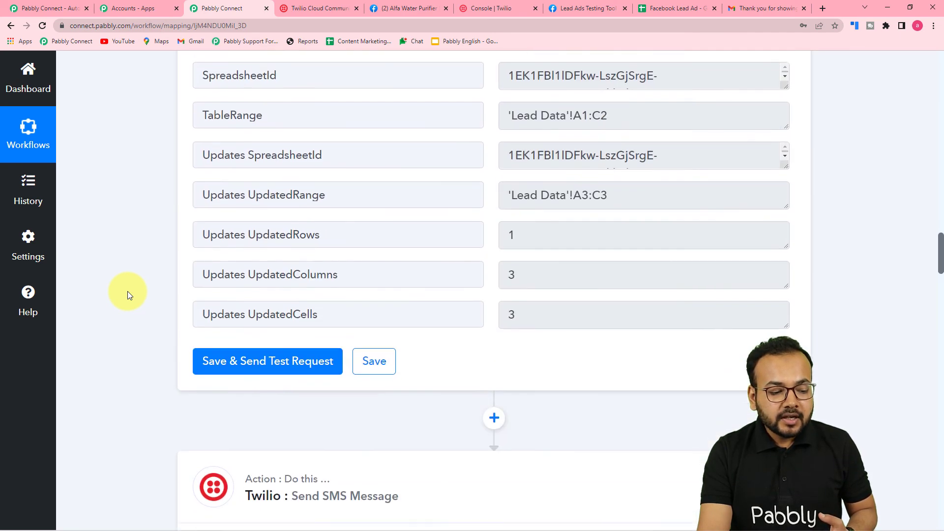
Review the Twilio Send SMS Message action's body and numbers, and the Gmail Send Email action's recipient, sender, subject and content.
scroll(128, 291, down, 7)
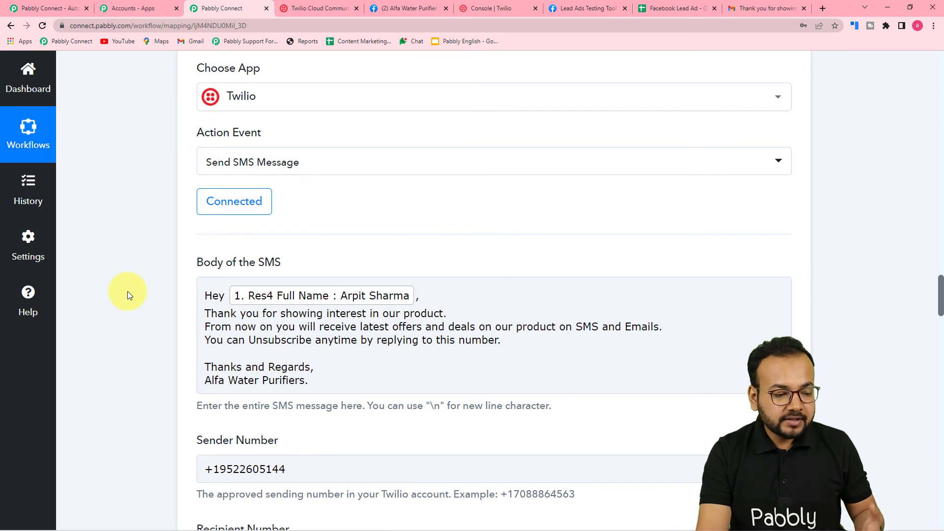
scroll(128, 291, down, 1)
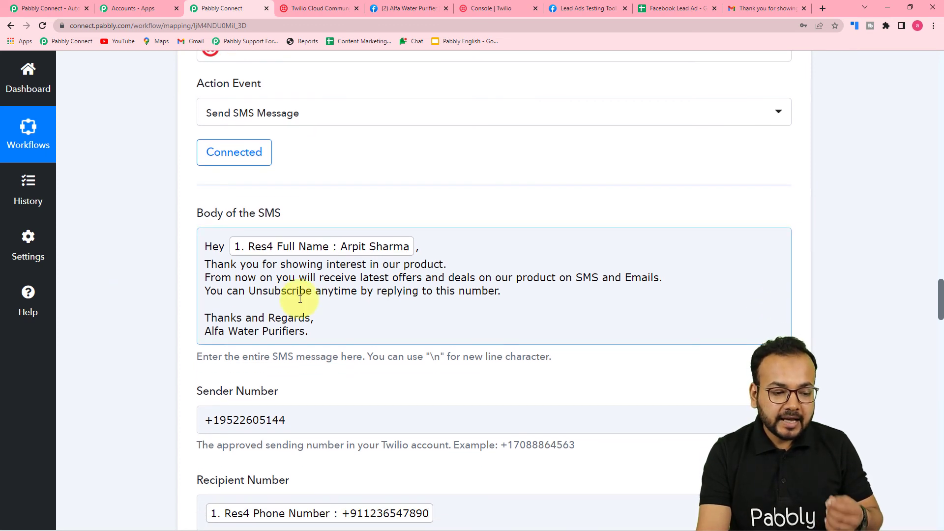
scroll(174, 305, down, 2)
scroll(175, 308, down, 2)
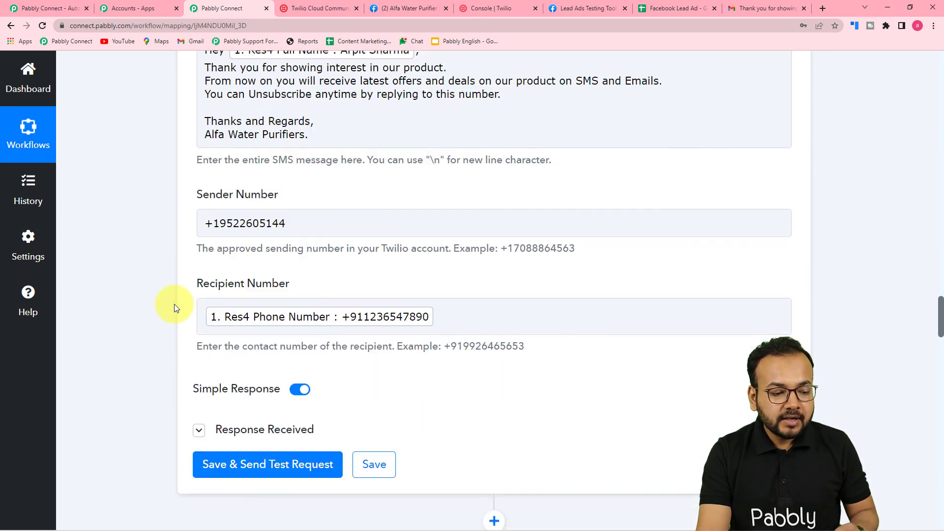
scroll(175, 307, down, 2)
scroll(493, 305, down, 6)
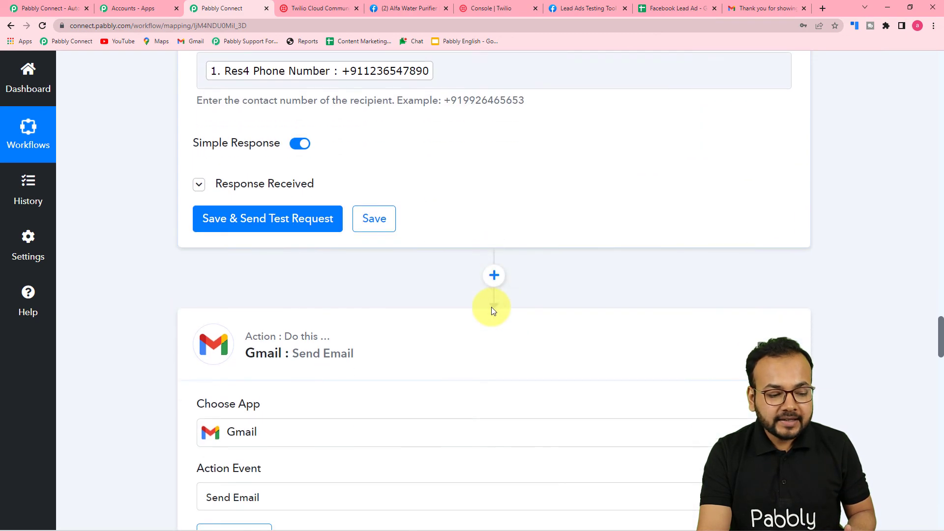
scroll(494, 311, down, 2)
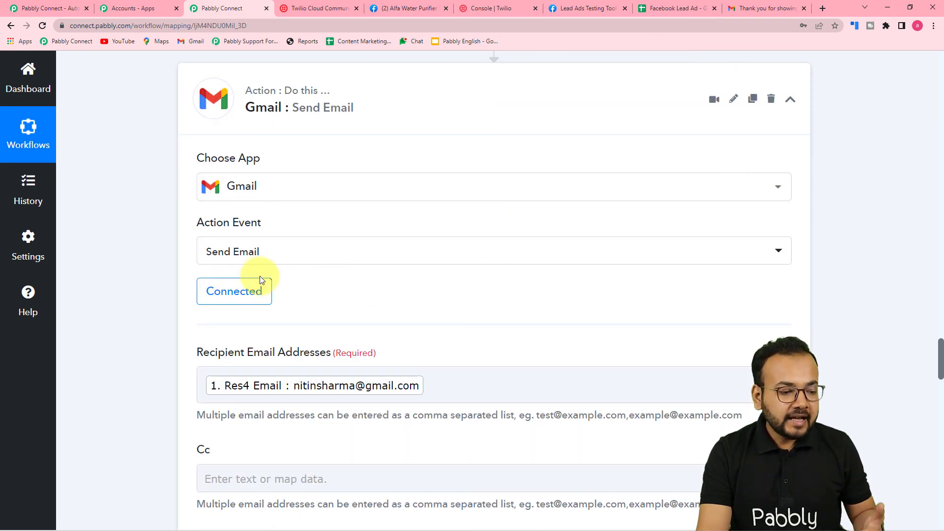
scroll(141, 242, down, 8)
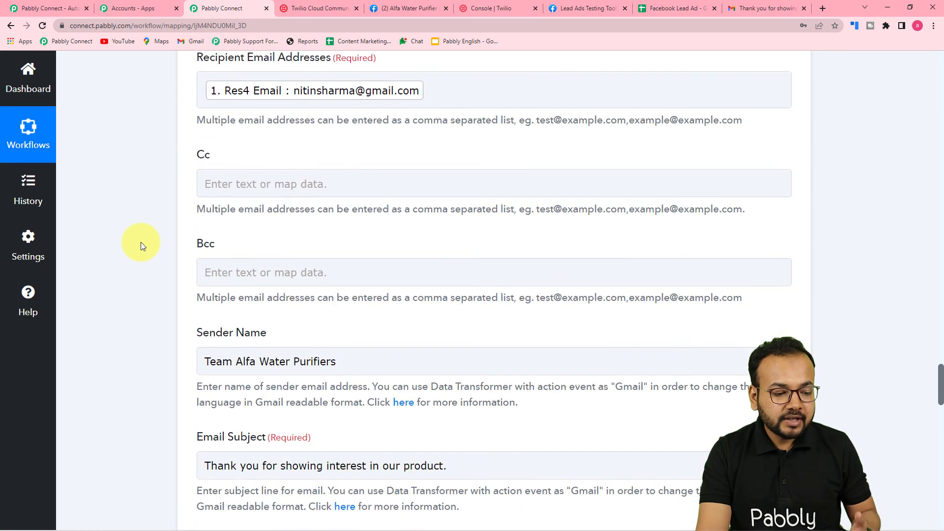
scroll(140, 242, down, 7)
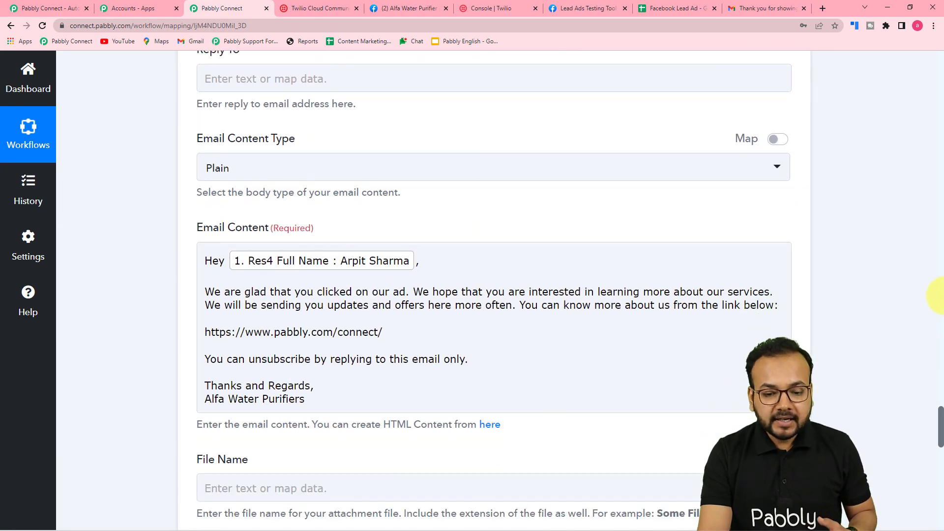
drag(940, 416, 941, 265)
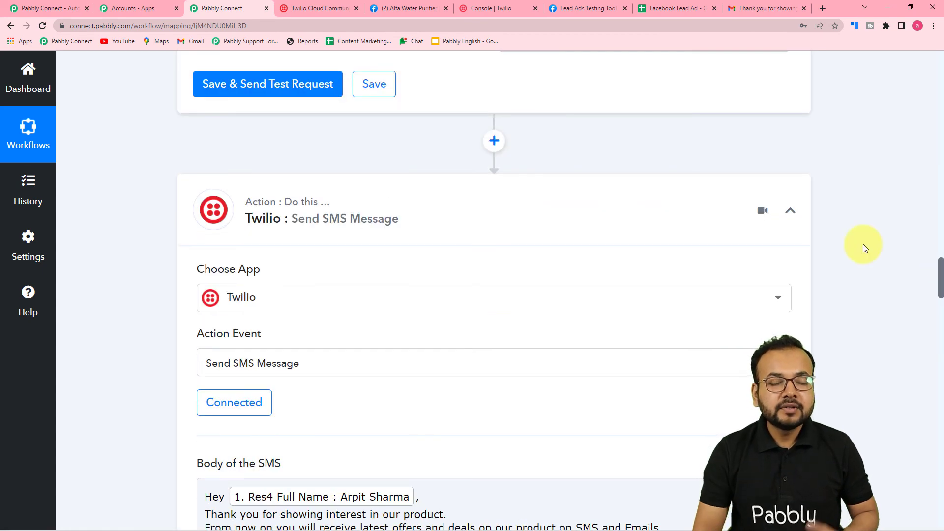